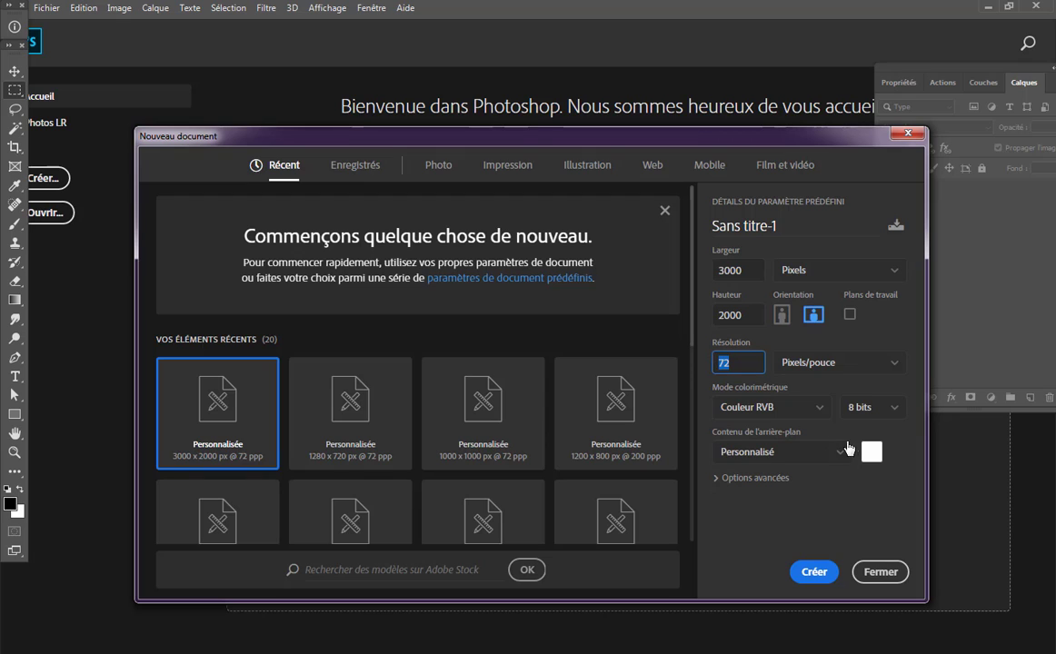
# Create the 3000 x 2000 px document at 72 ppi and add a guide layout of 4 columns and 4 rows.
pyautogui.click(815, 572)
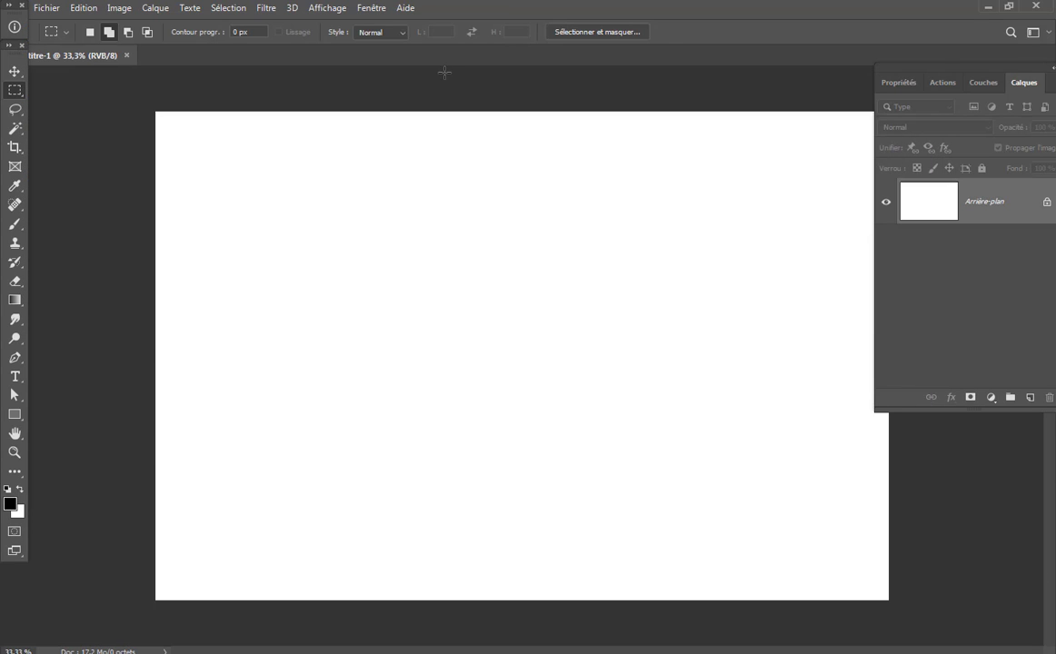
pyautogui.click(325, 9)
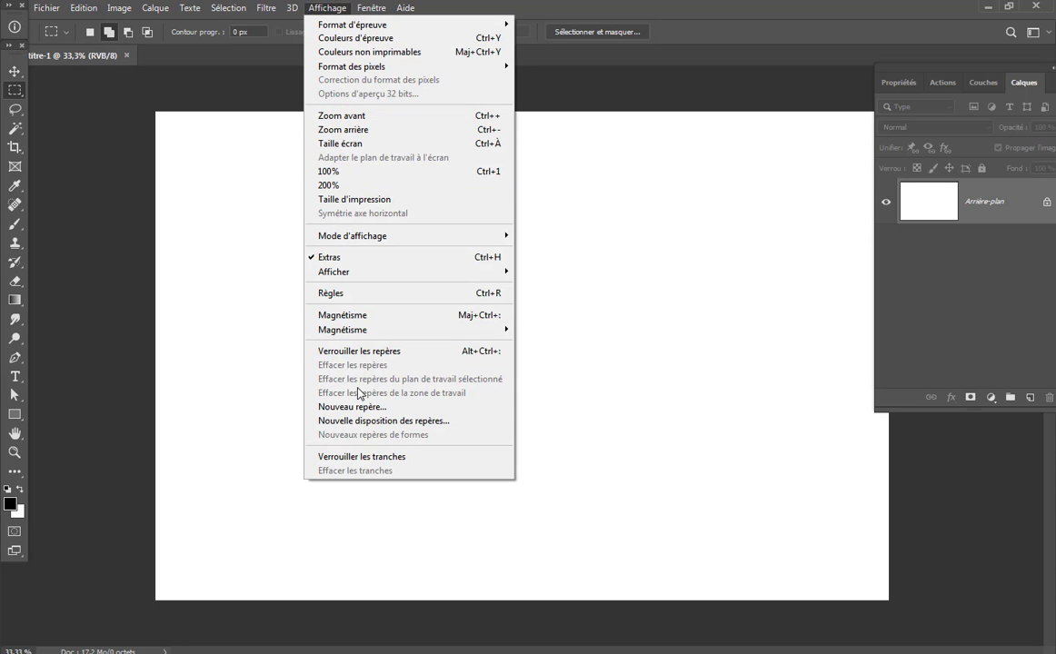
pyautogui.click(364, 423)
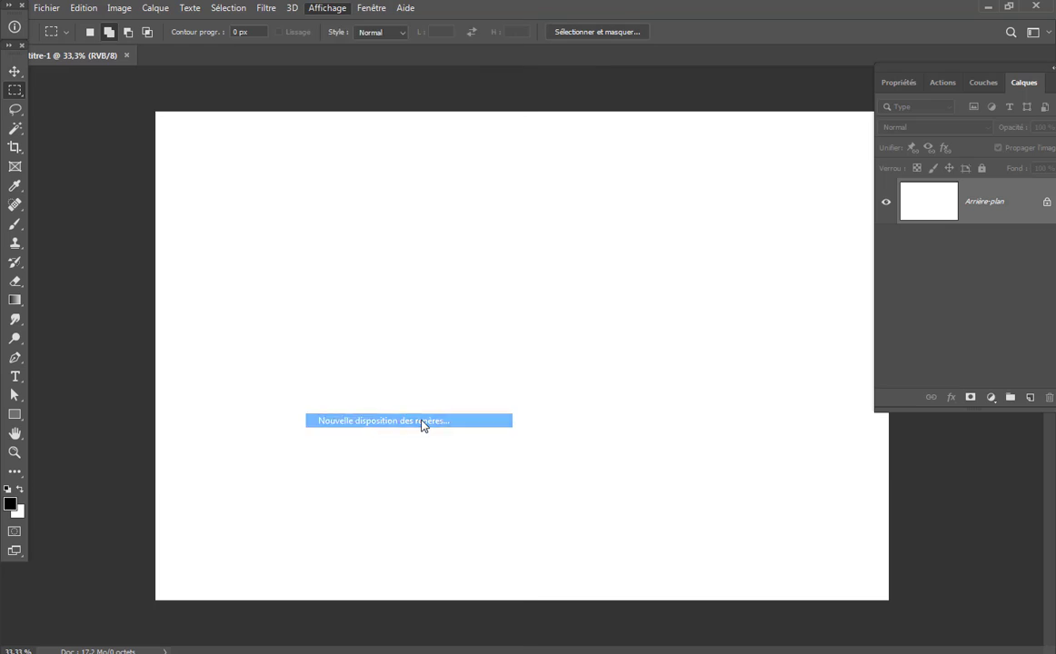
pyautogui.click(339, 137)
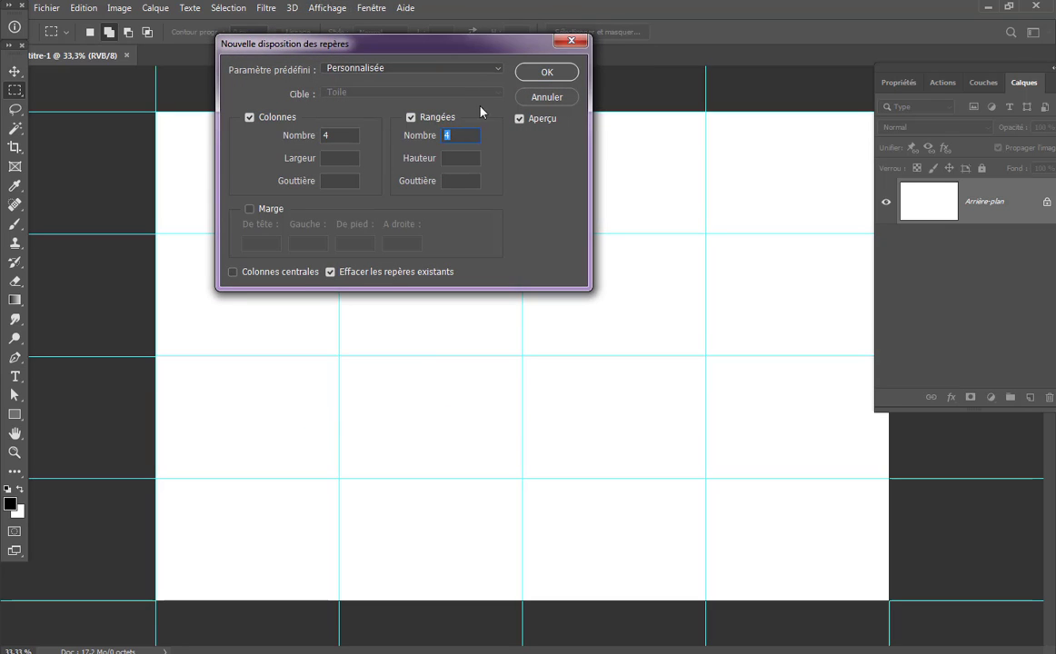
pyautogui.click(541, 73)
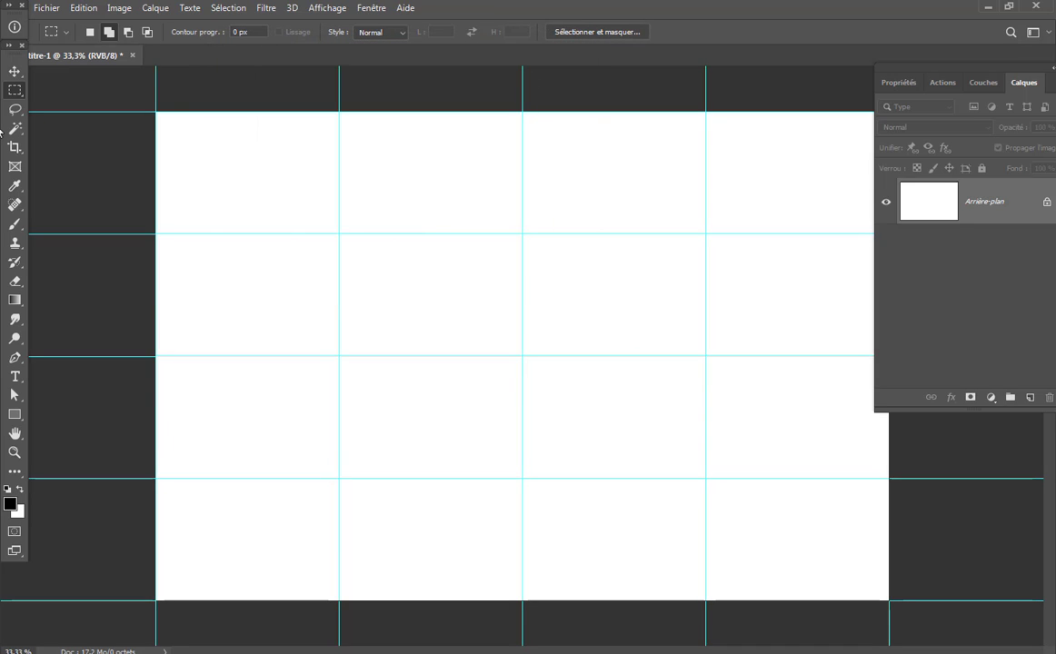
# Draw a three-sided polygon, about 749 x 650 px, with blue fill and no stroke, from the central guide intersection.
pyautogui.click(14, 416)
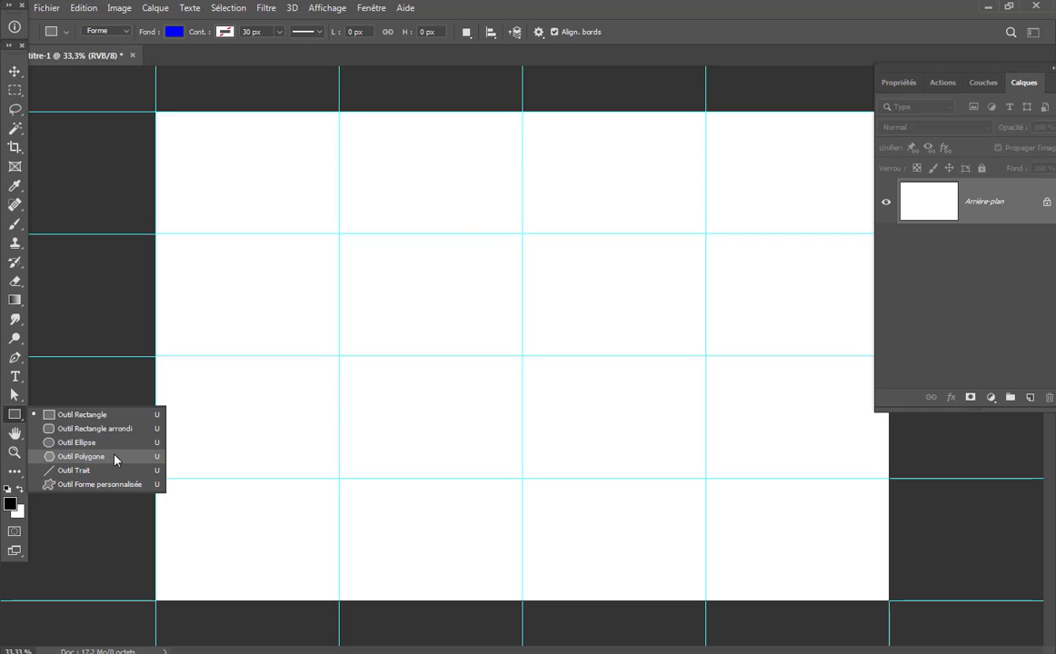
pyautogui.click(82, 456)
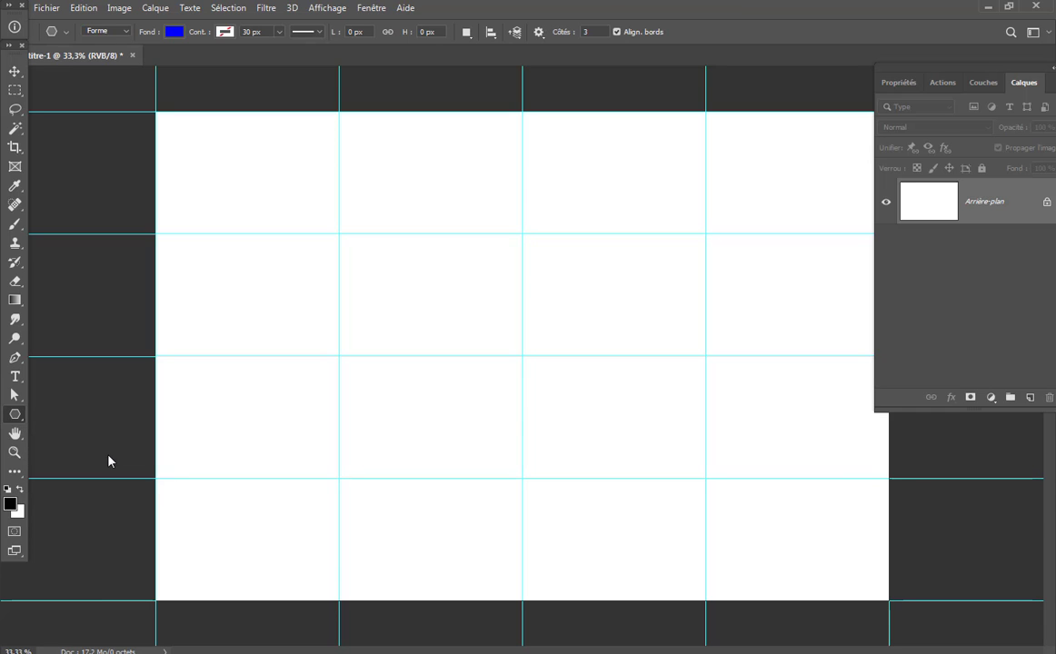
pyautogui.click(175, 33)
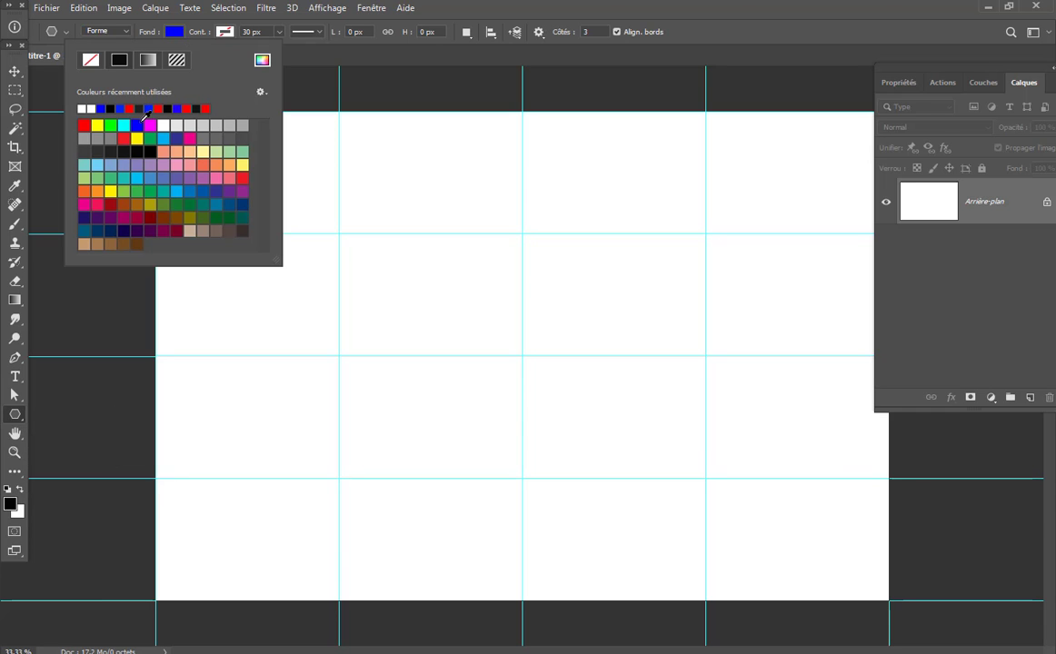
pyautogui.click(140, 123)
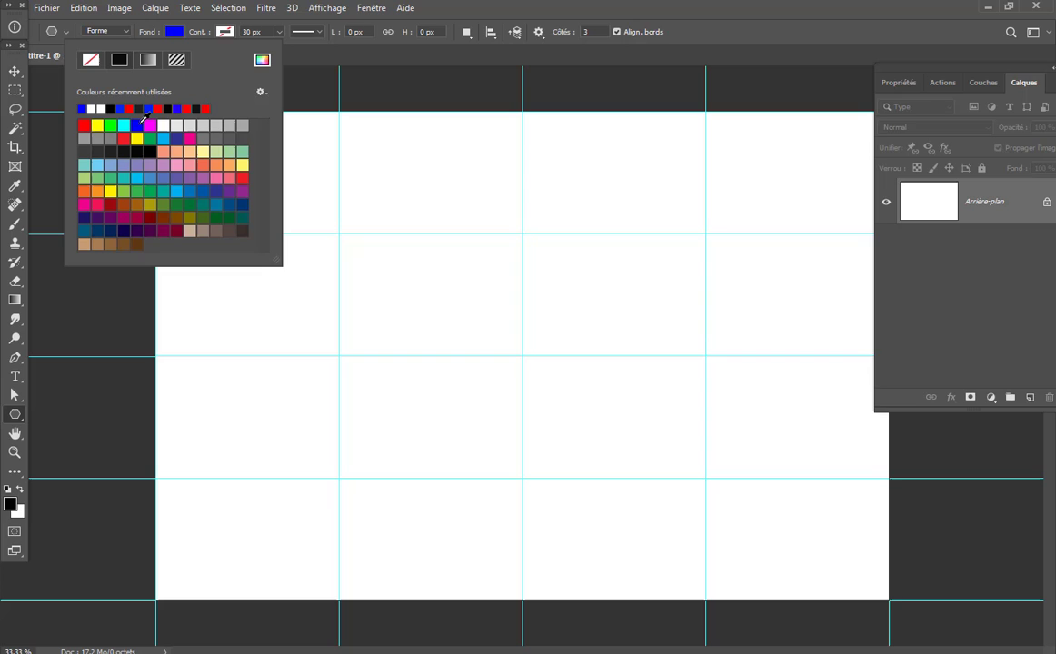
pyautogui.click(225, 32)
pyautogui.click(173, 33)
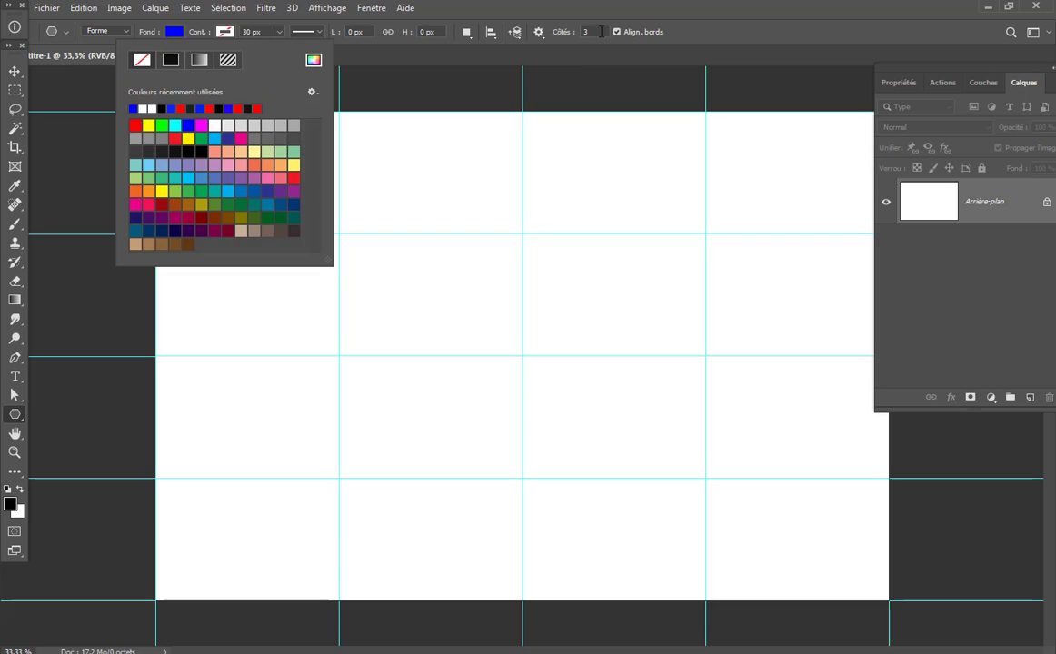
pyautogui.click(602, 32)
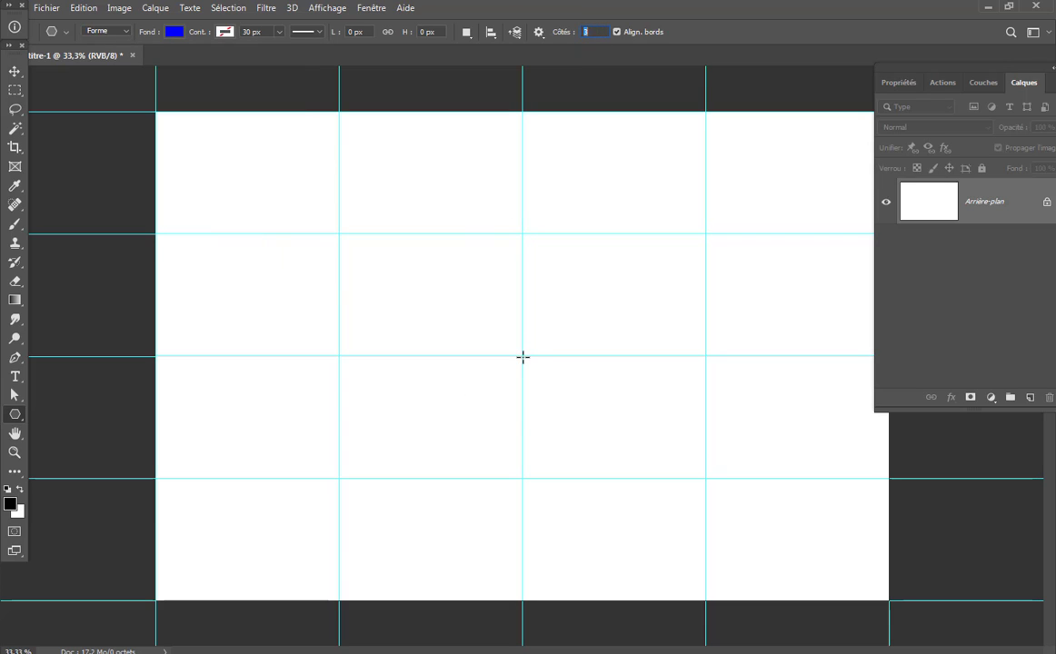
pyautogui.moveTo(522, 357); pyautogui.dragTo(615, 410)
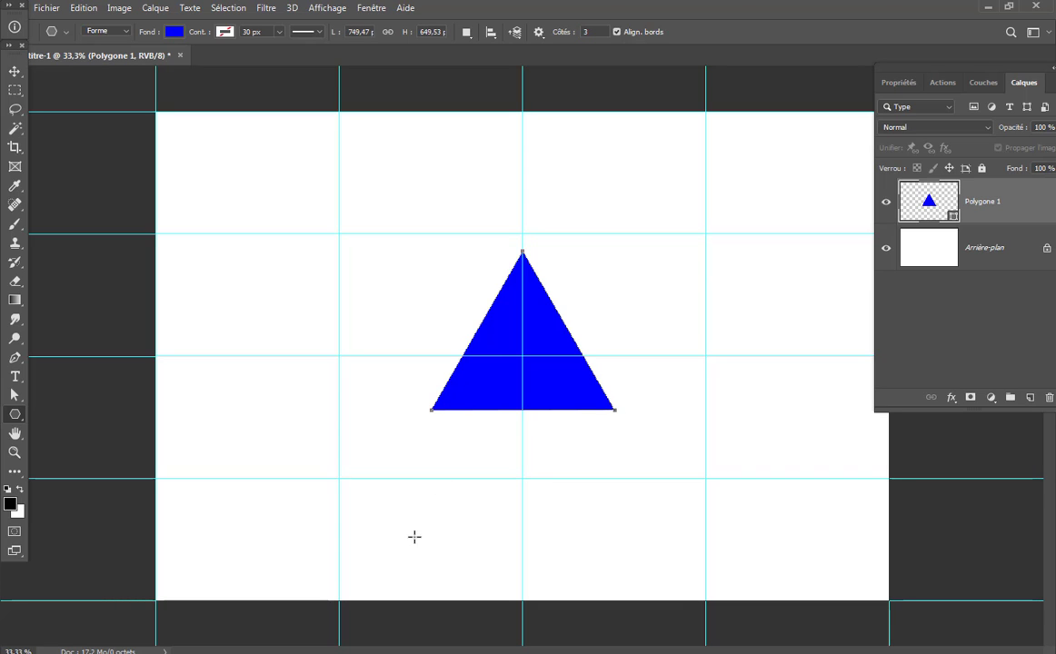
# Transform the triangle into a tall, narrow spike above the horizontal centre guide, about 37% wide and 126% high.
pyautogui.click(15, 71)
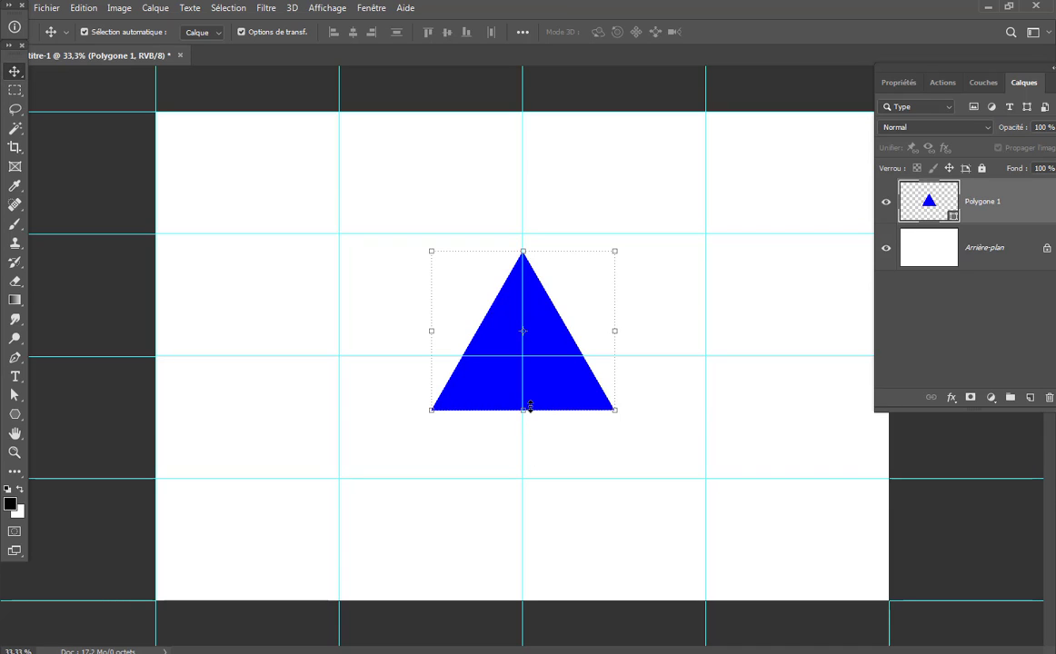
pyautogui.moveTo(523, 408); pyautogui.dragTo(527, 343)
pyautogui.moveTo(525, 246); pyautogui.dragTo(524, 144)
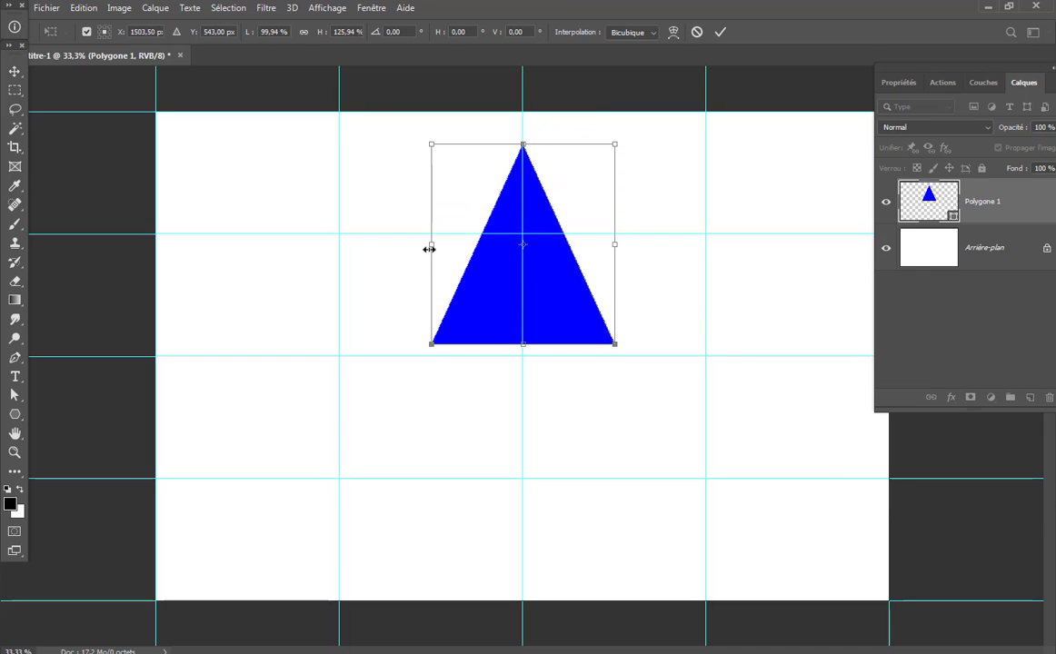
pyautogui.moveTo(429, 249); pyautogui.dragTo(486, 246)
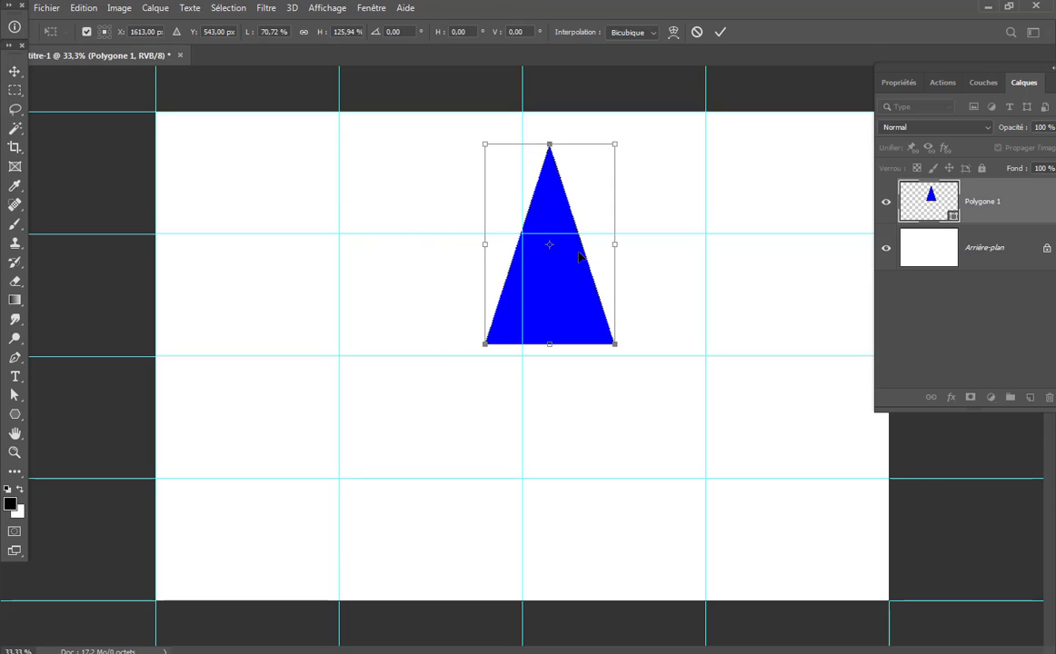
pyautogui.moveTo(614, 246); pyautogui.dragTo(562, 245)
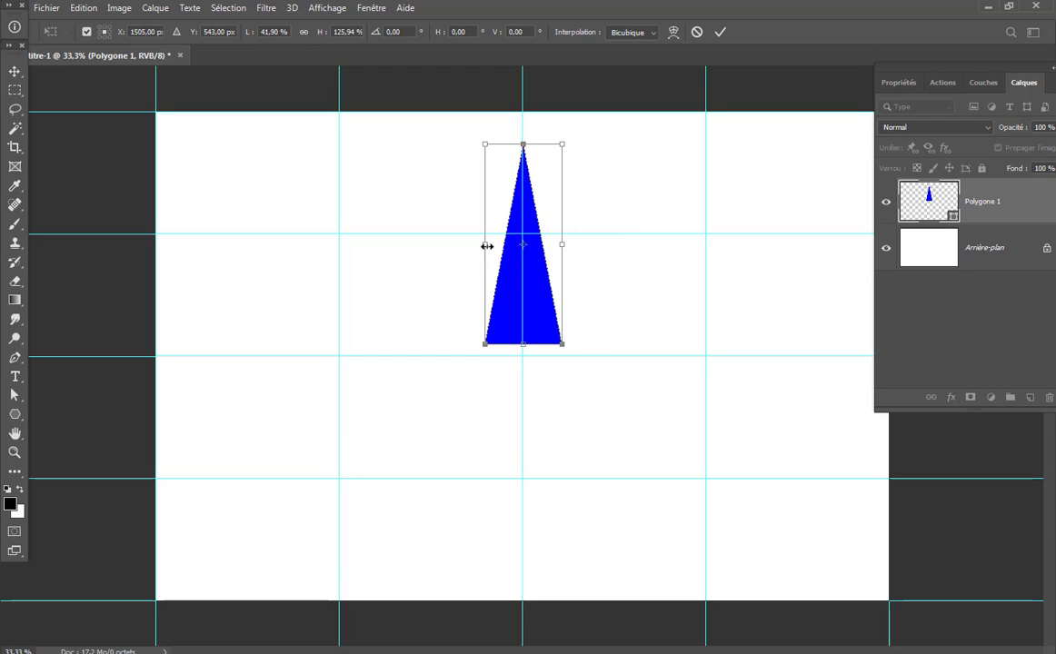
pyautogui.moveTo(486, 242); pyautogui.dragTo(486, 243)
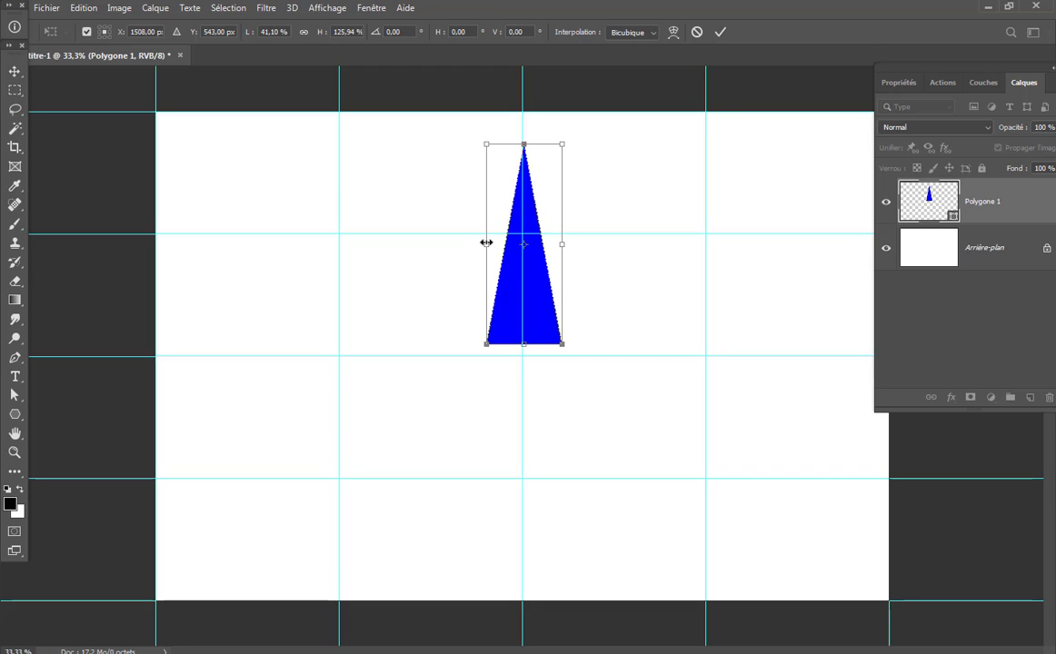
pyautogui.moveTo(562, 245); pyautogui.dragTo(557, 243)
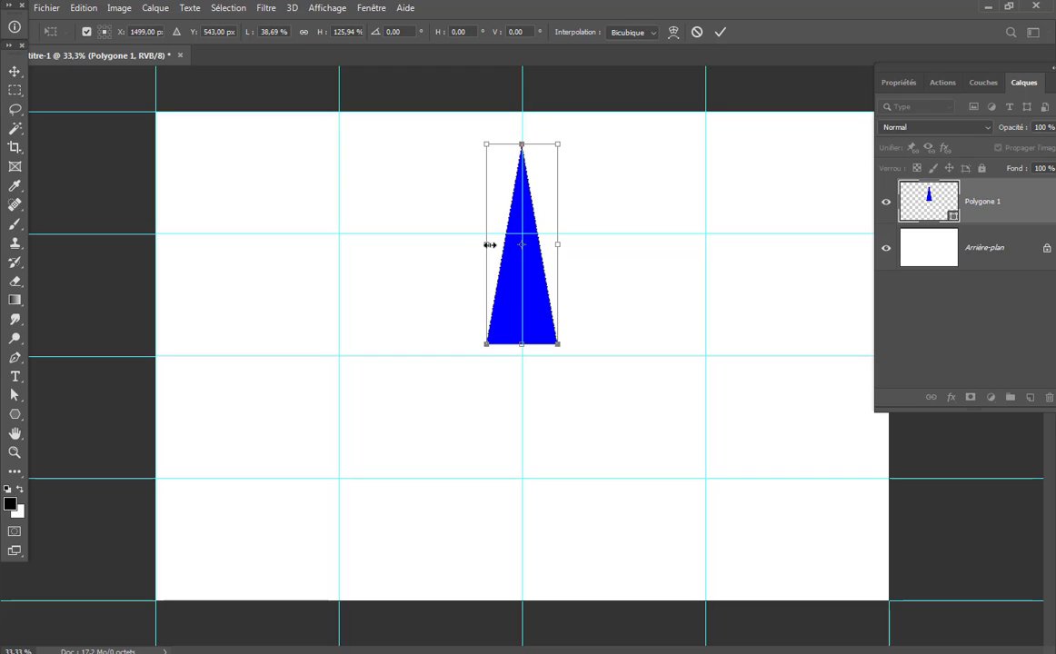
pyautogui.moveTo(488, 244); pyautogui.dragTo(528, 260)
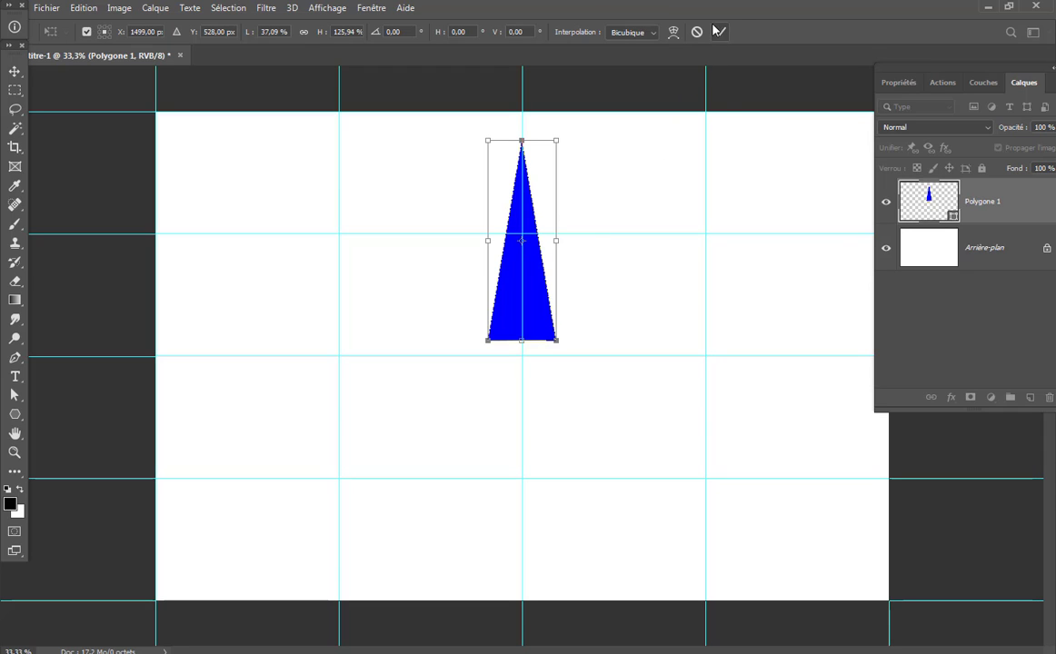
# Select the whole canvas and align the blue triangle to its horizontal centre.
pyautogui.click(12, 75)
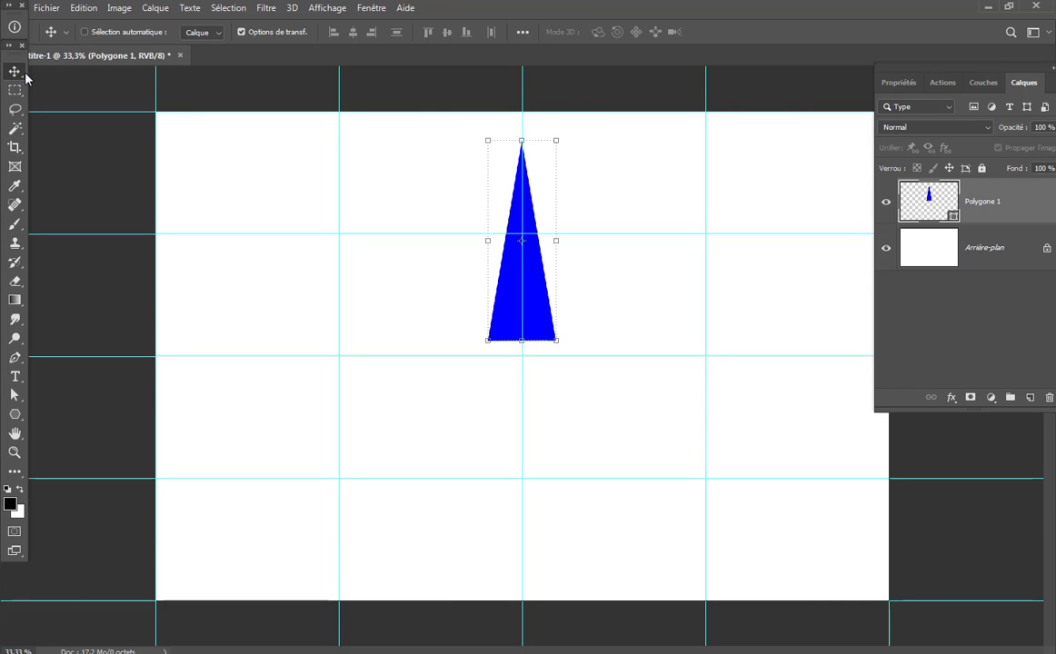
pyautogui.hotkey('ctrl', 'a')
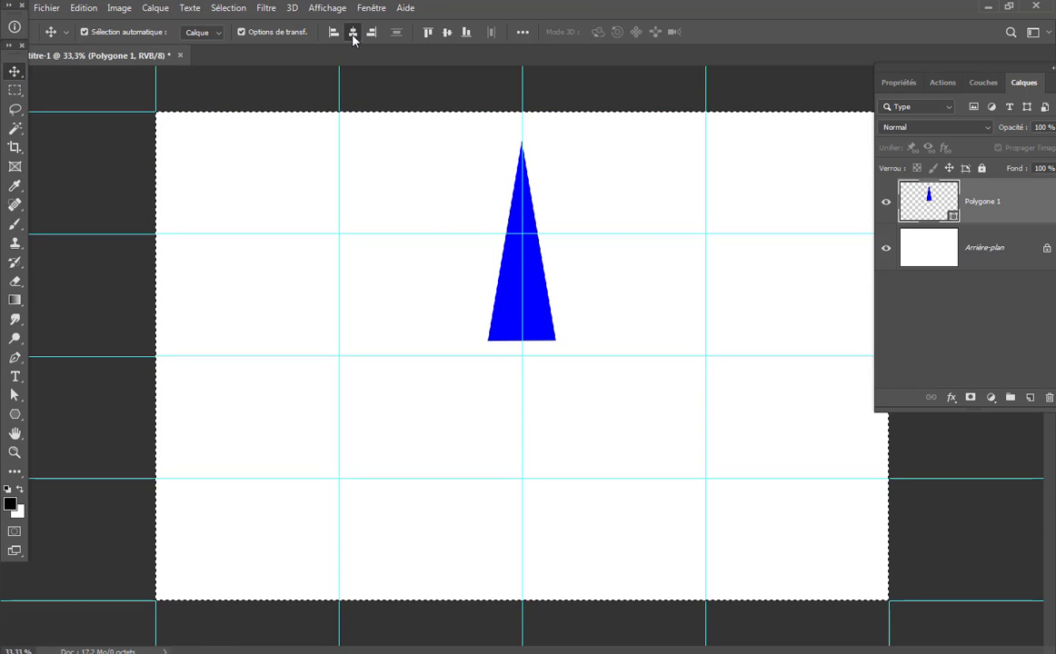
pyautogui.click(352, 36)
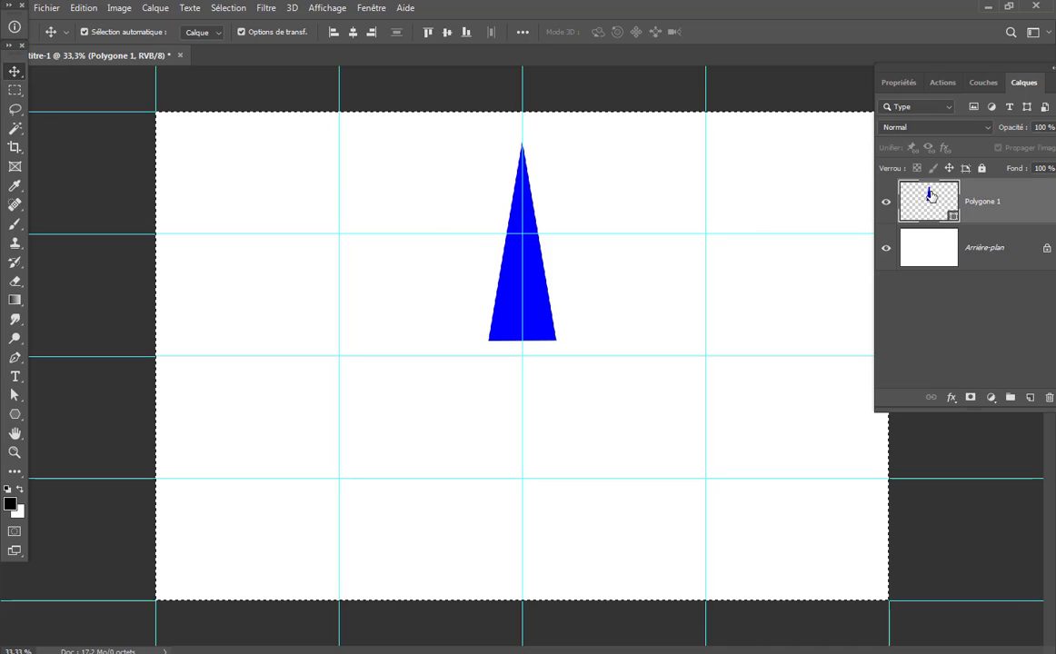
# Duplicate the triangle layer and rasterize the copy.
pyautogui.moveTo(931, 194); pyautogui.dragTo(1030, 397)
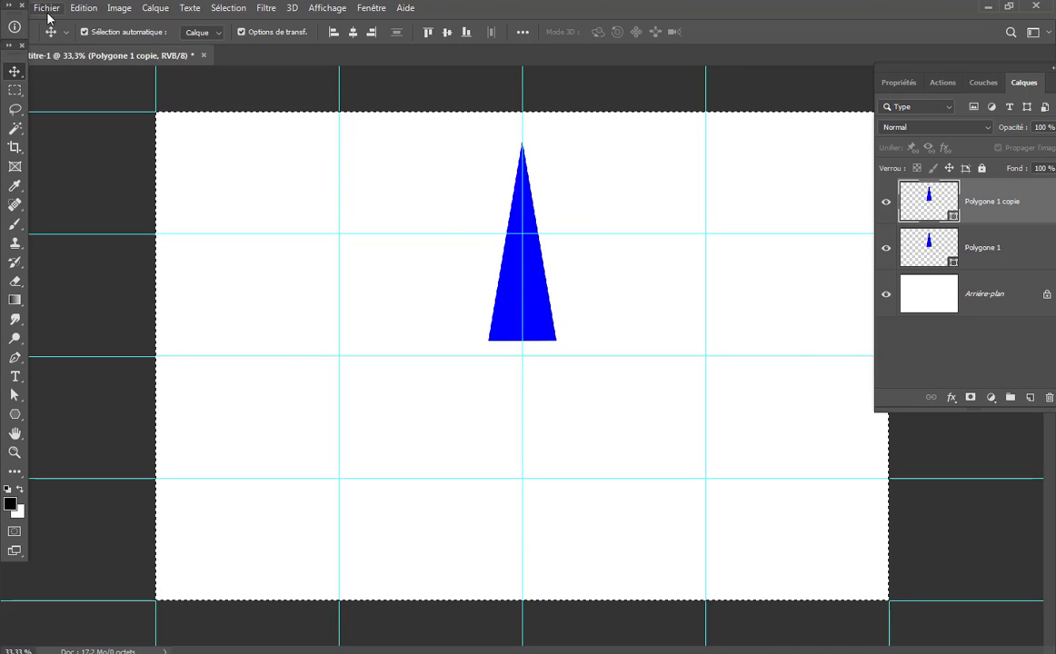
pyautogui.click(84, 8)
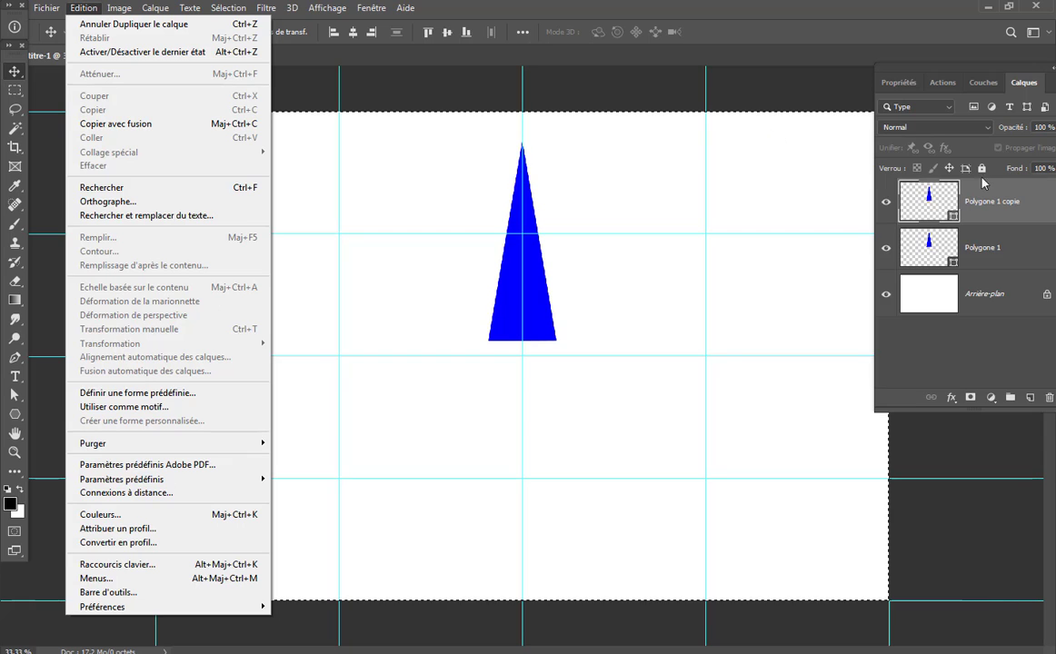
pyautogui.rightClick(1031, 218)
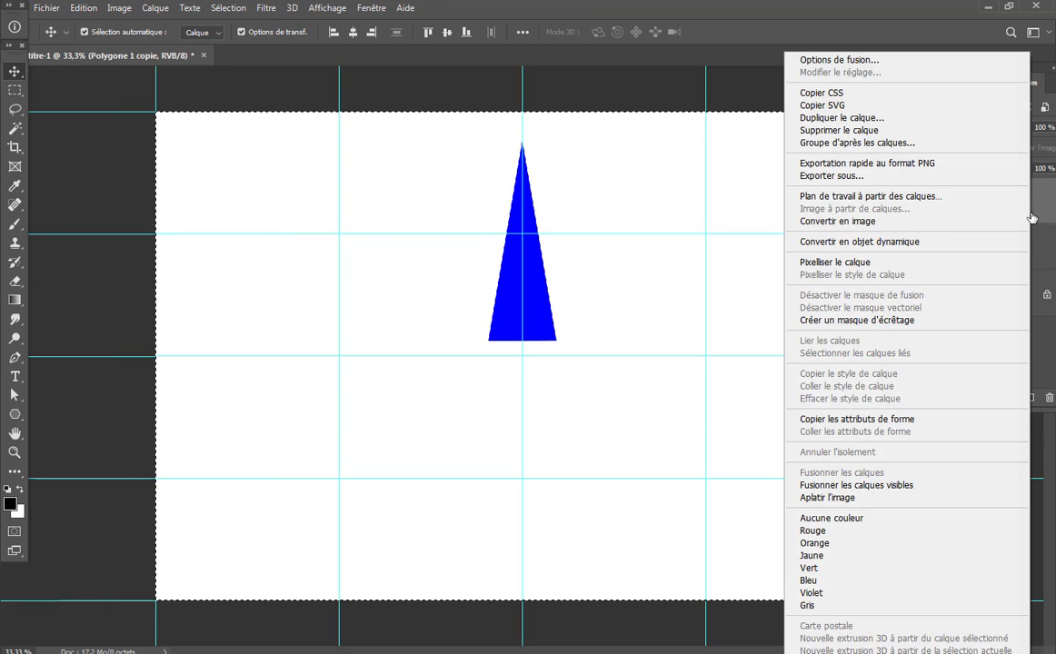
pyautogui.click(868, 263)
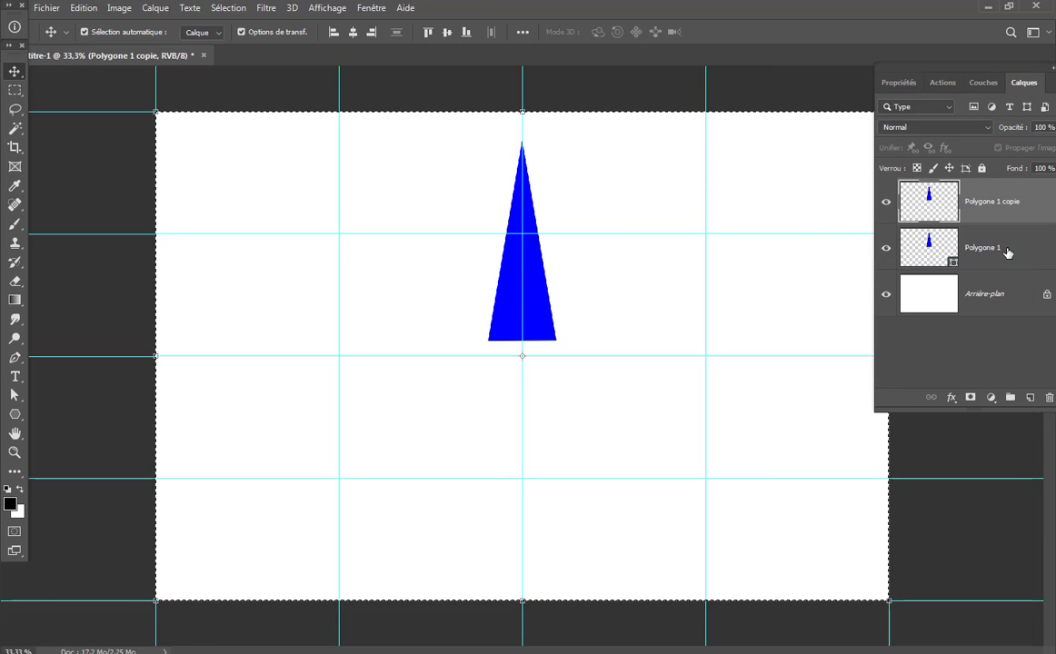
# Flip the triangle copy vertically and move it up until its base meets the original triangle's base.
pyautogui.click(82, 9)
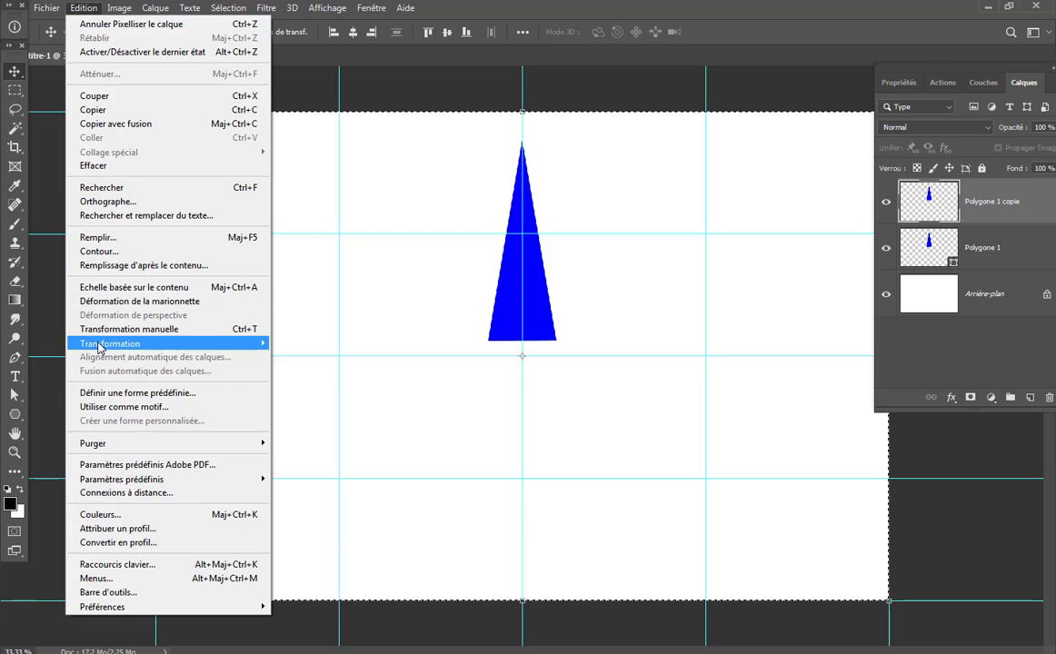
pyautogui.moveTo(235, 345)
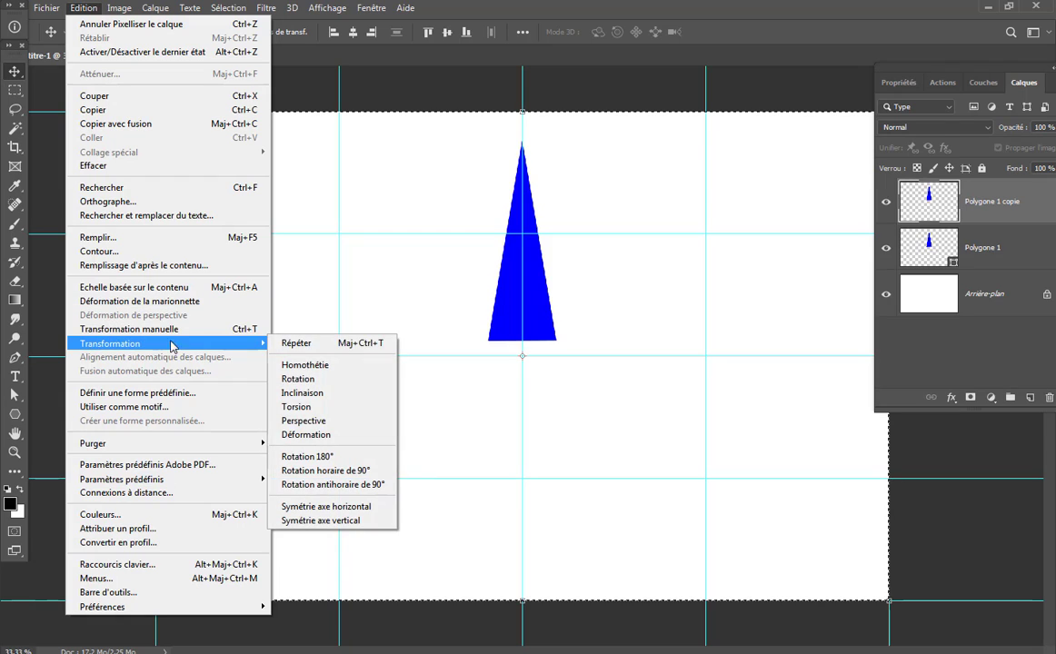
pyautogui.click(357, 520)
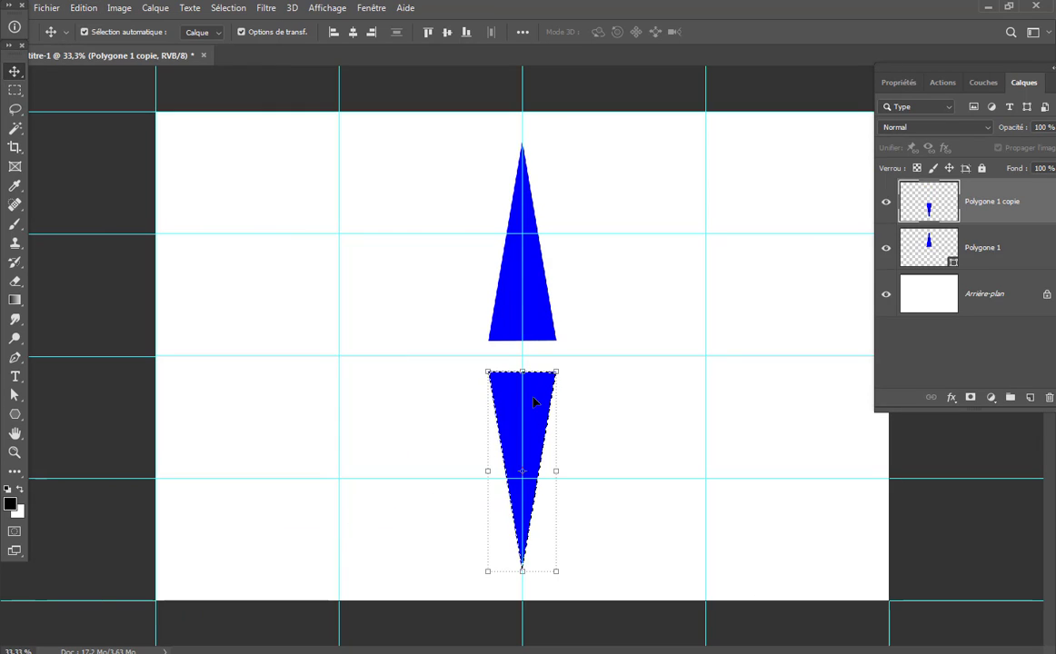
pyautogui.moveTo(534, 402); pyautogui.dragTo(536, 369)
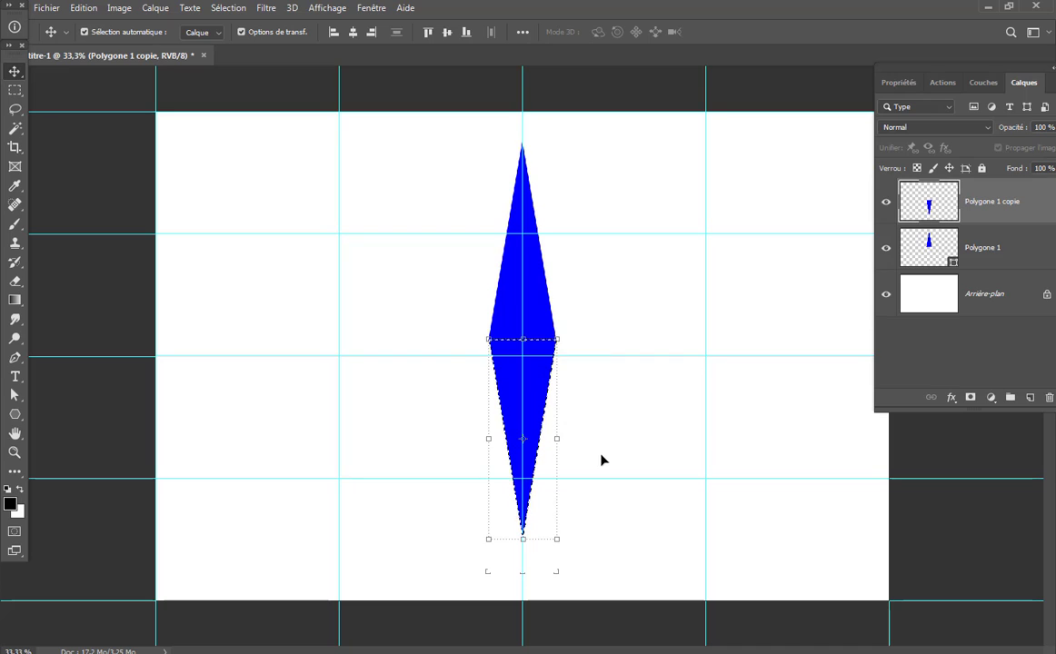
# Squash the flipped copy to about 9% of its height so its tip reaches the horizontal centre guide.
pyautogui.click(524, 540)
pyautogui.moveTo(523, 542); pyautogui.dragTo(523, 362)
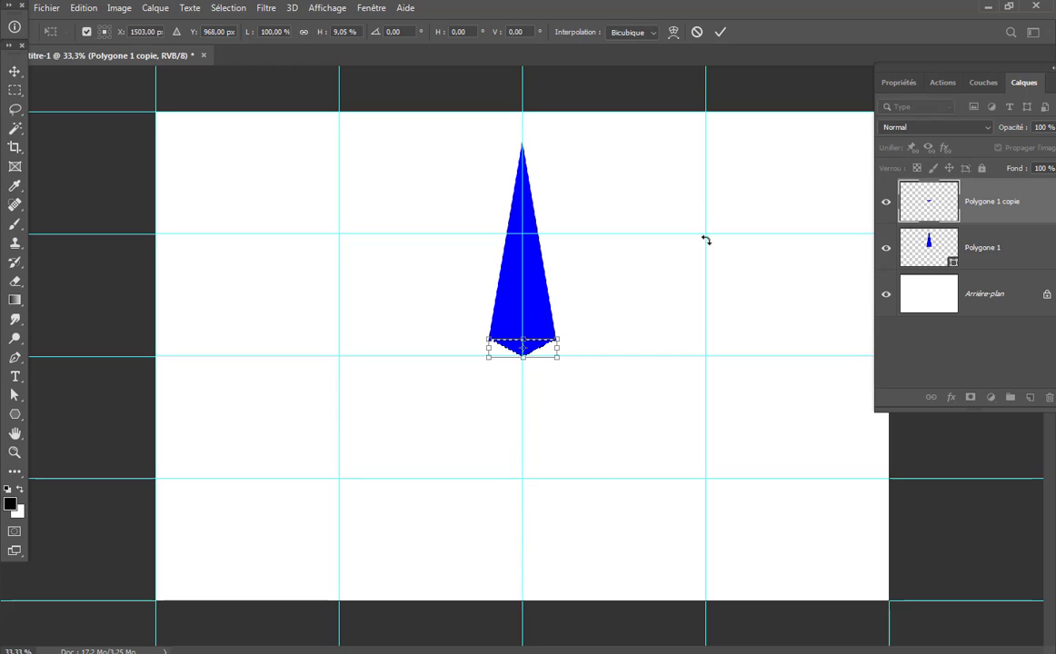
pyautogui.click(719, 31)
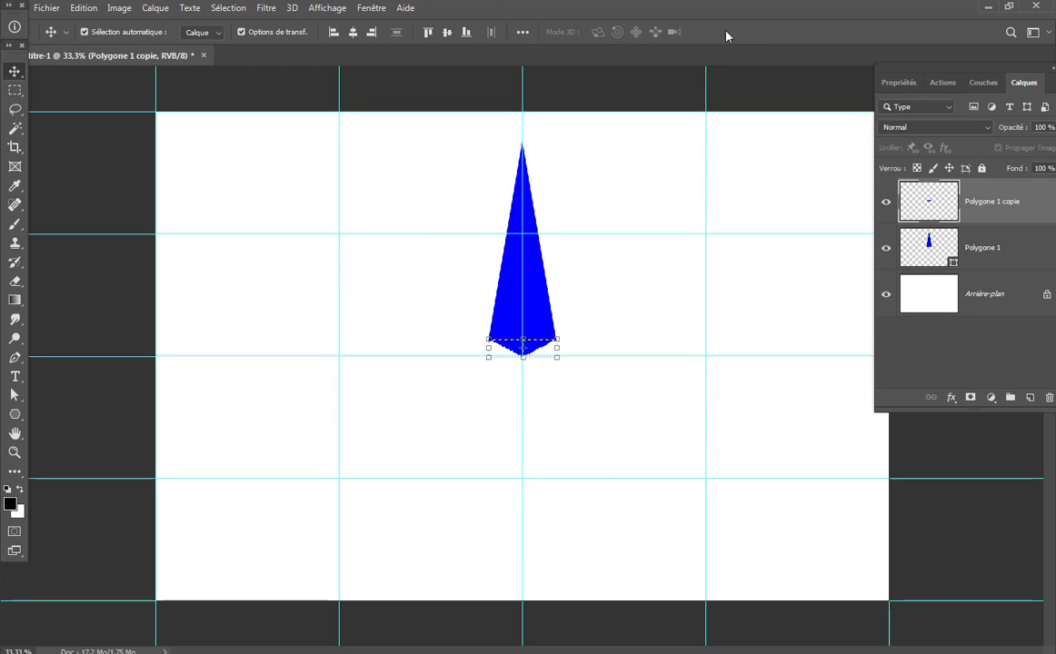
# Rasterize the original triangle layer and merge it with the flipped copy into one layer.
pyautogui.rightClick(1018, 256)
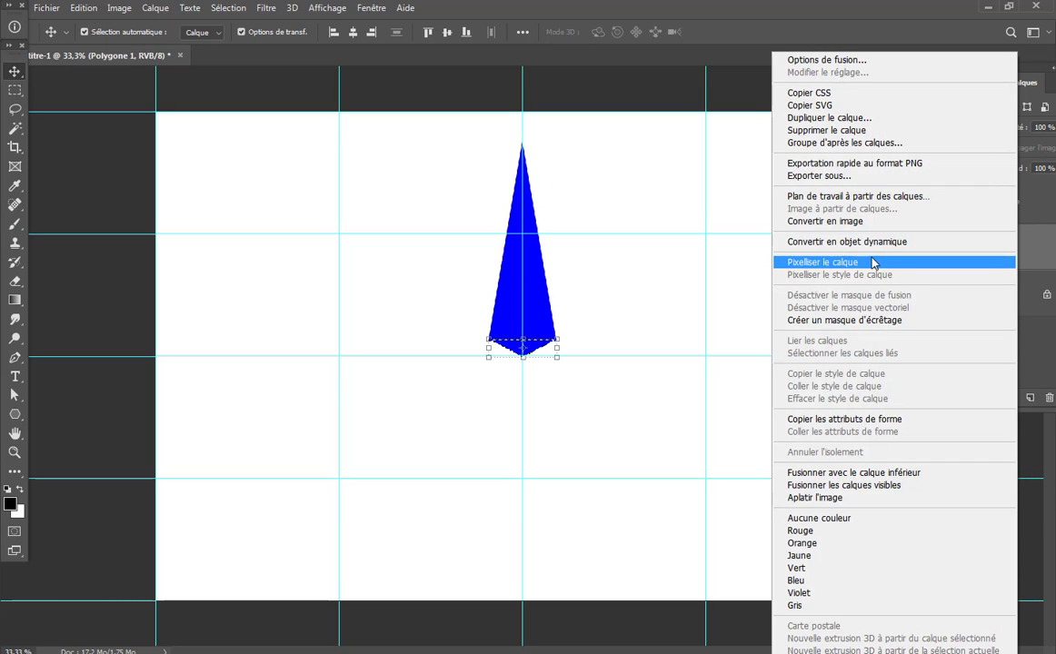
pyautogui.click(787, 262)
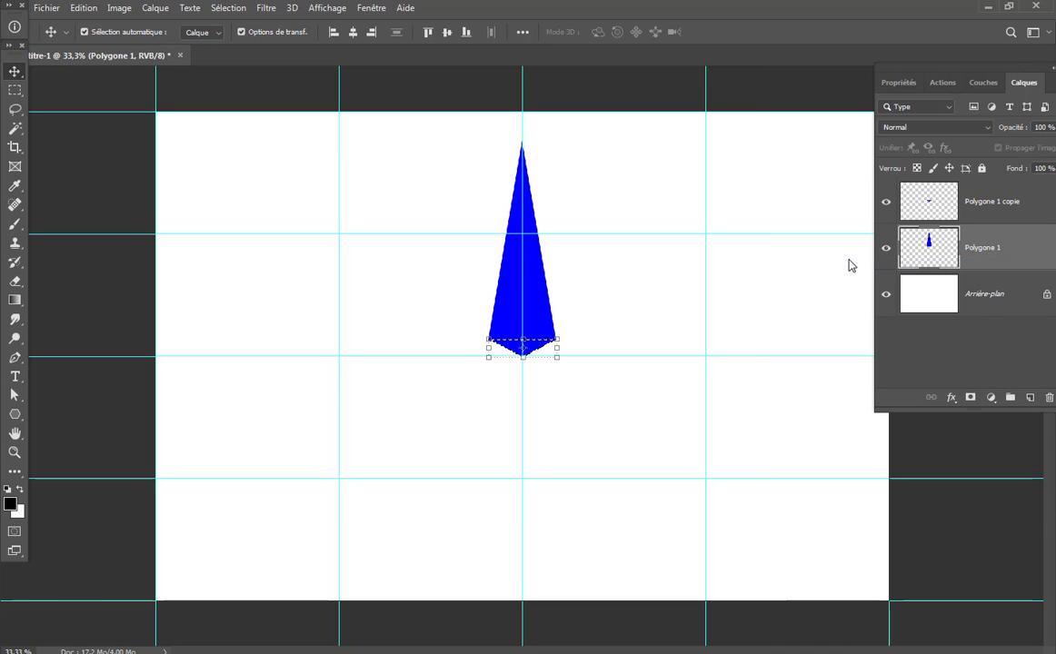
pyautogui.keyDown('shift'); pyautogui.click(1040, 216); pyautogui.keyUp('shift')
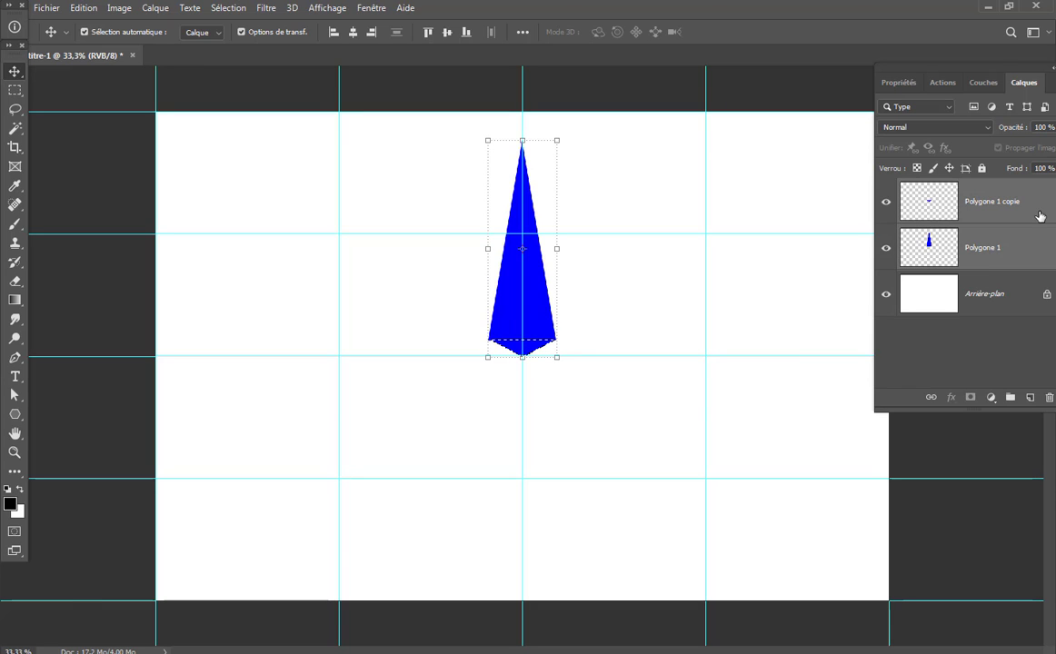
pyautogui.rightClick(1040, 217)
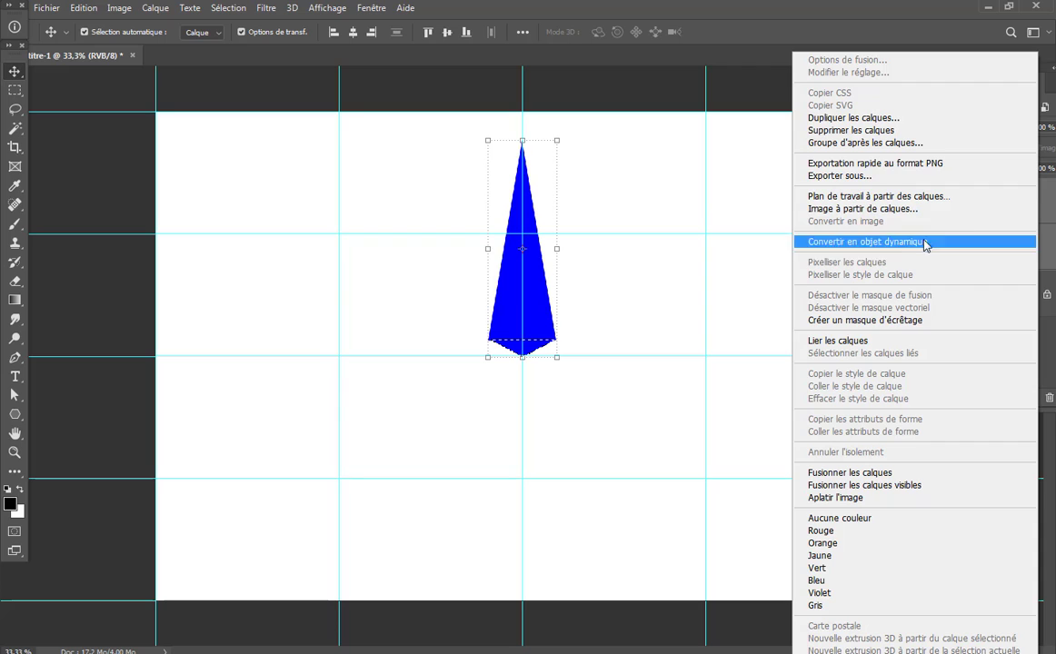
pyautogui.click(875, 474)
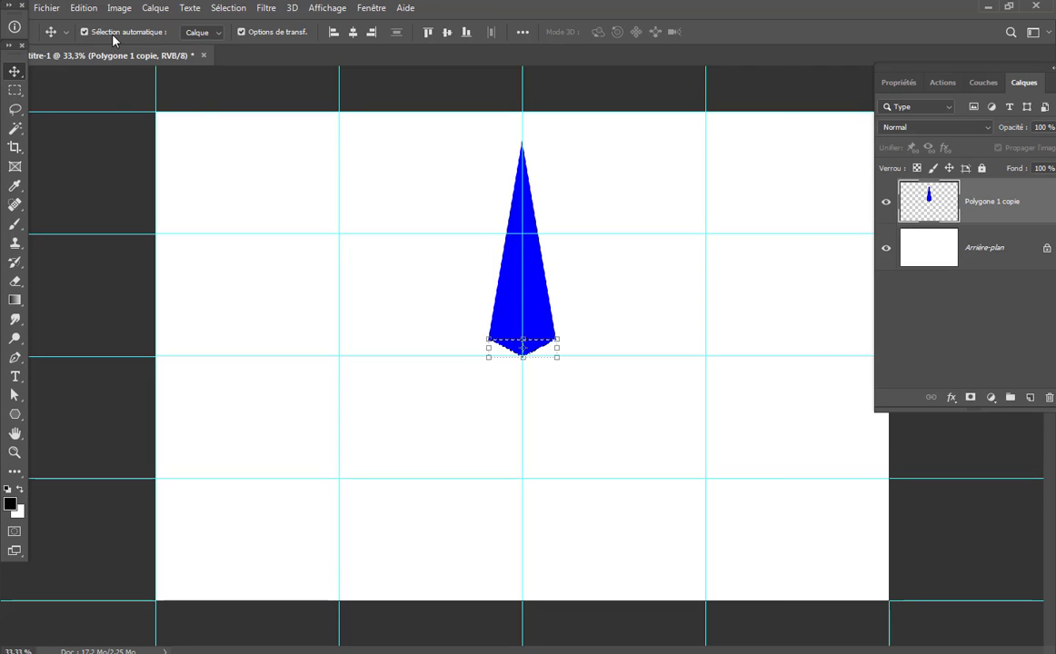
# Select the shape's right half from the vertical centre guide with a rectangular marquee and fill it with red f90b0b using the Paint Bucket.
pyautogui.click(15, 91)
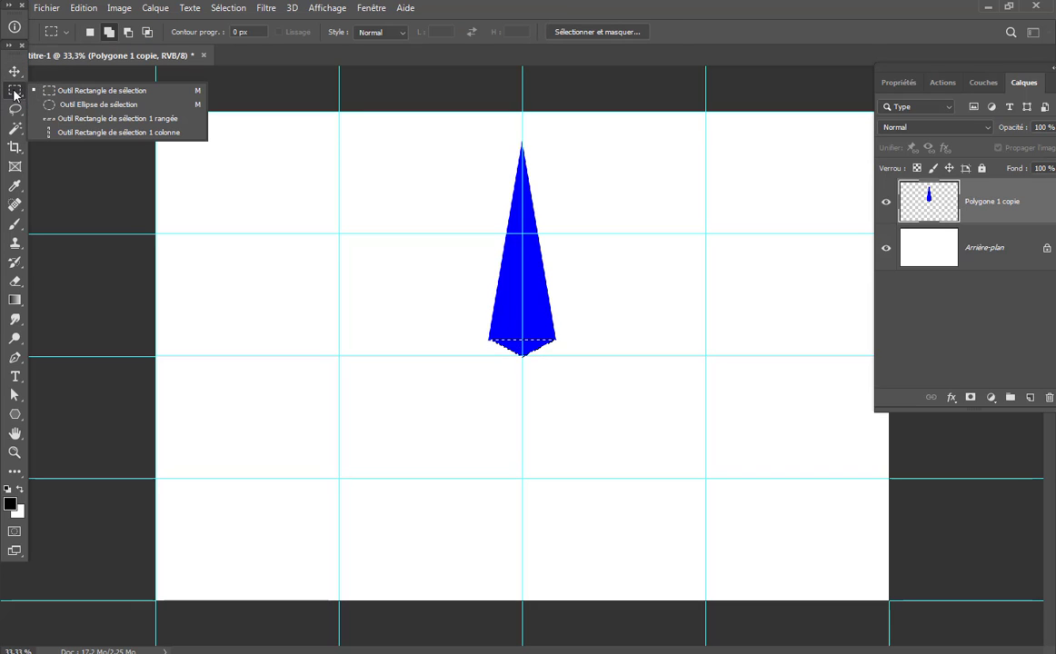
pyautogui.click(127, 91)
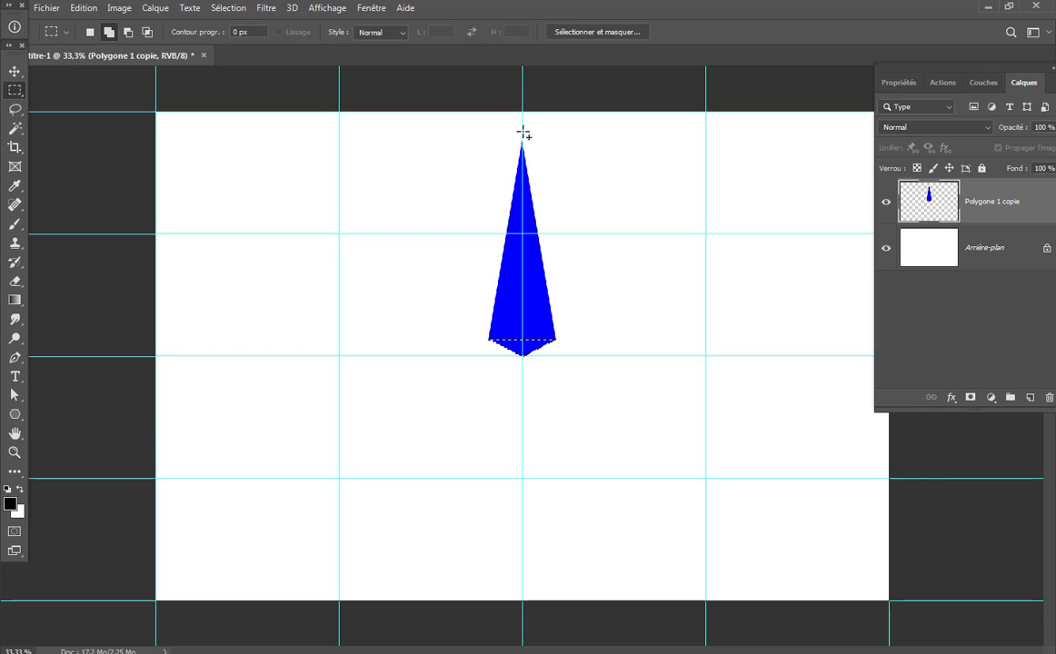
pyautogui.moveTo(522, 130); pyautogui.dragTo(585, 381)
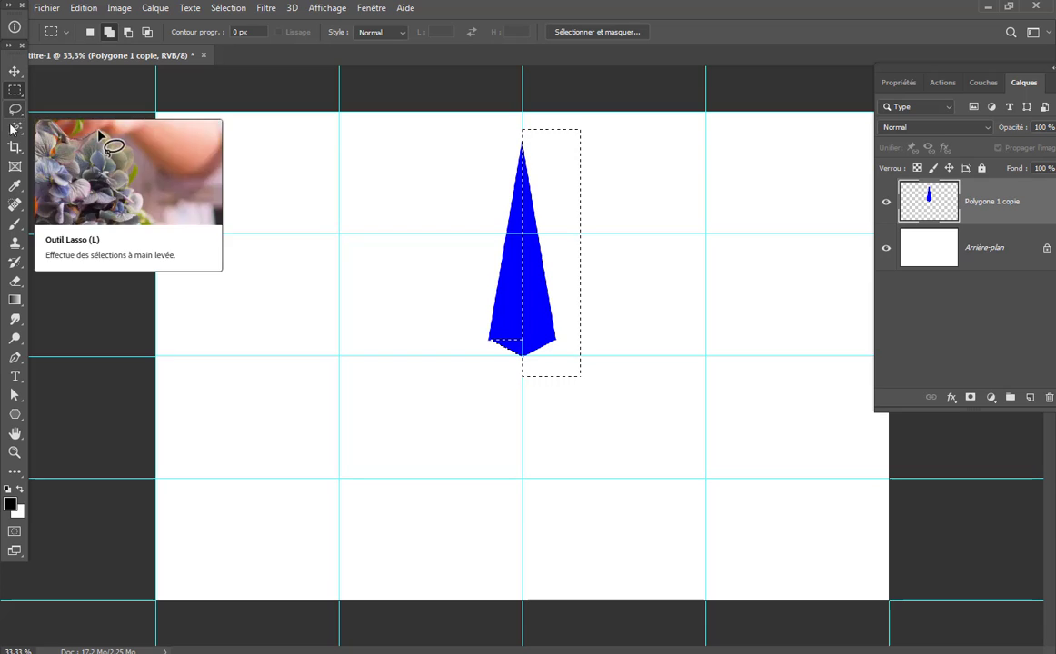
pyautogui.moveTo(15, 300); pyautogui.dragTo(70, 315)
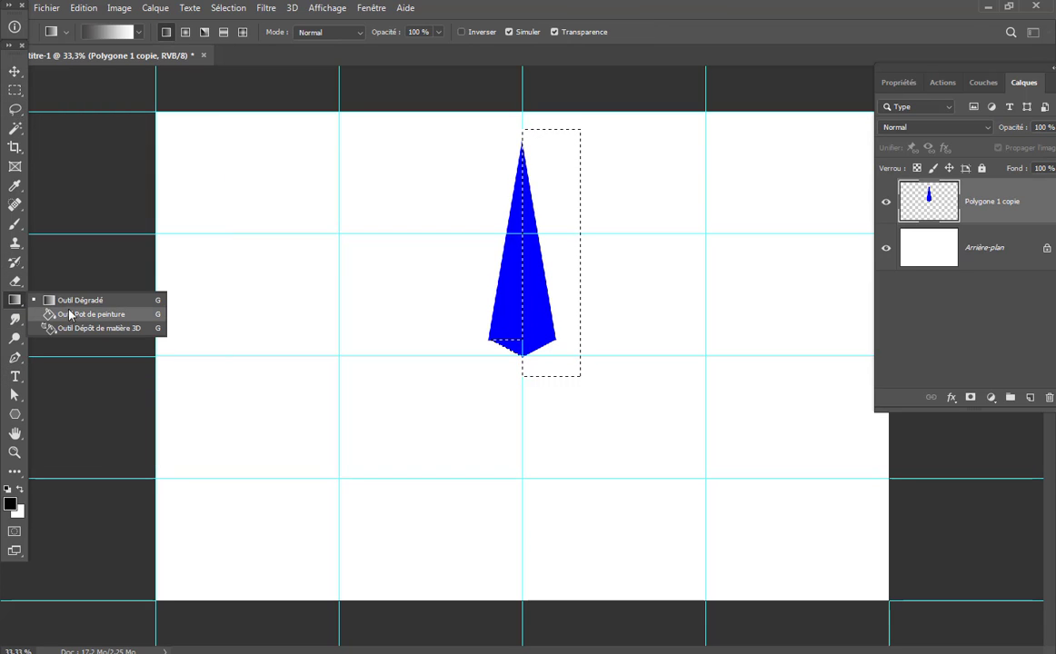
pyautogui.click(113, 316)
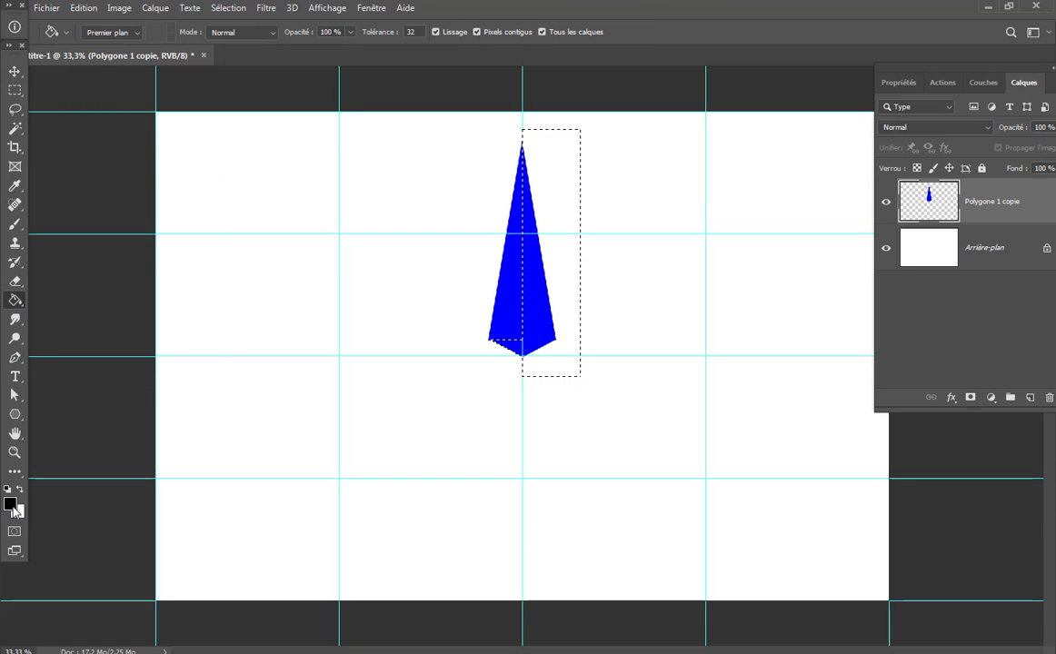
pyautogui.click(14, 510)
pyautogui.click(274, 378)
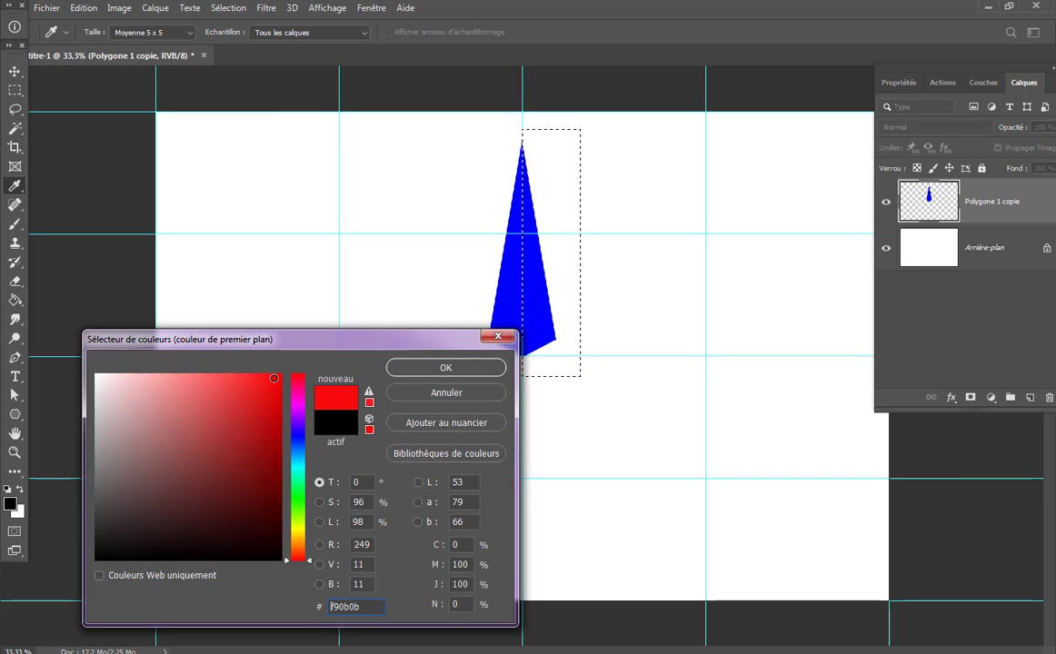
pyautogui.click(446, 368)
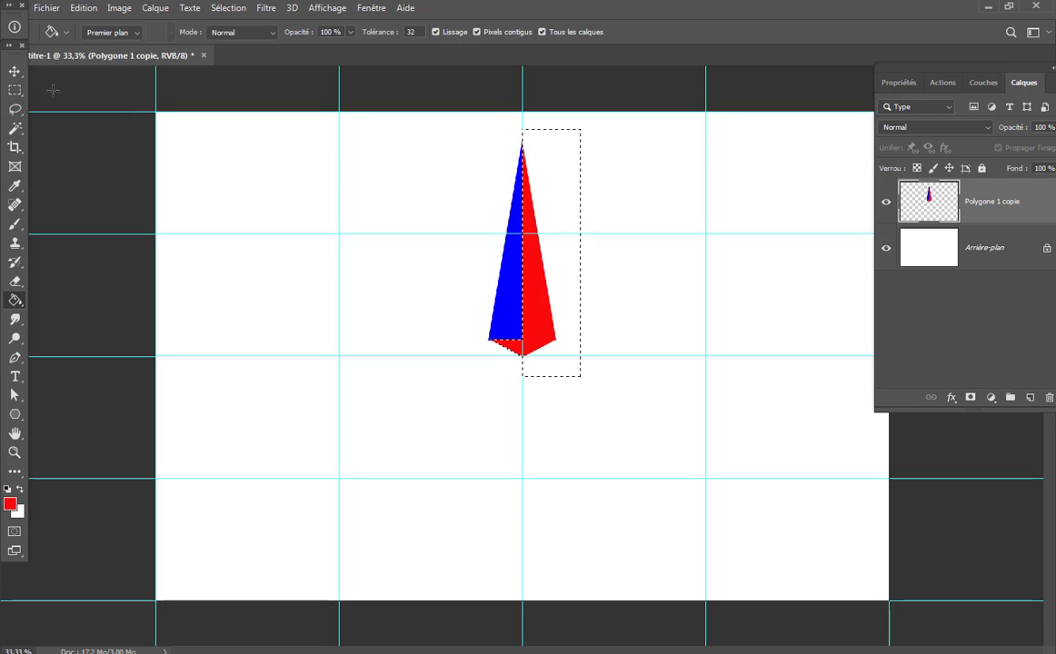
# Replace the selection with a rectangle around the shape's left half and fill its red lower part with blue 0000ff.
pyautogui.click(13, 90)
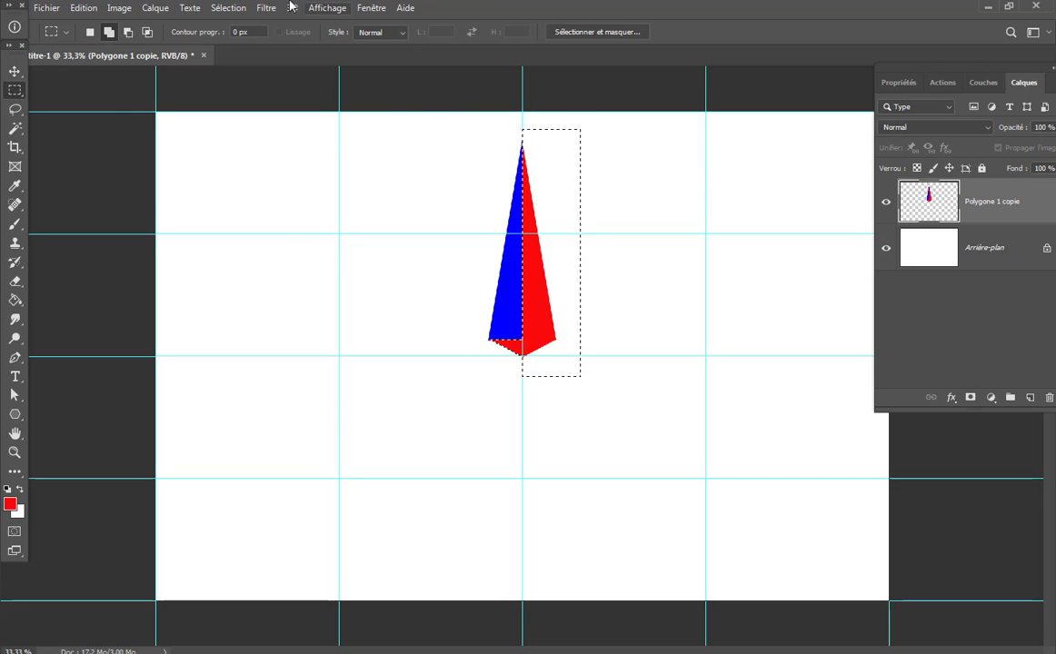
pyautogui.click(232, 8)
pyautogui.click(238, 38)
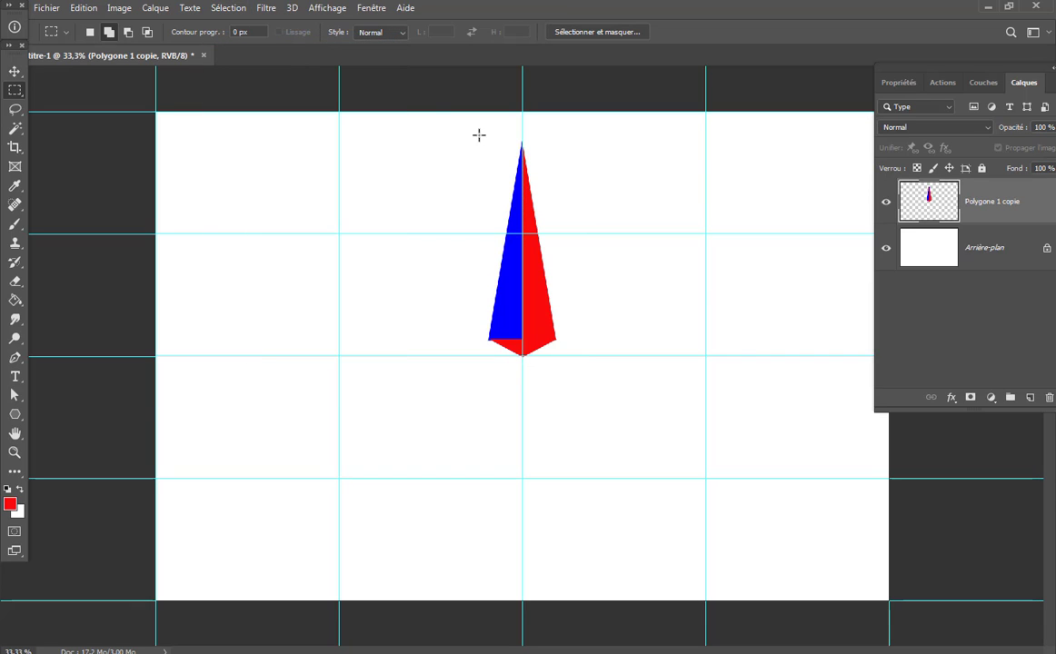
pyautogui.moveTo(522, 128); pyautogui.dragTo(477, 437)
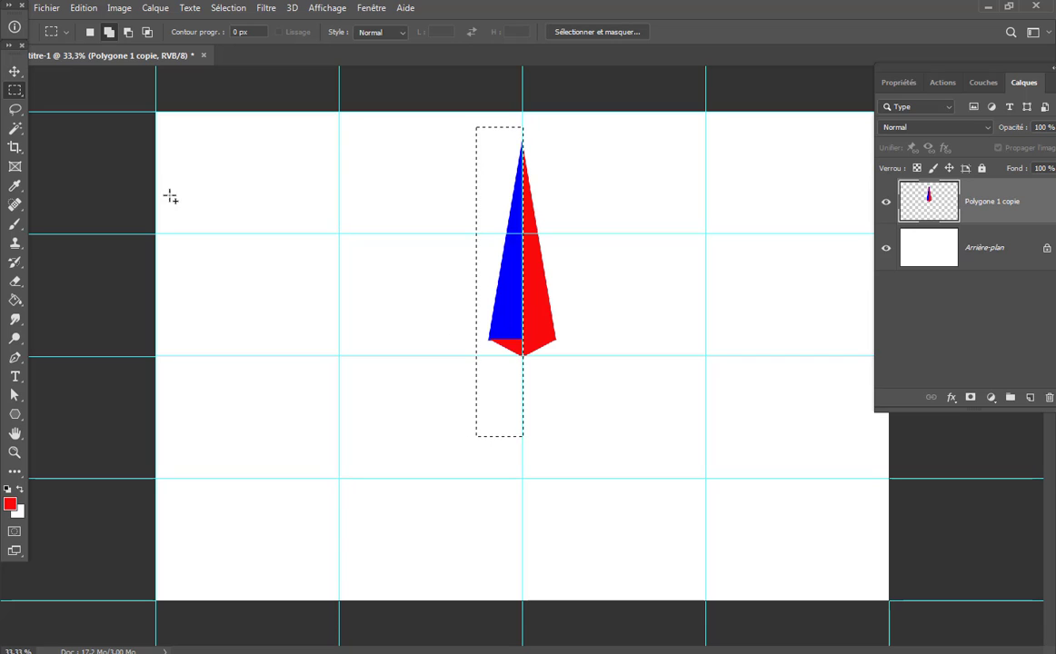
pyautogui.click(10, 503)
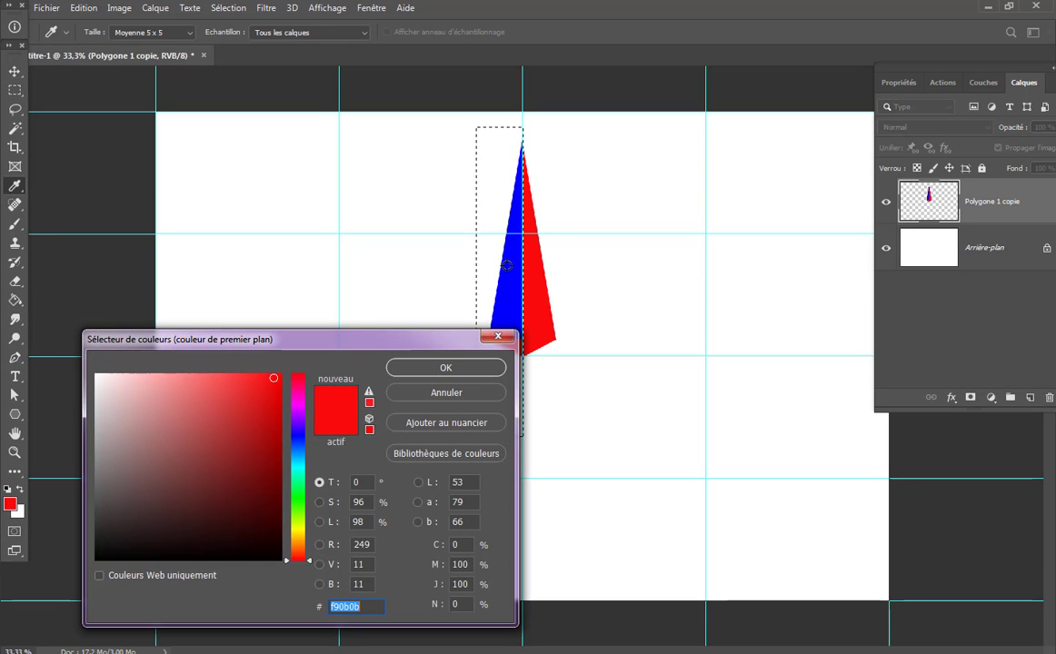
pyautogui.write('0000ff')
pyautogui.click(459, 370)
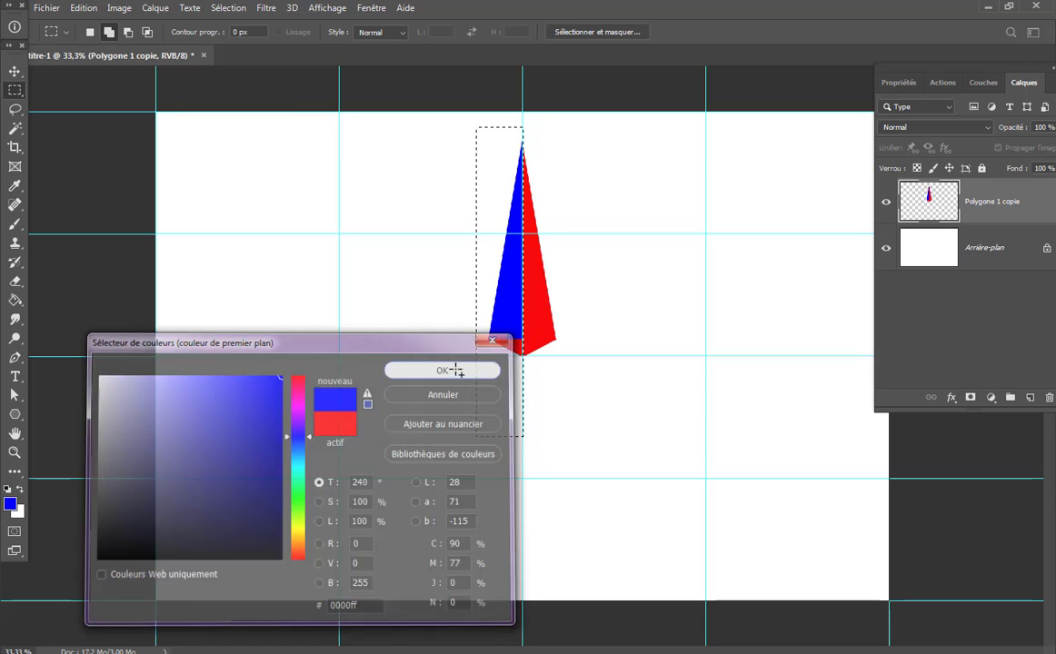
pyautogui.click(16, 299)
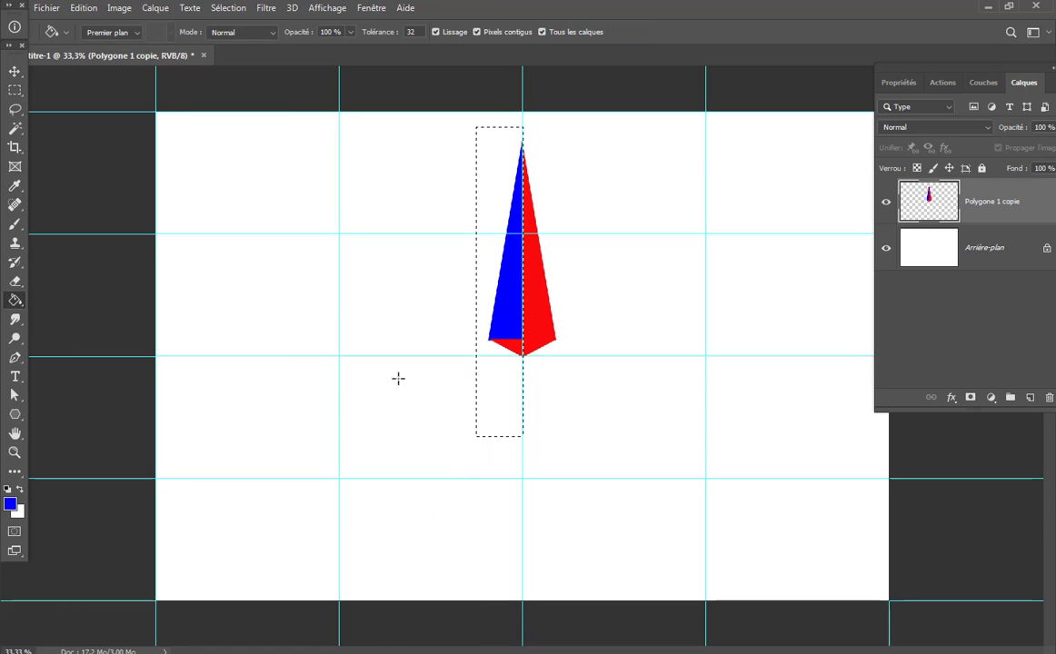
pyautogui.click(504, 345)
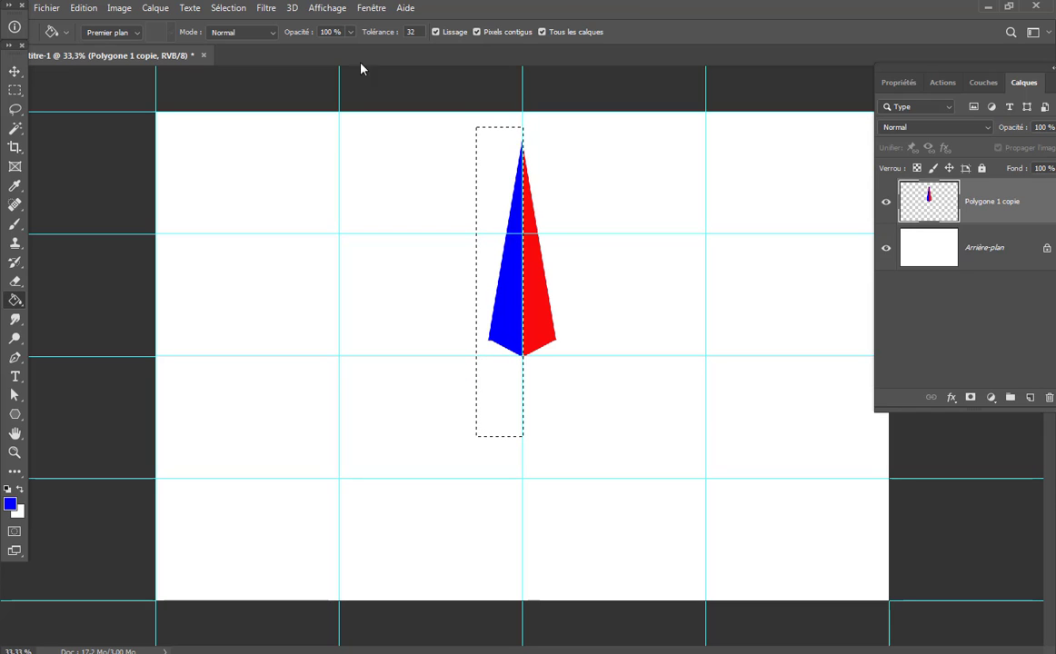
# Clear the selection and duplicate the blue-and-red shape's layer.
pyautogui.press('v')
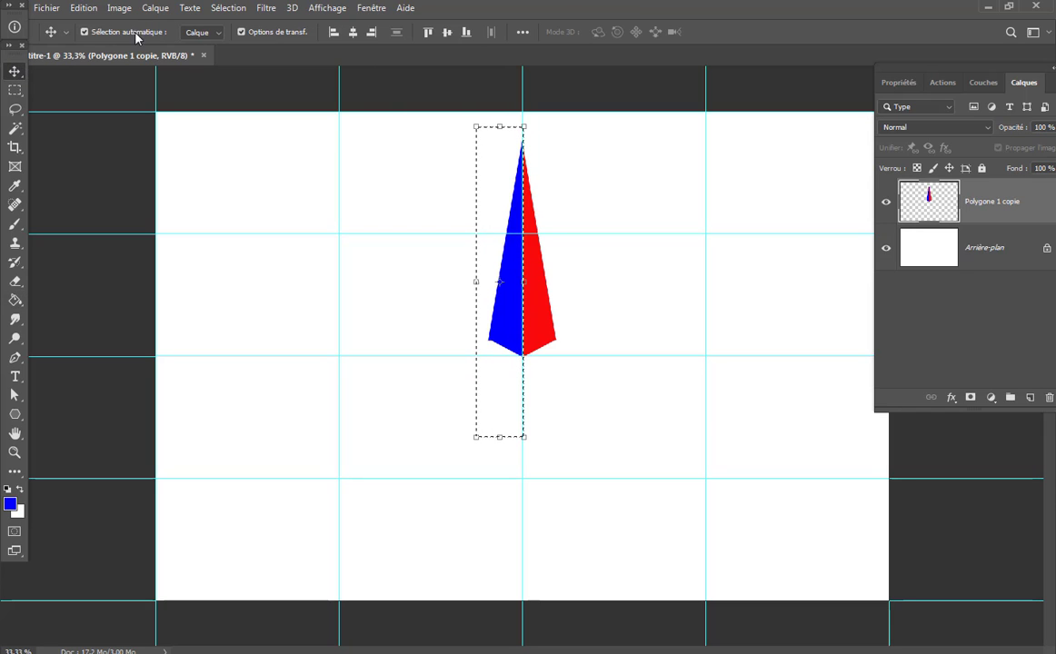
pyautogui.click(223, 9)
pyautogui.click(284, 41)
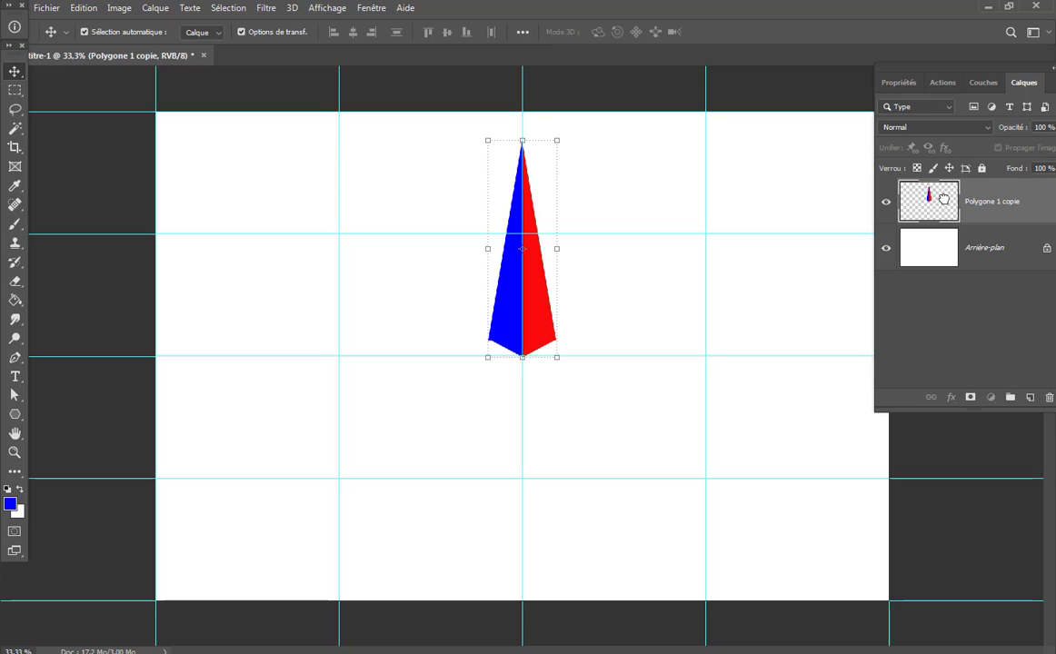
pyautogui.moveTo(944, 199); pyautogui.dragTo(1029, 398)
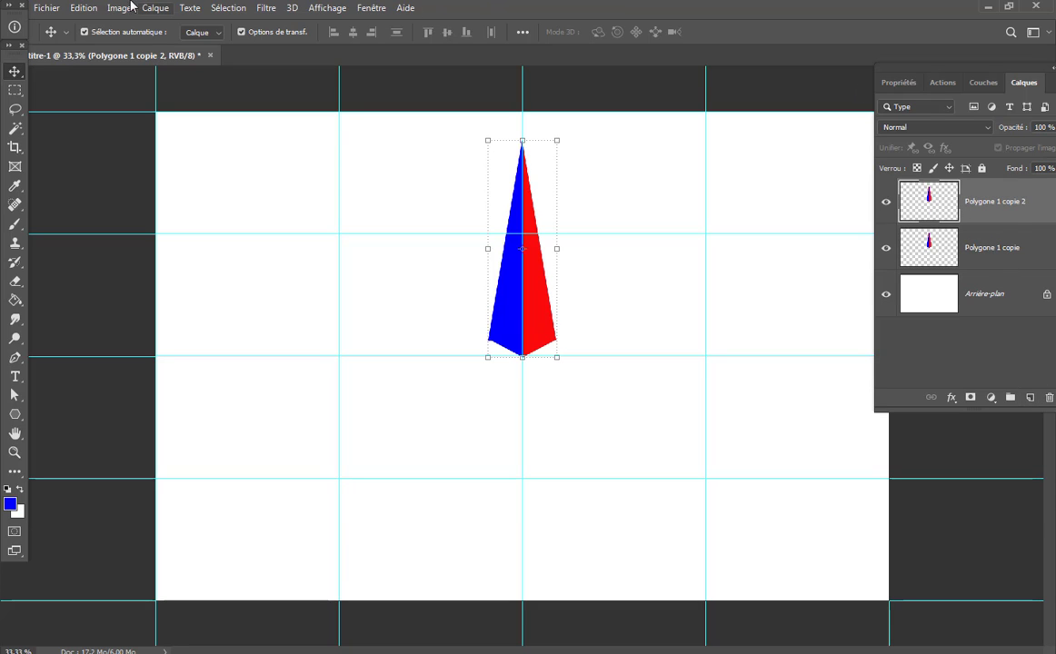
# Rotate the copied shape by about -120° and move its blunt end to the intersection of the centre guides.
pyautogui.click(82, 9)
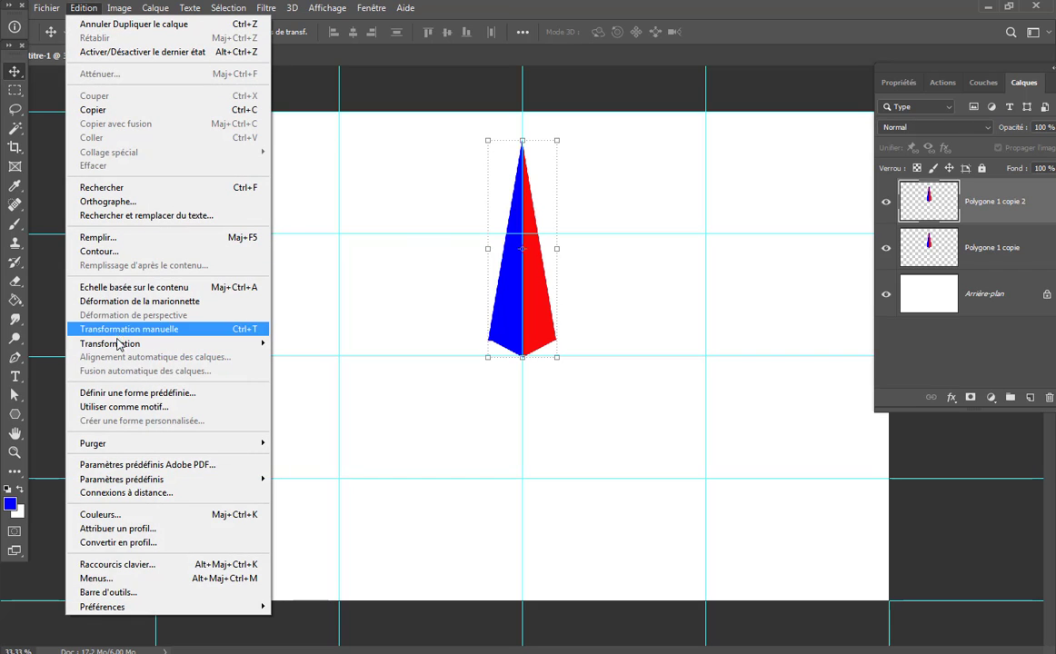
pyautogui.moveTo(136, 344)
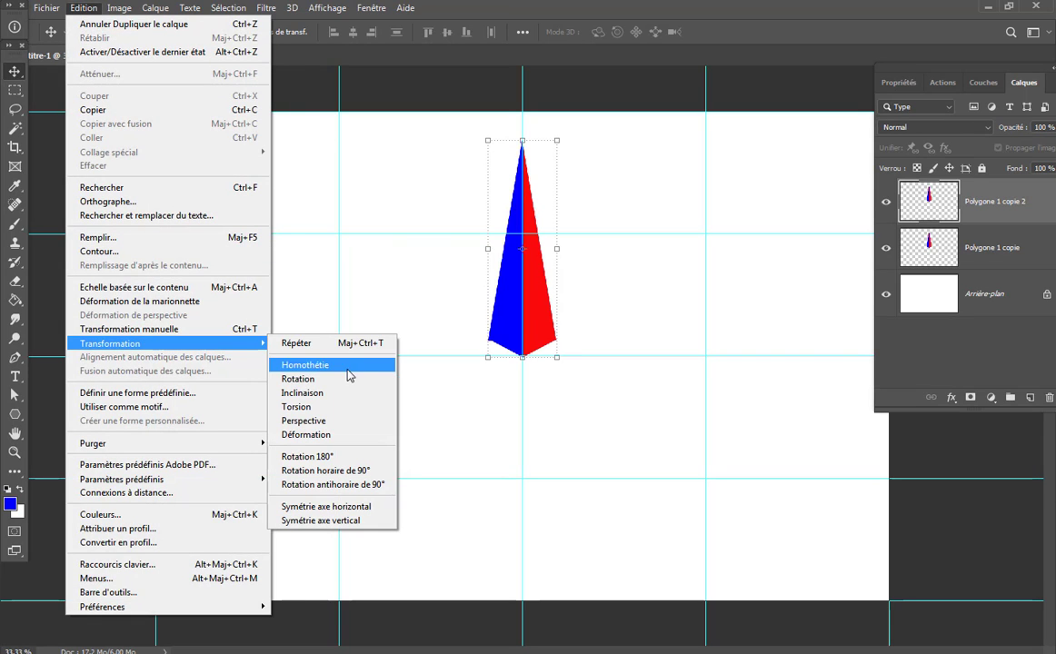
pyautogui.click(357, 384)
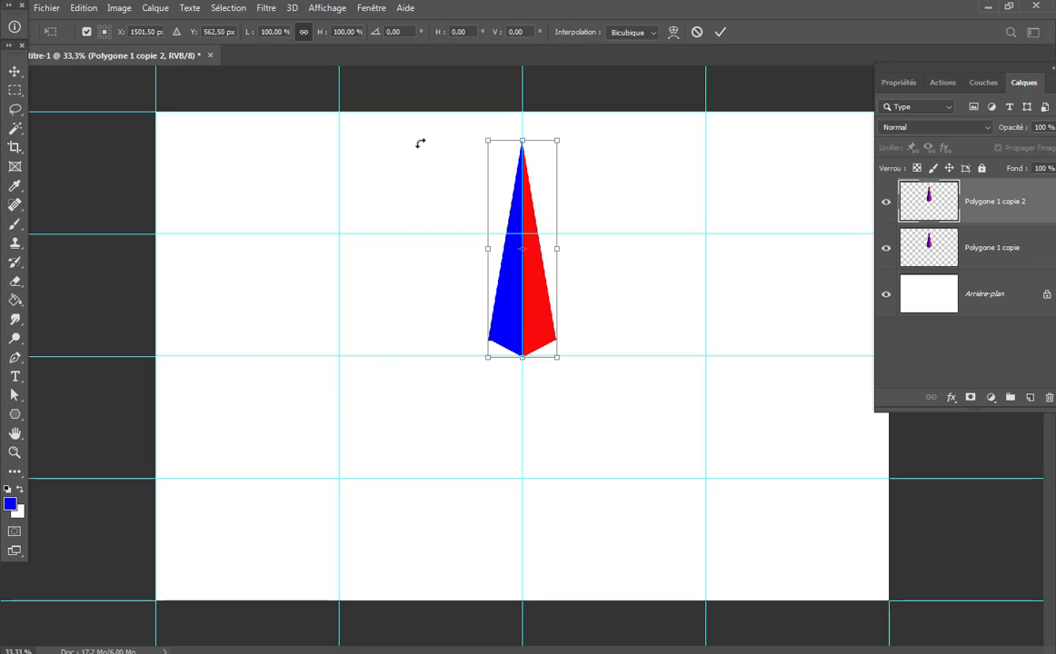
pyautogui.moveTo(451, 135); pyautogui.dragTo(350, 600)
pyautogui.moveTo(581, 200); pyautogui.dragTo(466, 384)
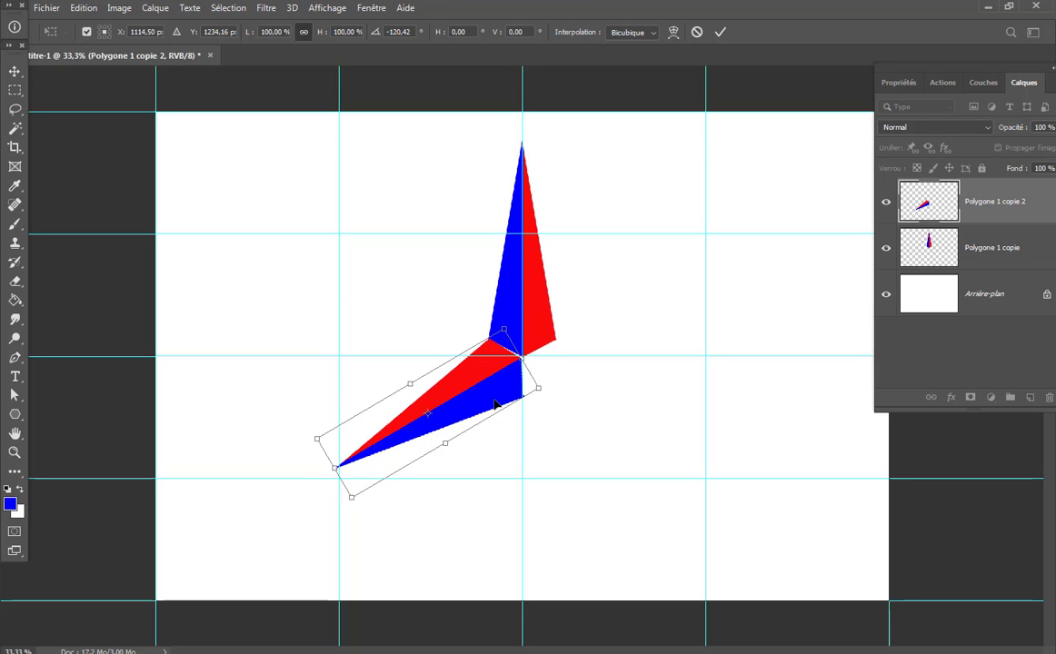
pyautogui.click(719, 32)
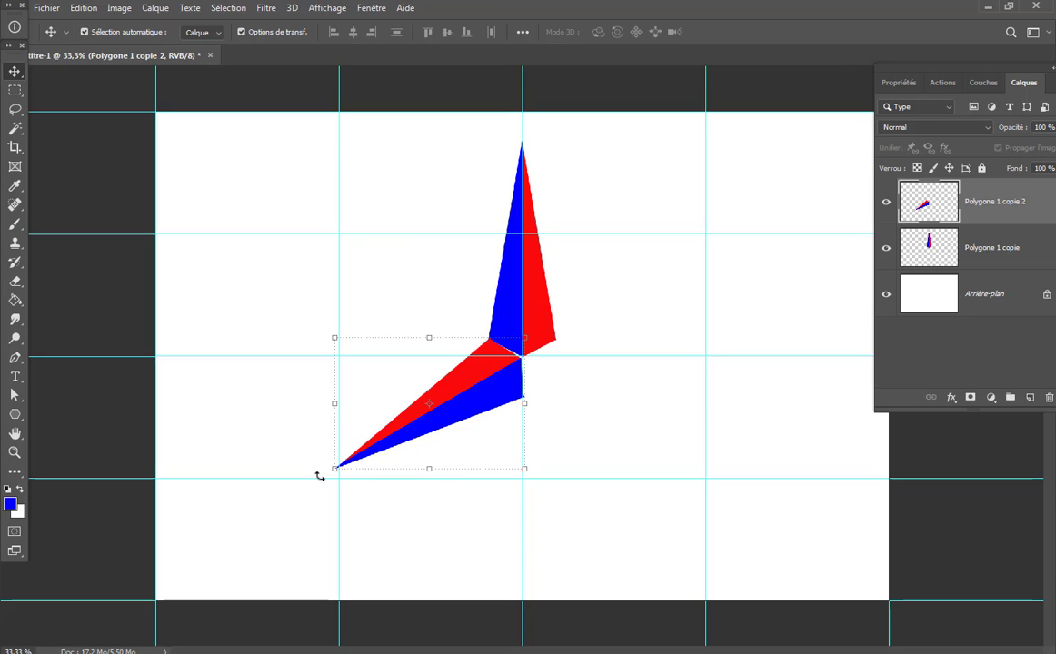
# Rotate the lower-left arm by a further -2.15° and nudge it right to X 1127 px against the upright arm.
pyautogui.moveTo(319, 477); pyautogui.dragTo(323, 479)
pyautogui.press('Right')
pyautogui.press('Right')
pyautogui.press('Right')
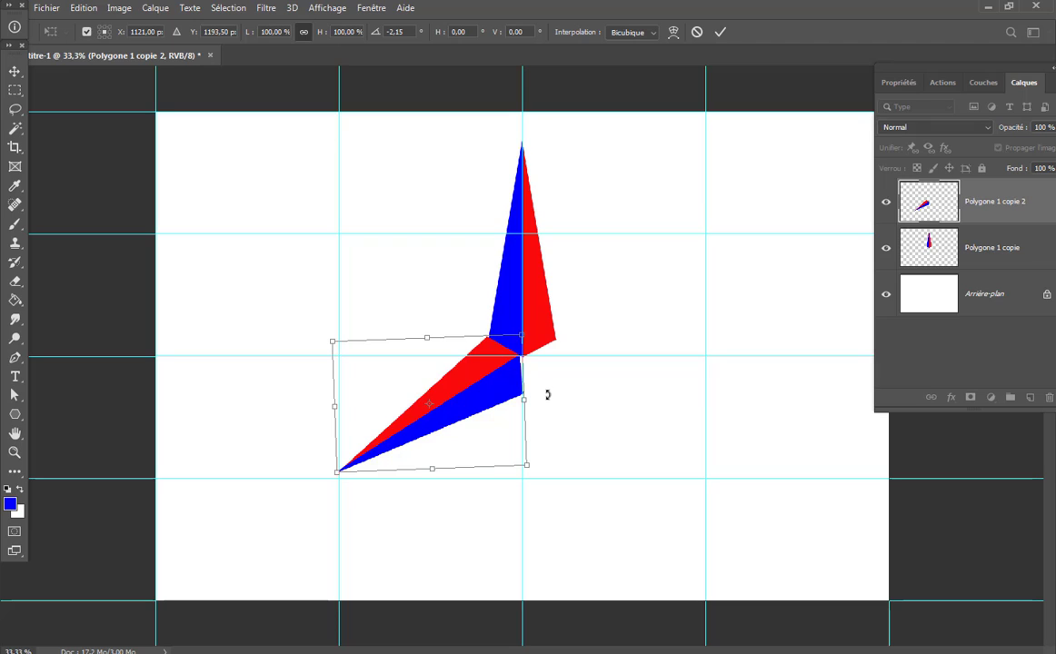
pyautogui.press('Right')
pyautogui.press('Right')
pyautogui.press('Right')
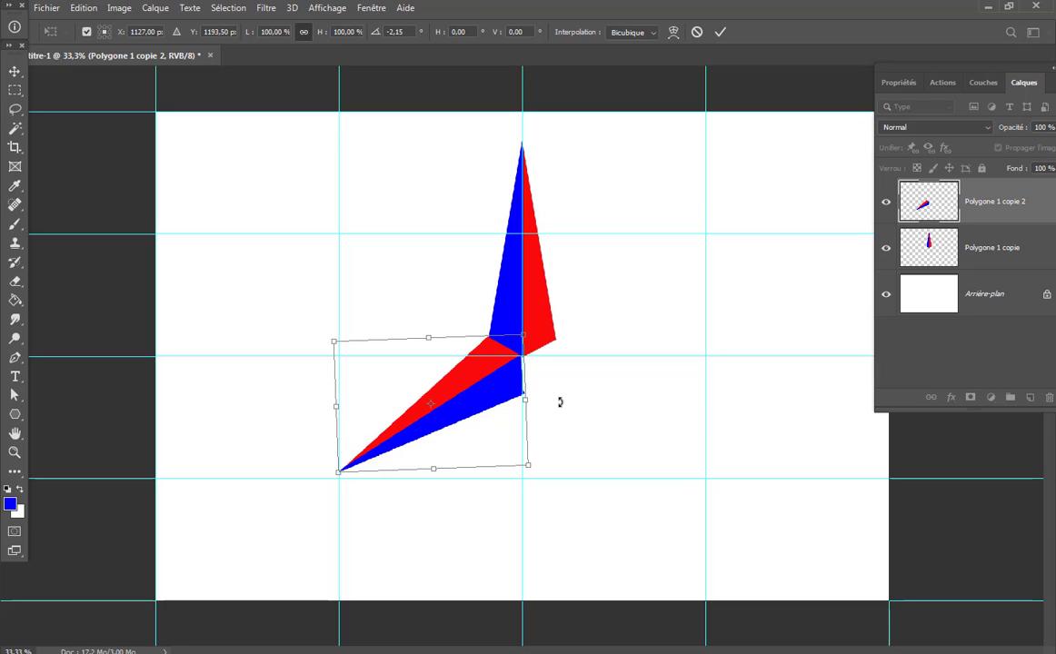
pyautogui.click(726, 29)
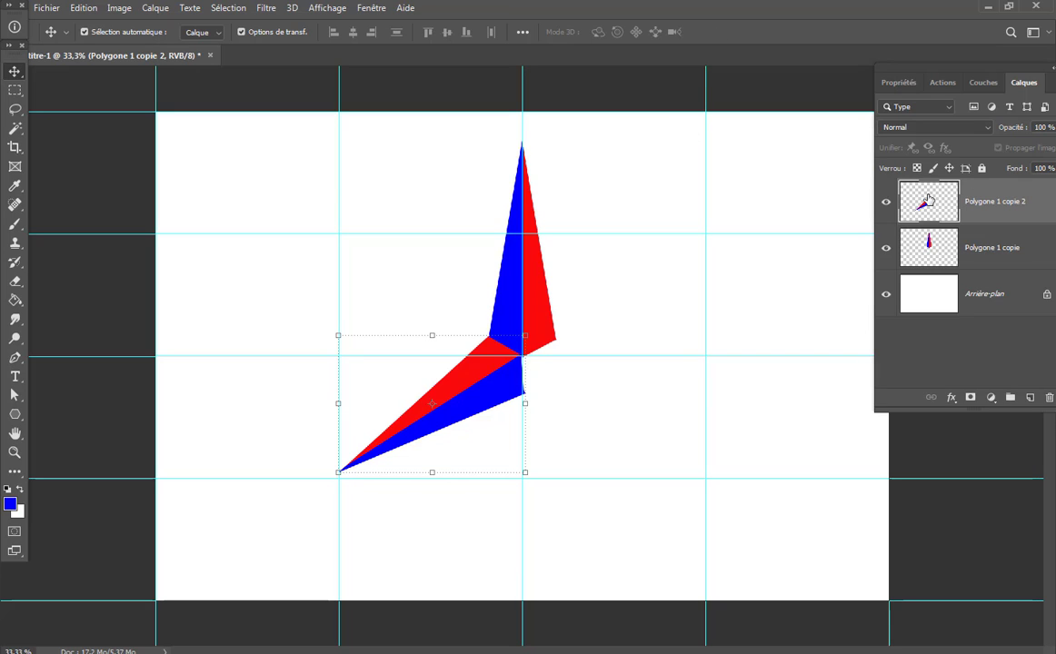
# Duplicate the lower-left arm's layer and rotate the copy by about -107°, moving it to form the lower-right arm at the centre.
pyautogui.moveTo(931, 207); pyautogui.dragTo(1031, 396)
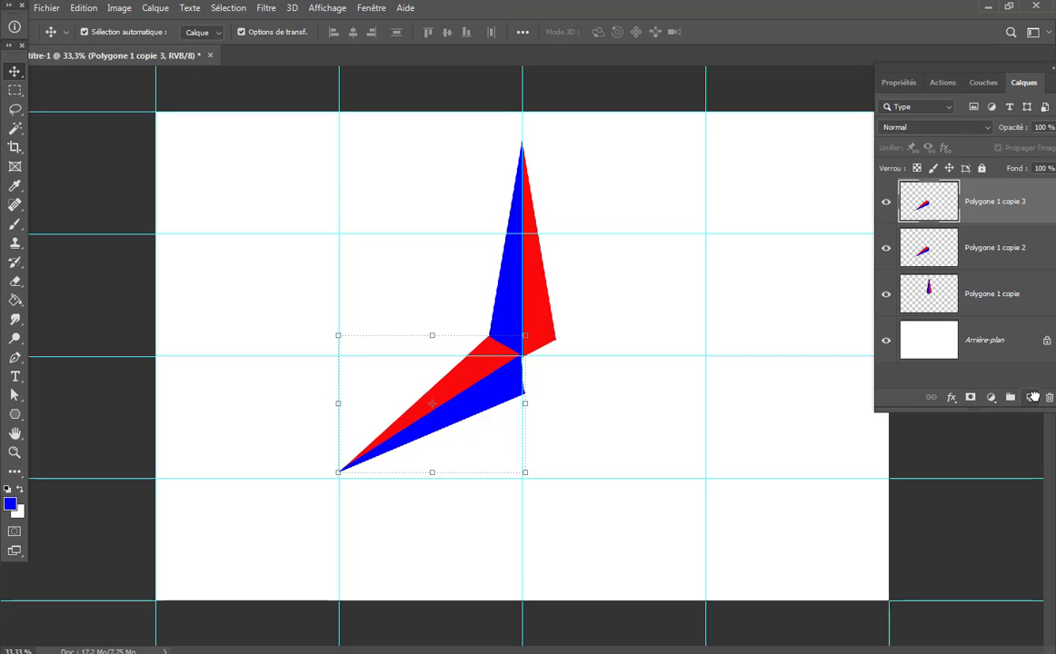
pyautogui.click(82, 8)
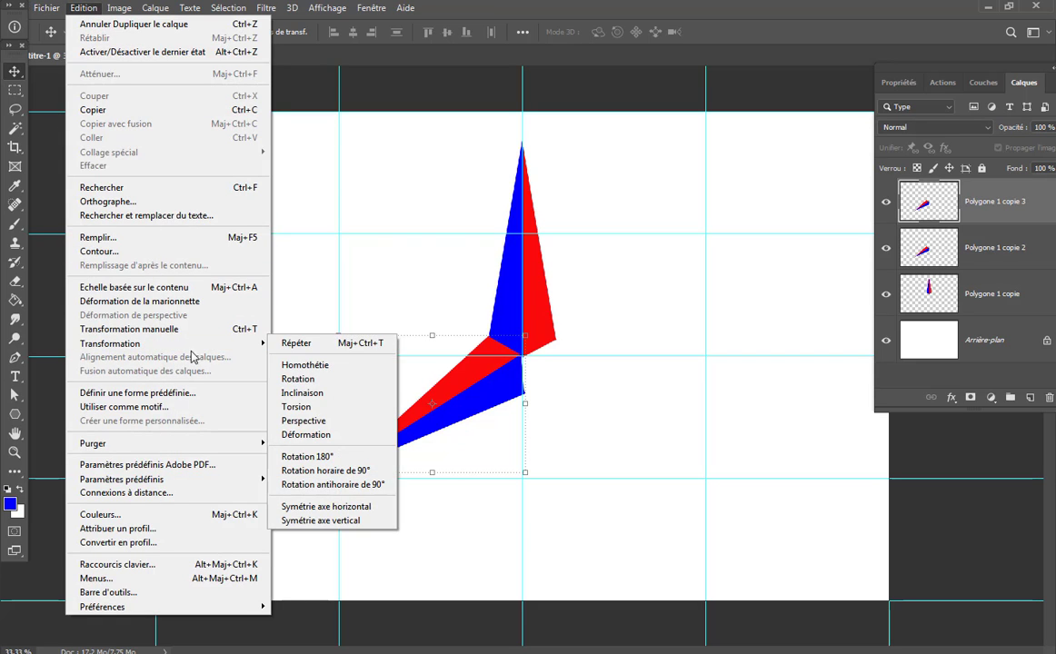
pyautogui.moveTo(254, 349)
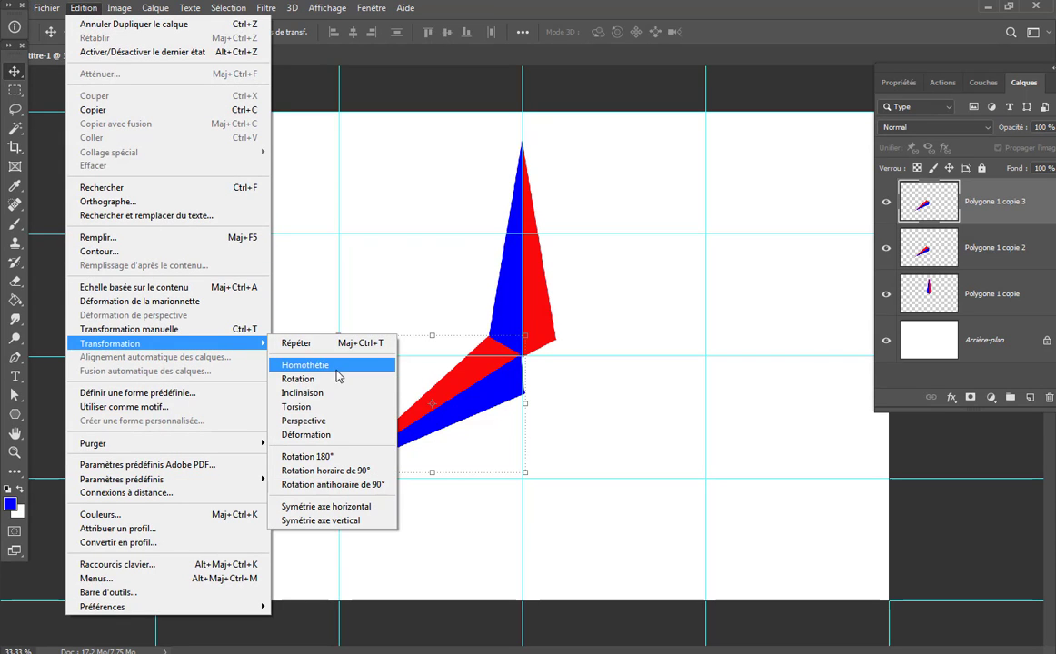
pyautogui.click(295, 380)
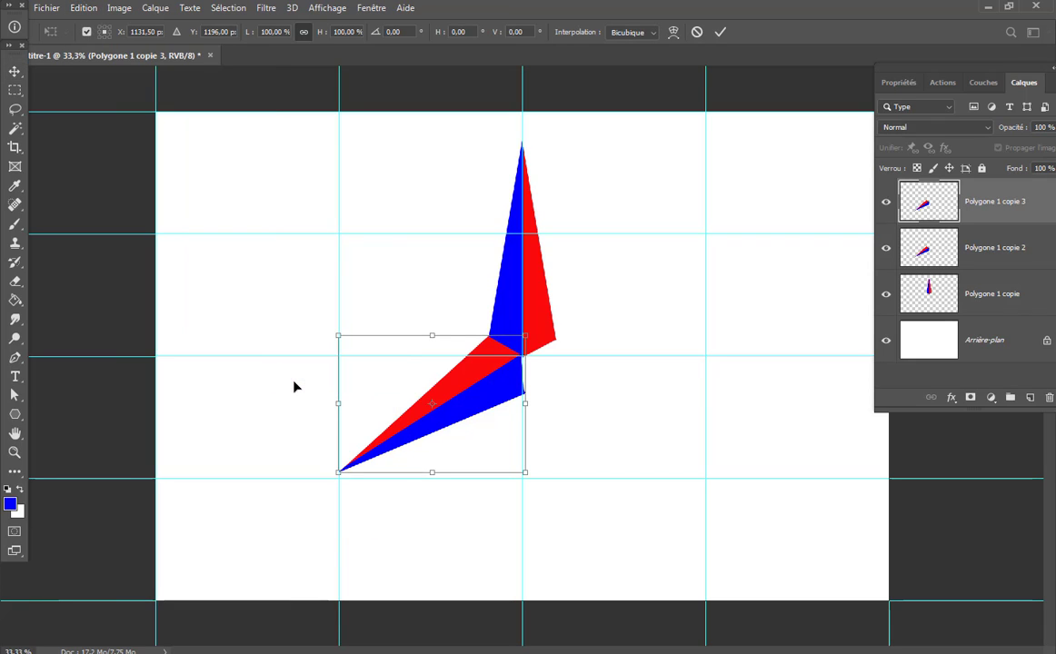
pyautogui.moveTo(320, 491); pyautogui.dragTo(576, 540)
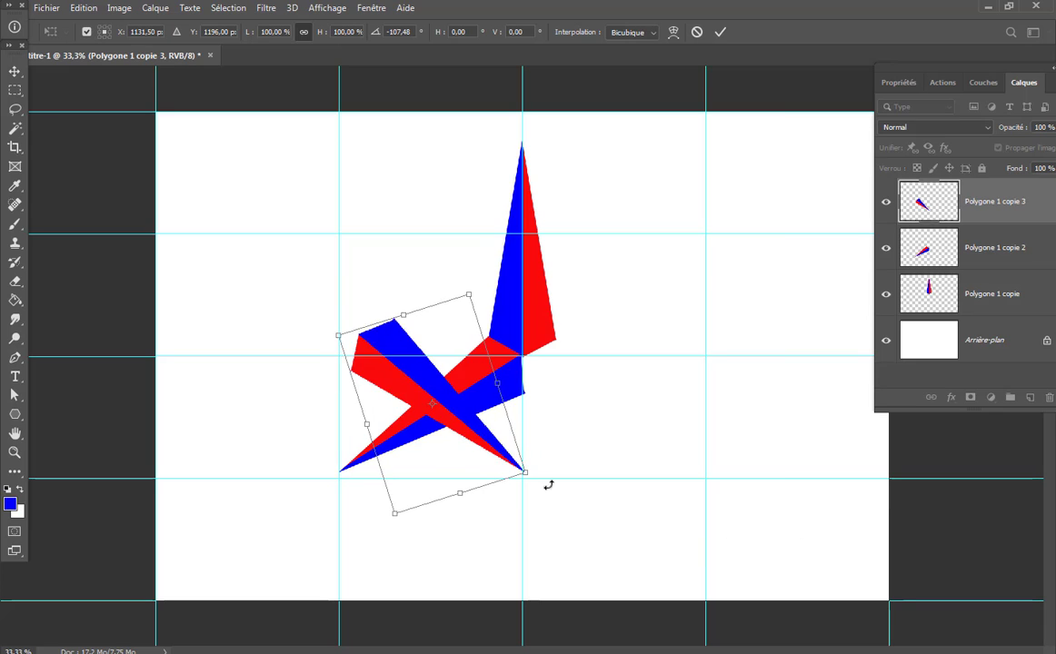
pyautogui.moveTo(410, 385); pyautogui.dragTo(575, 411)
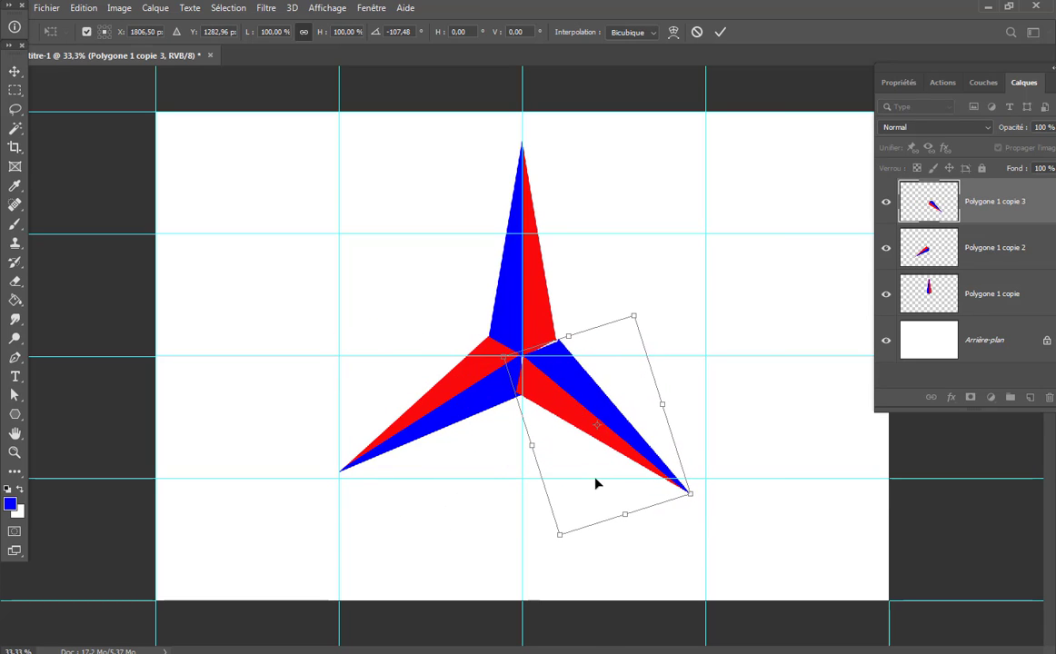
# Adjust the lower-right arm's rotation to -117.48° and fit it against the other arms at about X 1848.50, Y 1234.98 px.
pyautogui.moveTo(658, 524); pyautogui.dragTo(681, 513)
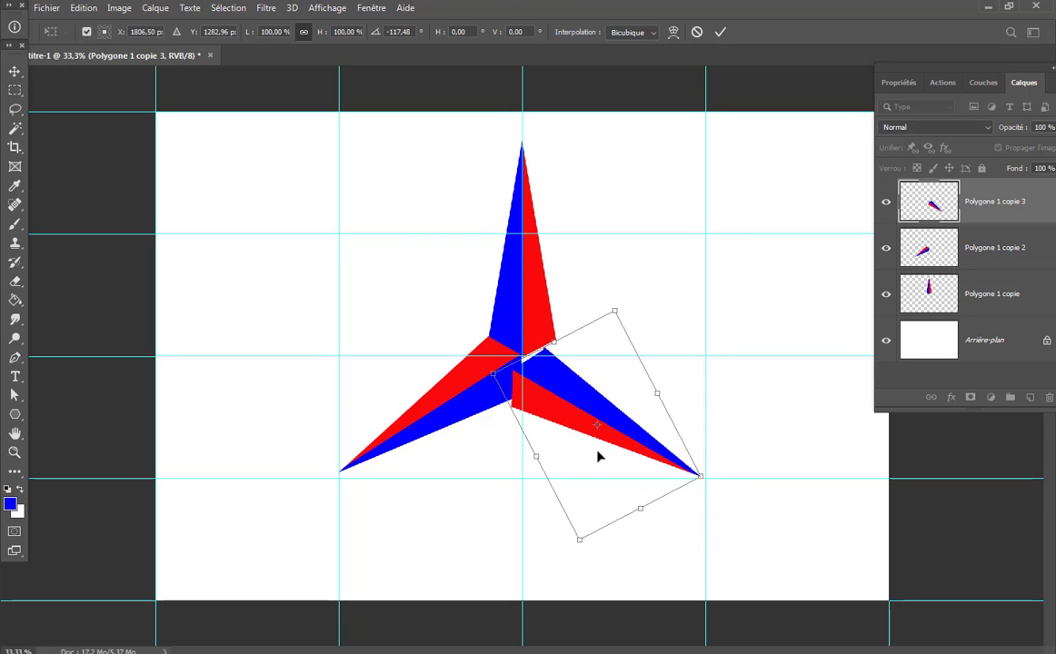
pyautogui.moveTo(530, 418); pyautogui.dragTo(540, 403)
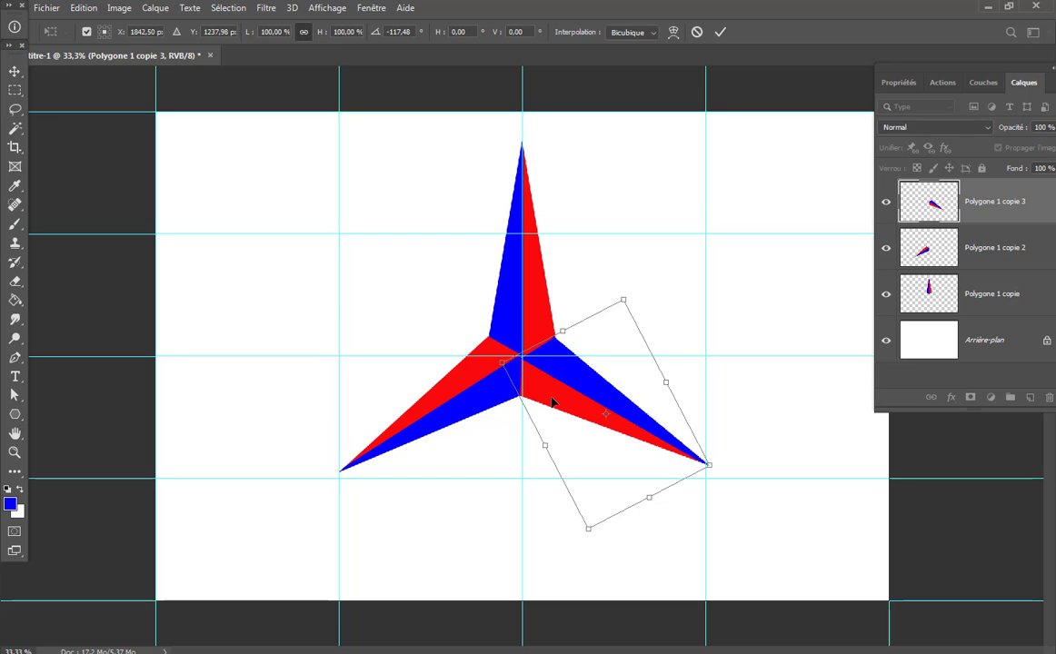
pyautogui.press('Right')
pyautogui.press('Right')
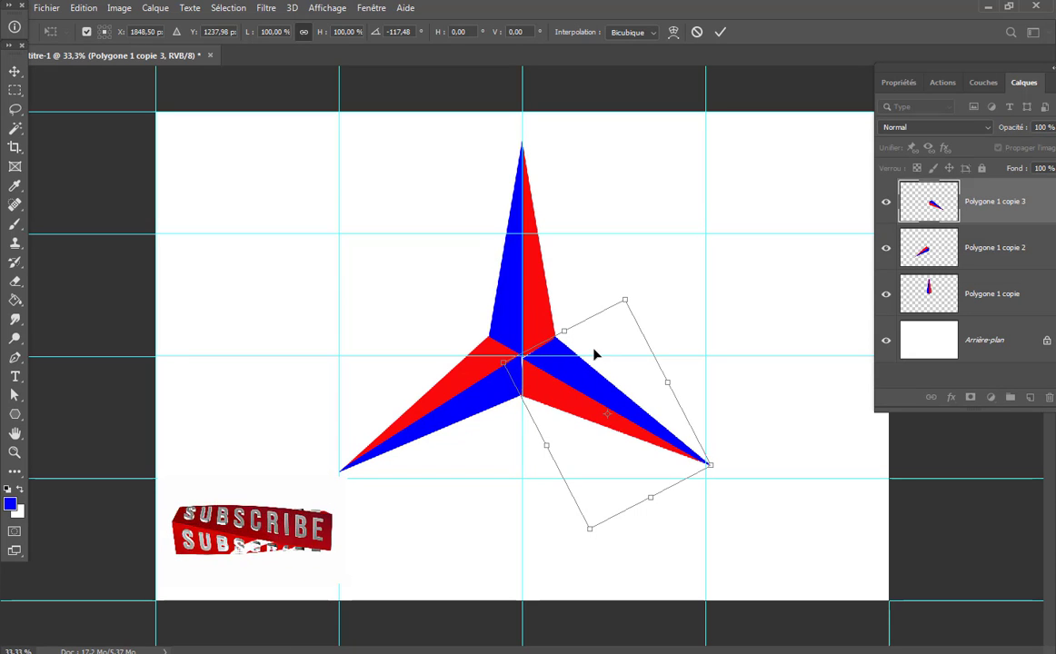
pyautogui.press('Up')
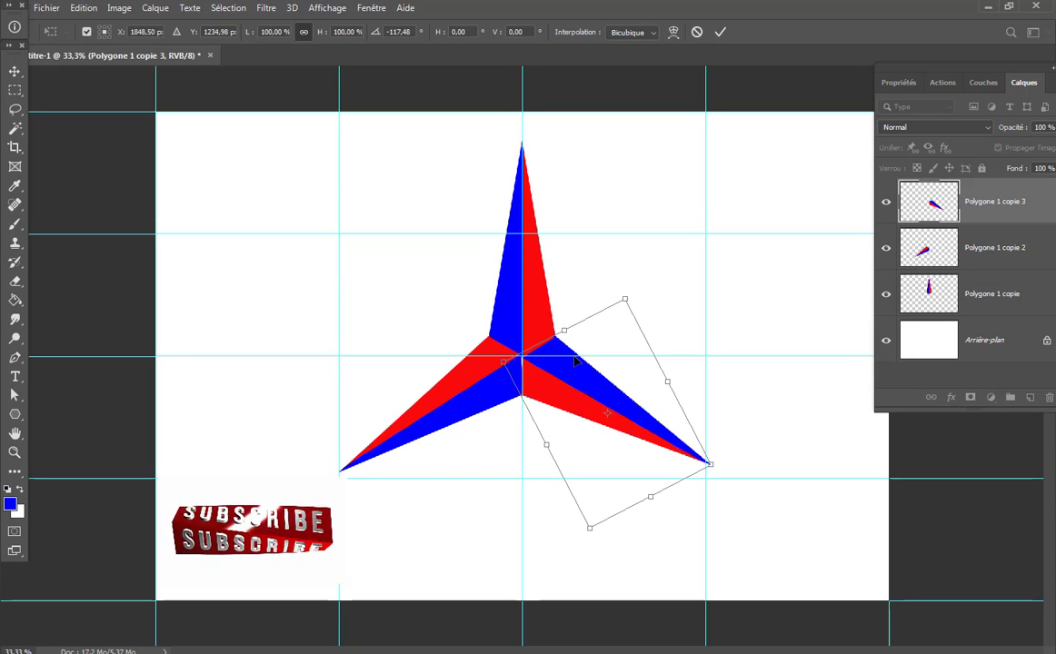
pyautogui.click(718, 33)
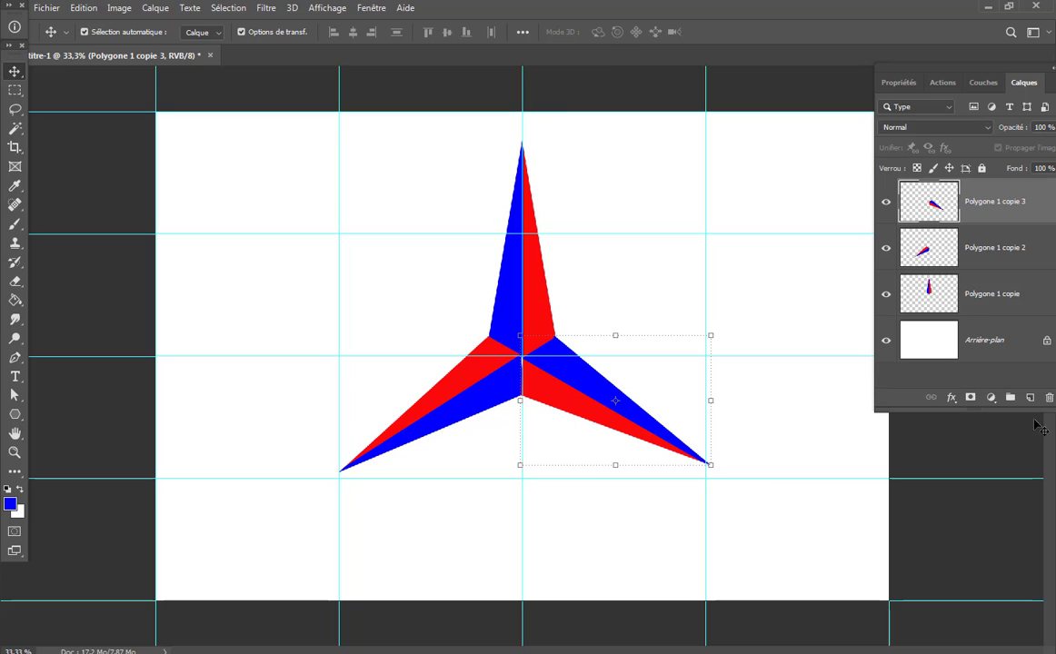
# Select the blue half of the upright arm on its own layer with the Magic Wand.
pyautogui.click(929, 291)
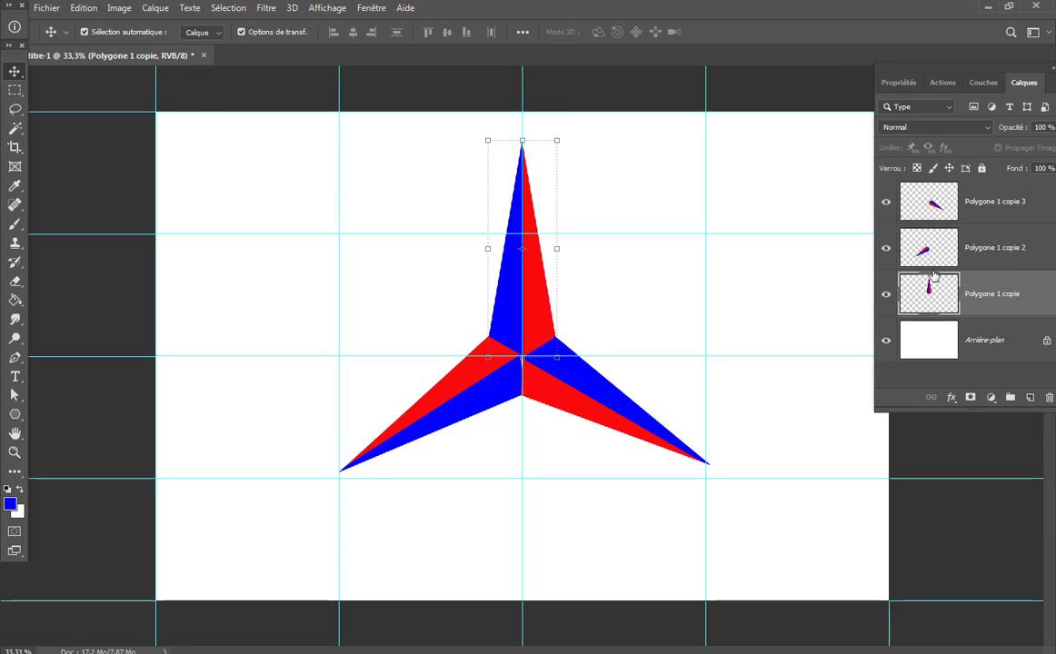
pyautogui.click(16, 131)
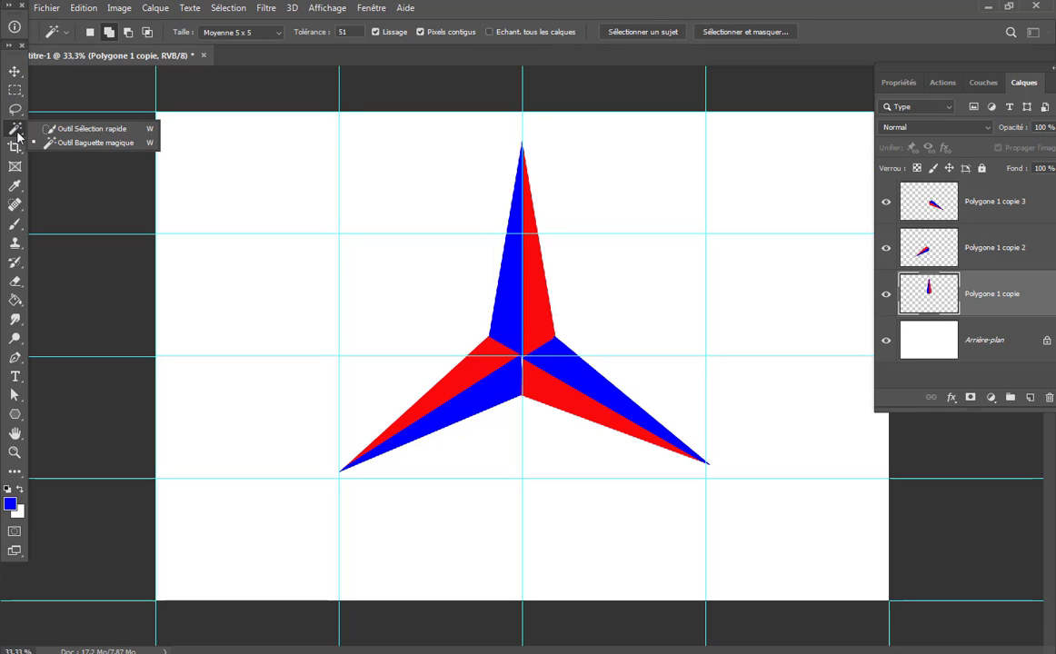
pyautogui.click(111, 144)
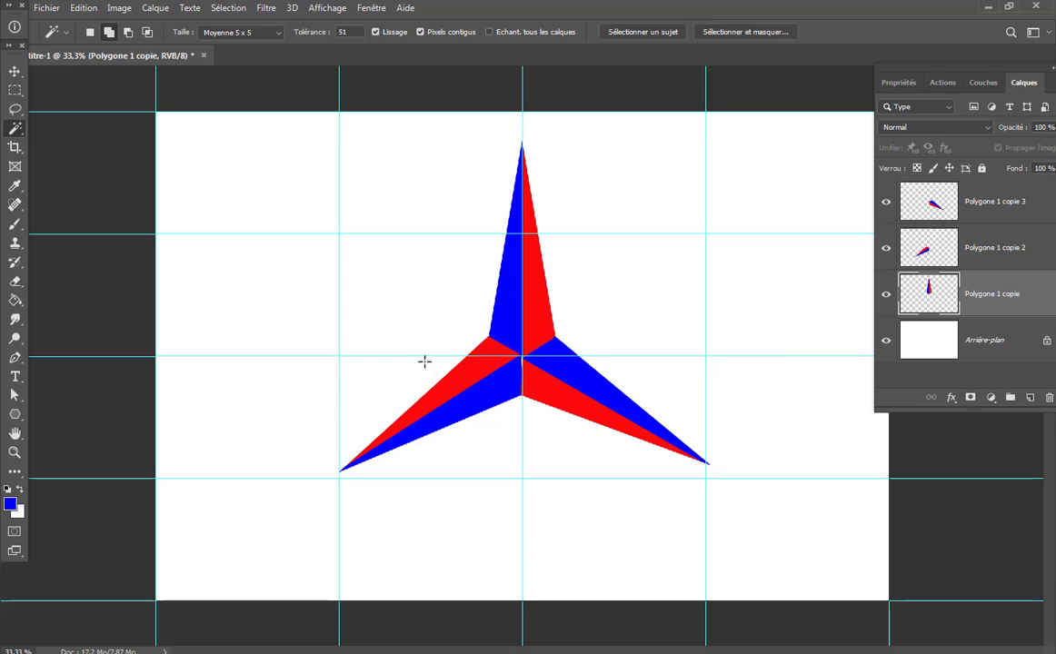
pyautogui.click(512, 292)
# Switch to the Gradient tool and set the gradient's starting colour stop to near-black.
pyautogui.click(16, 300)
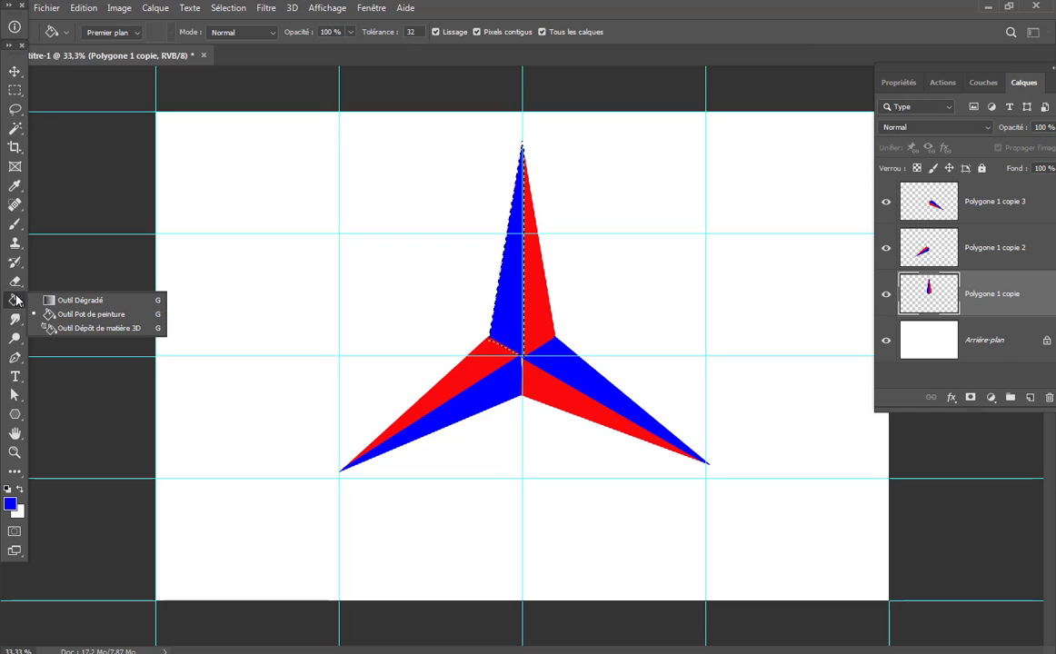
pyautogui.click(82, 300)
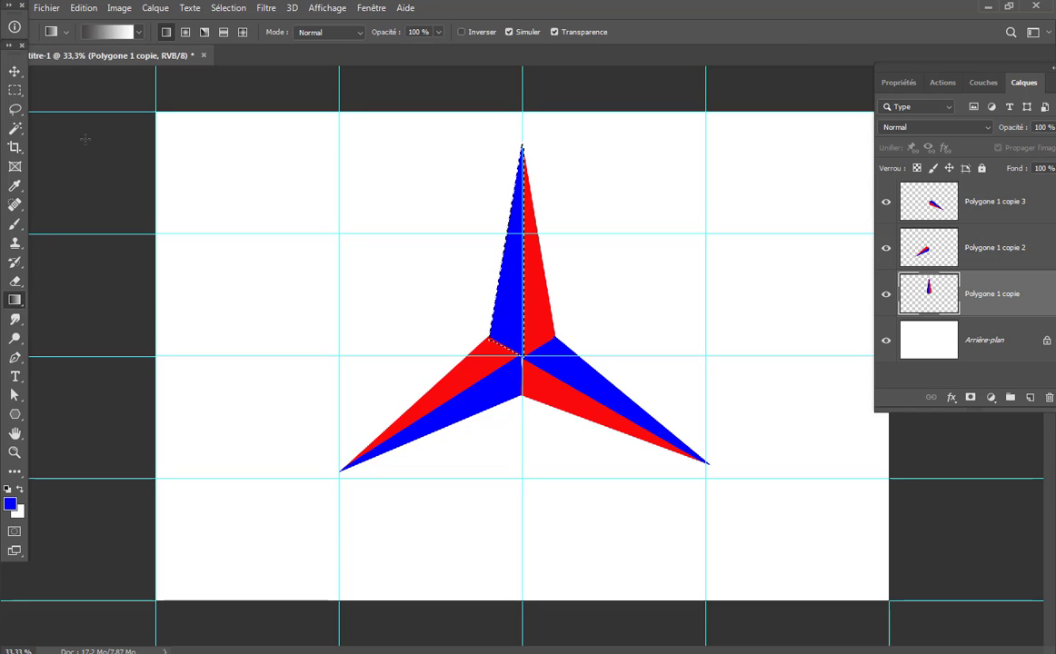
pyautogui.click(124, 35)
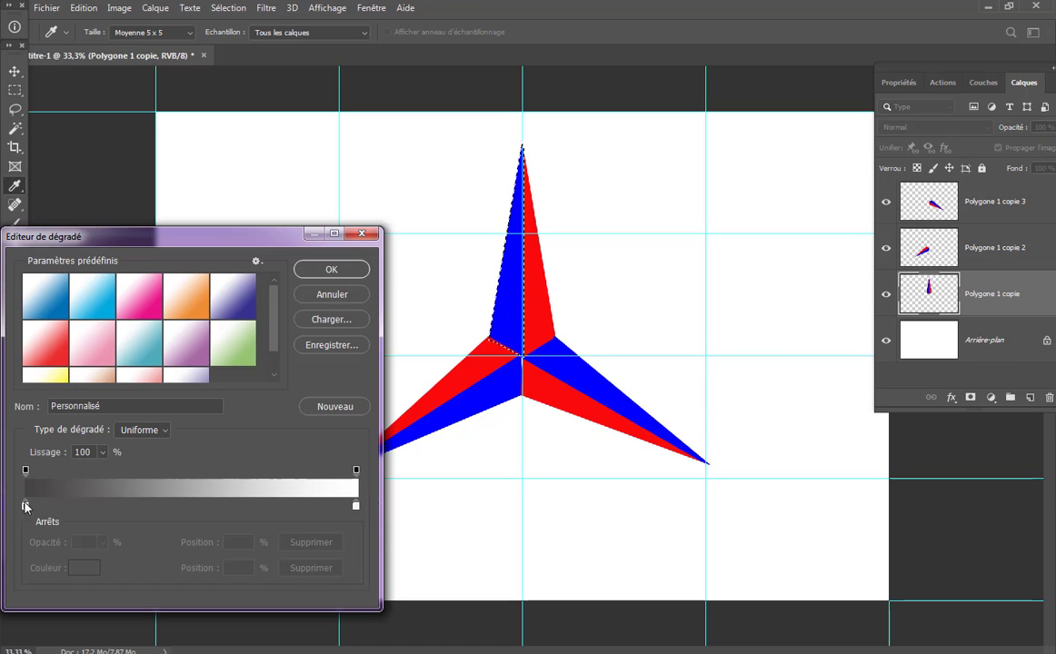
pyautogui.click(25, 506)
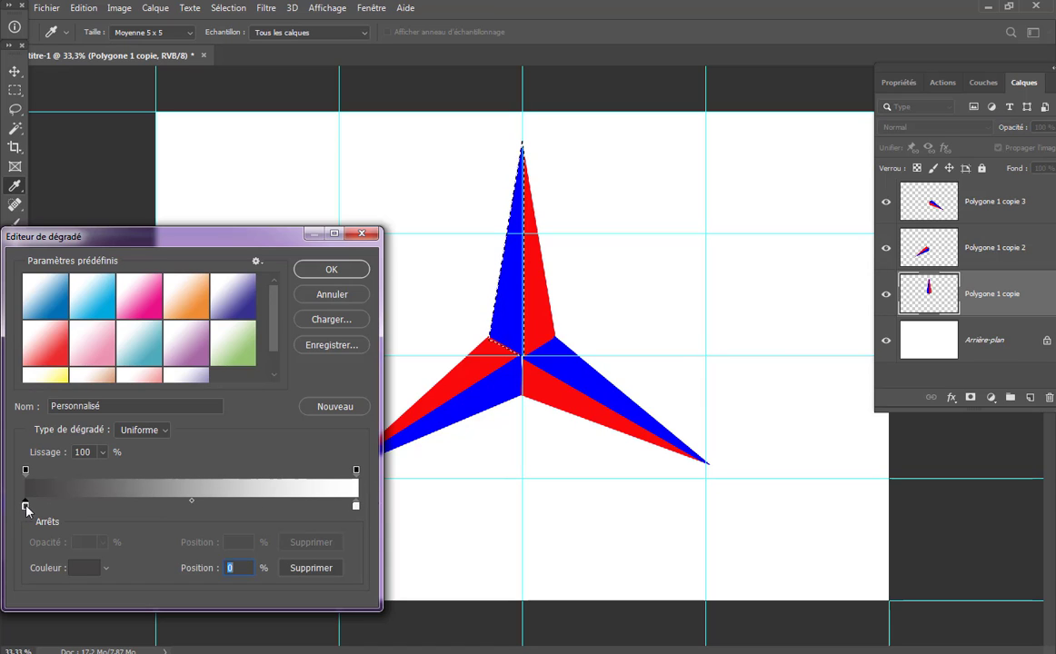
pyautogui.click(82, 568)
pyautogui.moveTo(131, 533); pyautogui.dragTo(94, 559)
pyautogui.click(431, 374)
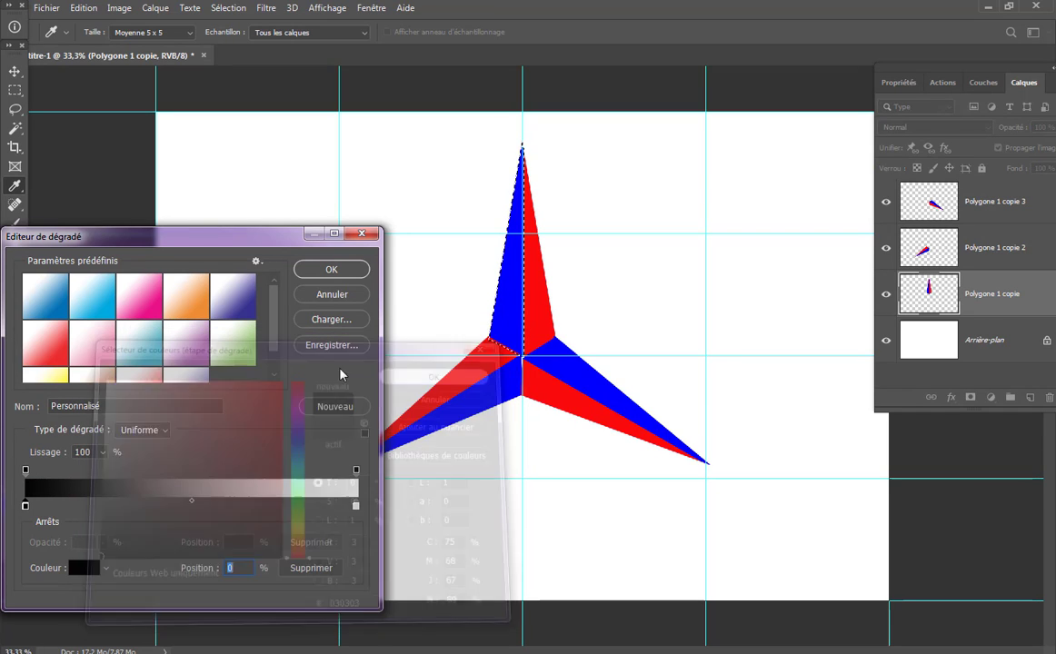
# Set the gradient's end colour stop to white ffffff and accept the edited gradient.
pyautogui.click(355, 506)
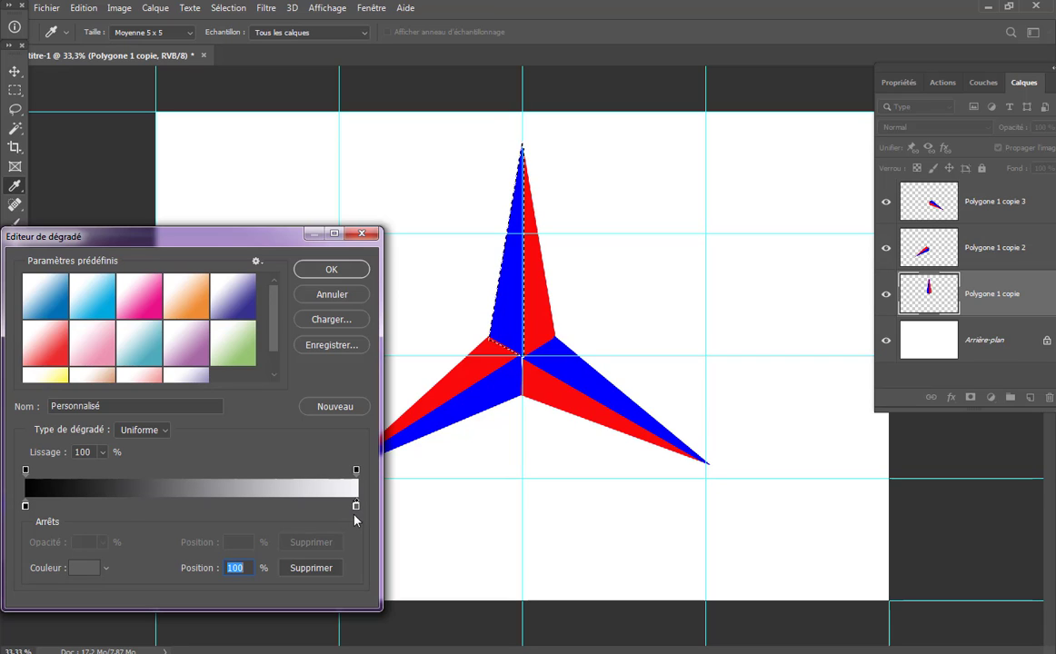
pyautogui.click(356, 508)
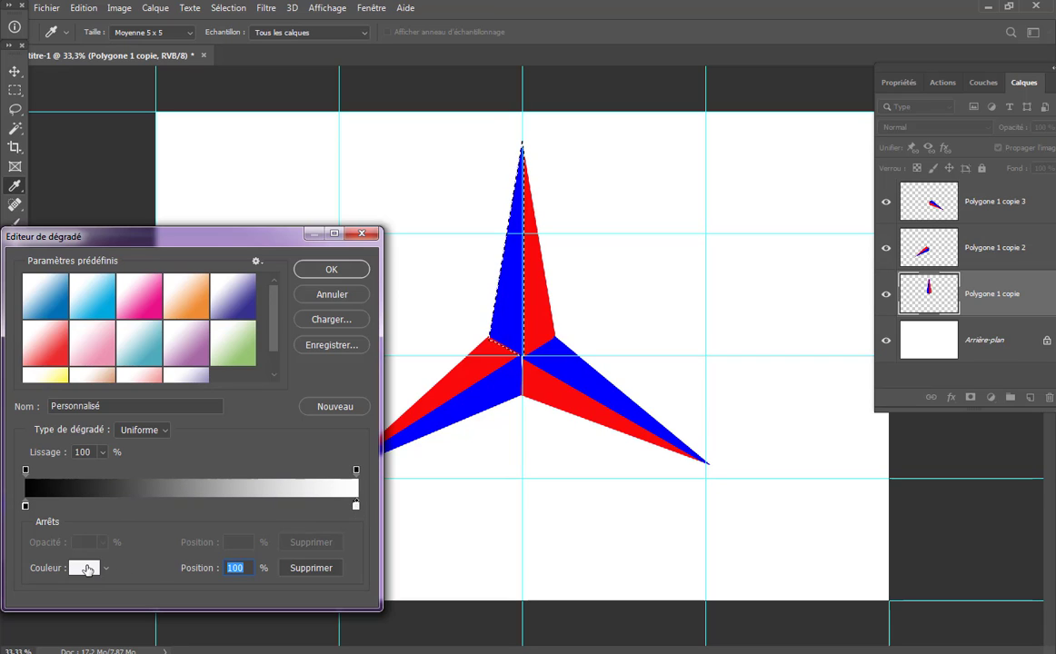
pyautogui.click(87, 569)
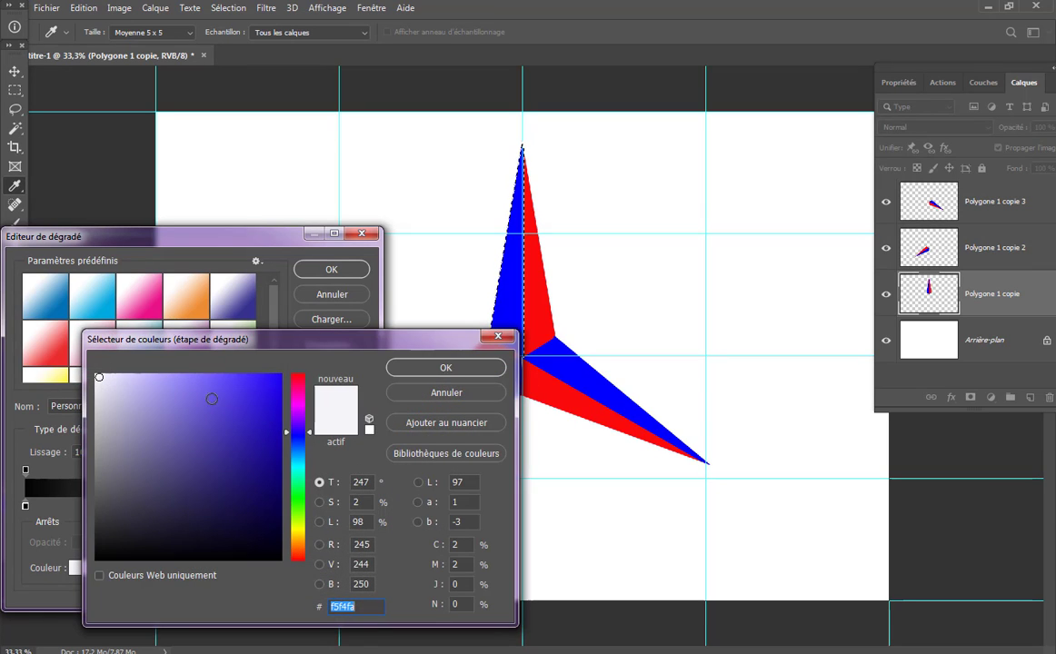
pyautogui.click(97, 375)
pyautogui.click(412, 367)
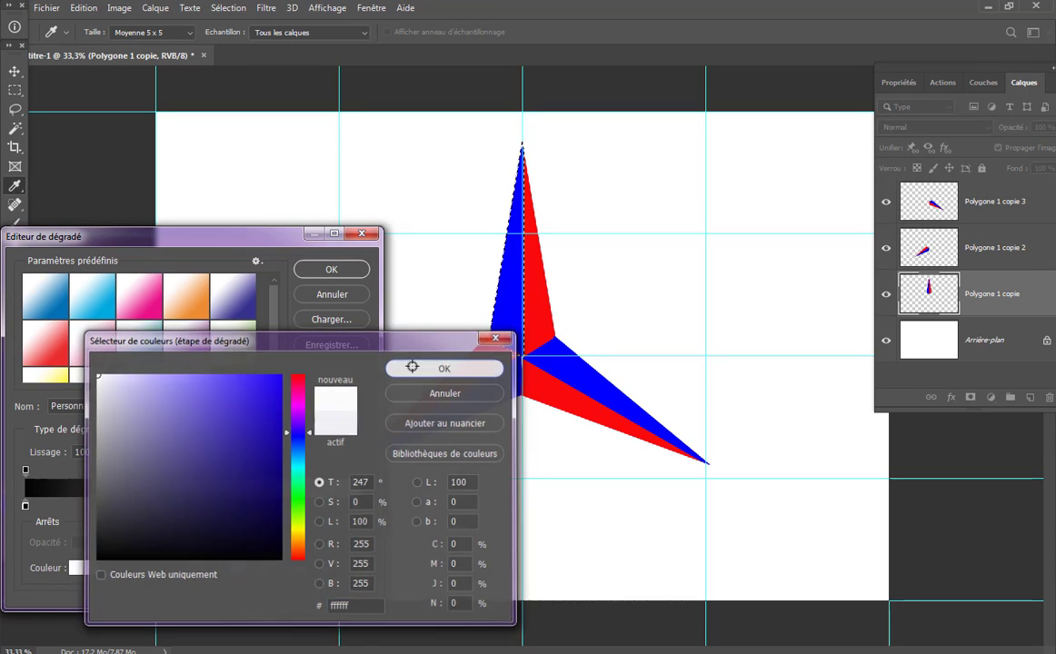
pyautogui.click(339, 271)
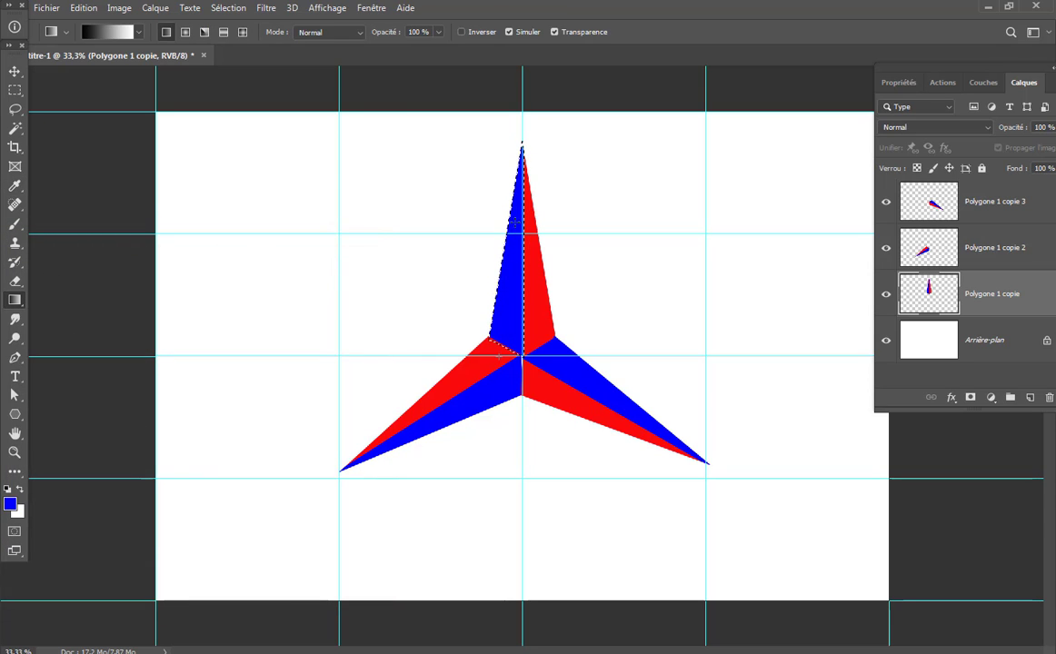
# Fill the upright arm's selected blue half with a radial gradient, black at the blunt end to white at the tip, and deselect.
pyautogui.moveTo(500, 343); pyautogui.dragTo(521, 146)
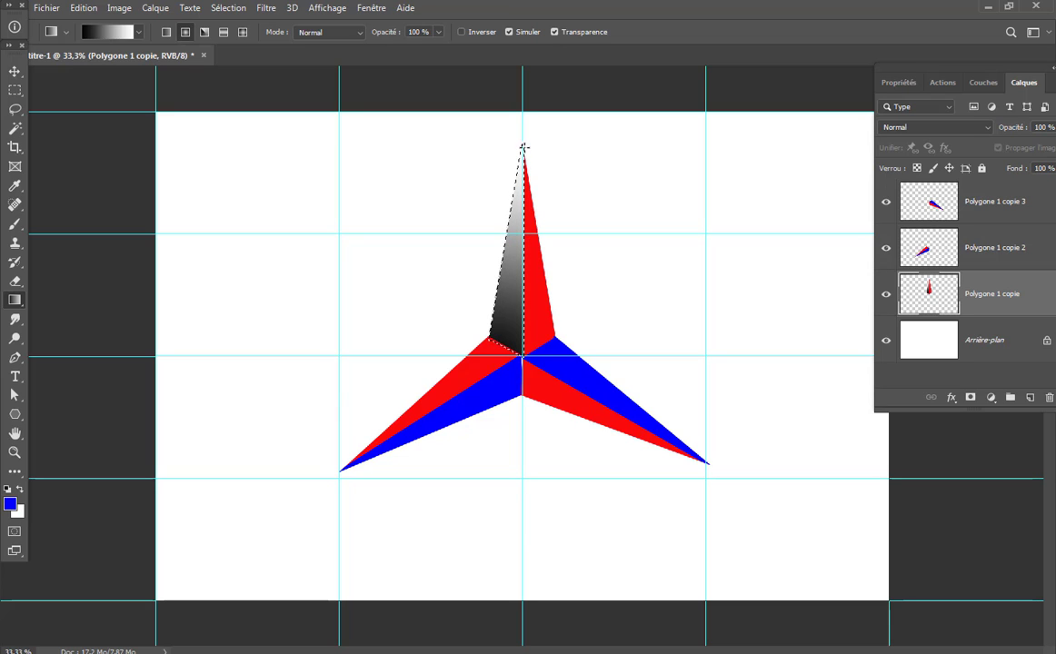
pyautogui.click(233, 11)
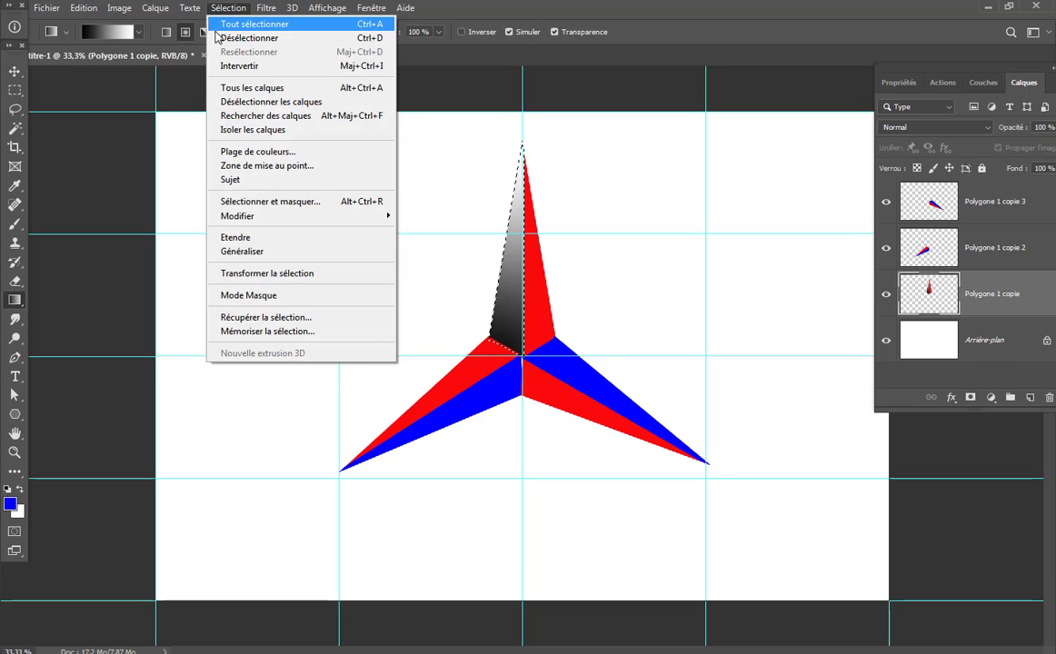
pyautogui.click(294, 39)
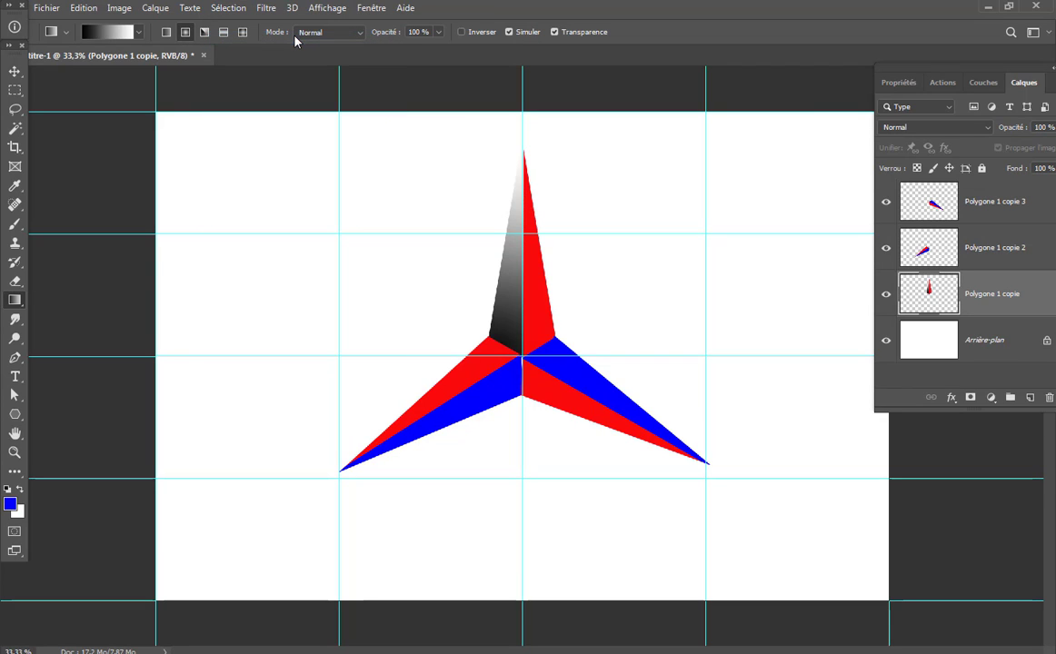
# Select the upright arm's red half, fill it with the radial gradient from black at the tip to white at the centre, and deselect.
pyautogui.click(14, 128)
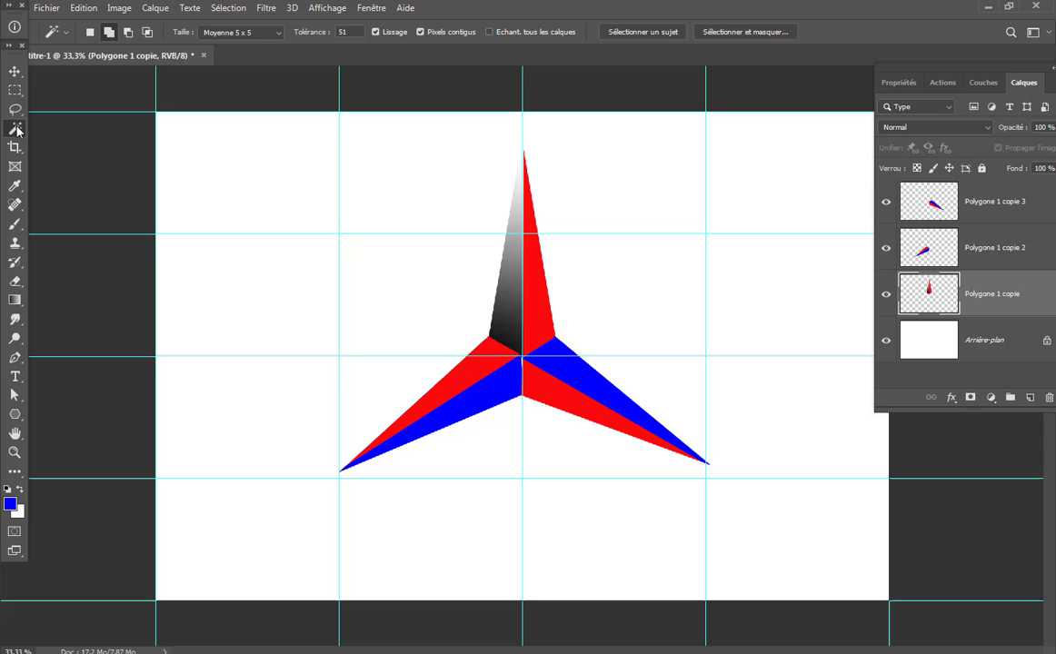
pyautogui.click(537, 306)
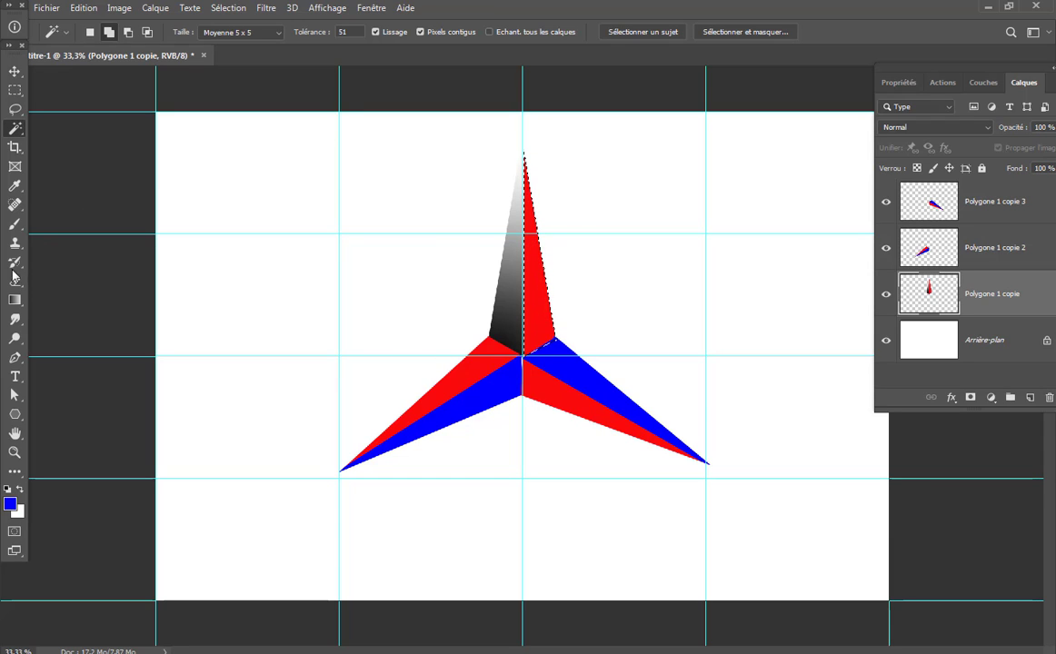
pyautogui.click(14, 300)
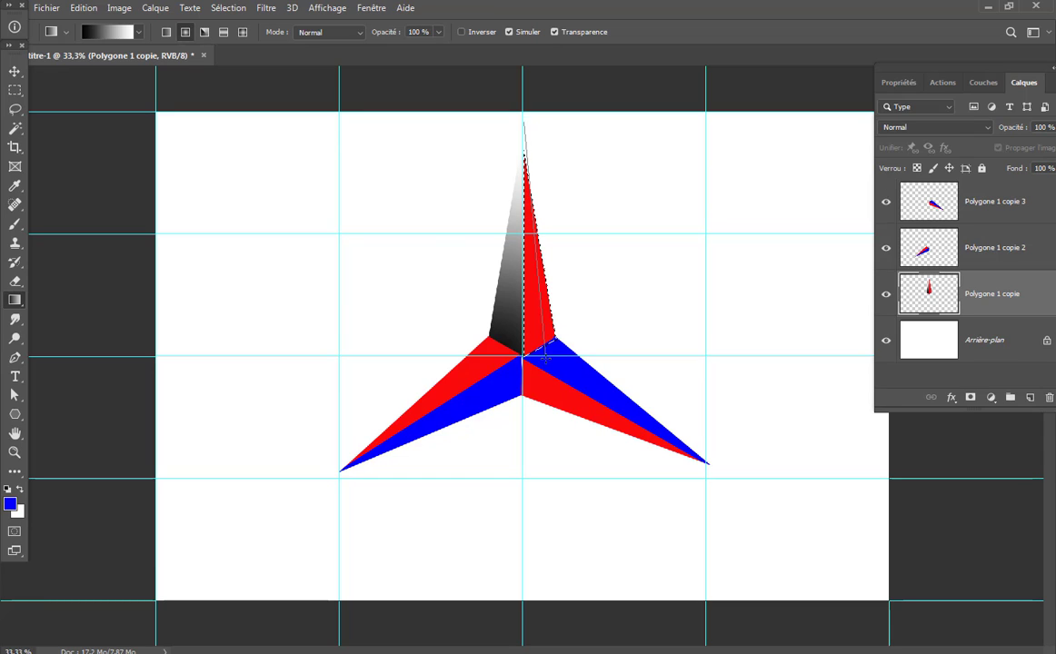
pyautogui.moveTo(523, 121); pyautogui.dragTo(544, 354)
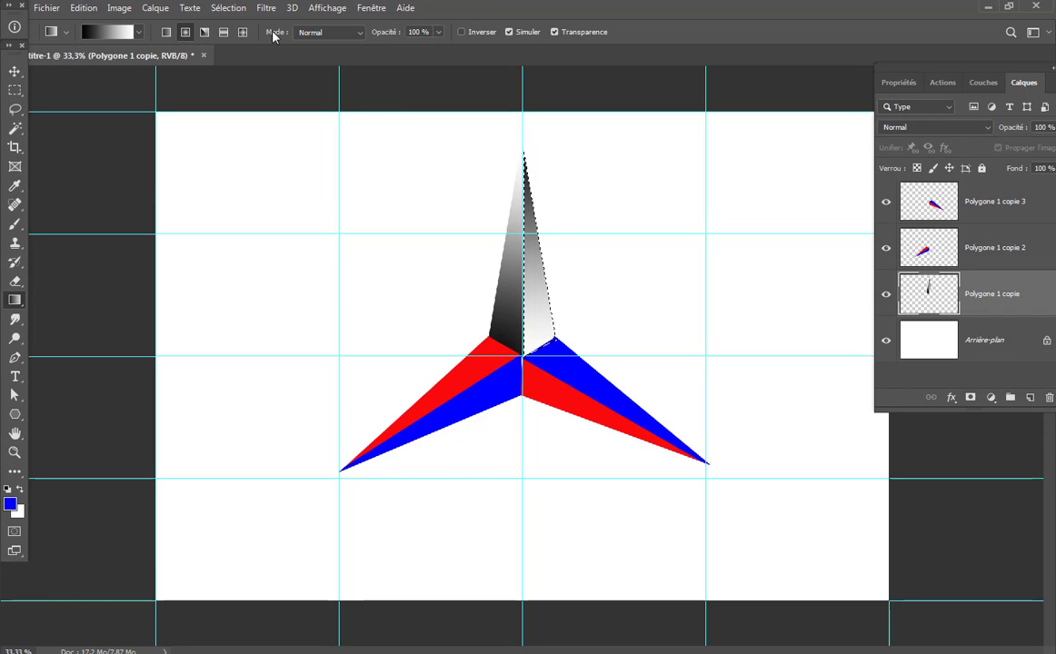
pyautogui.click(228, 7)
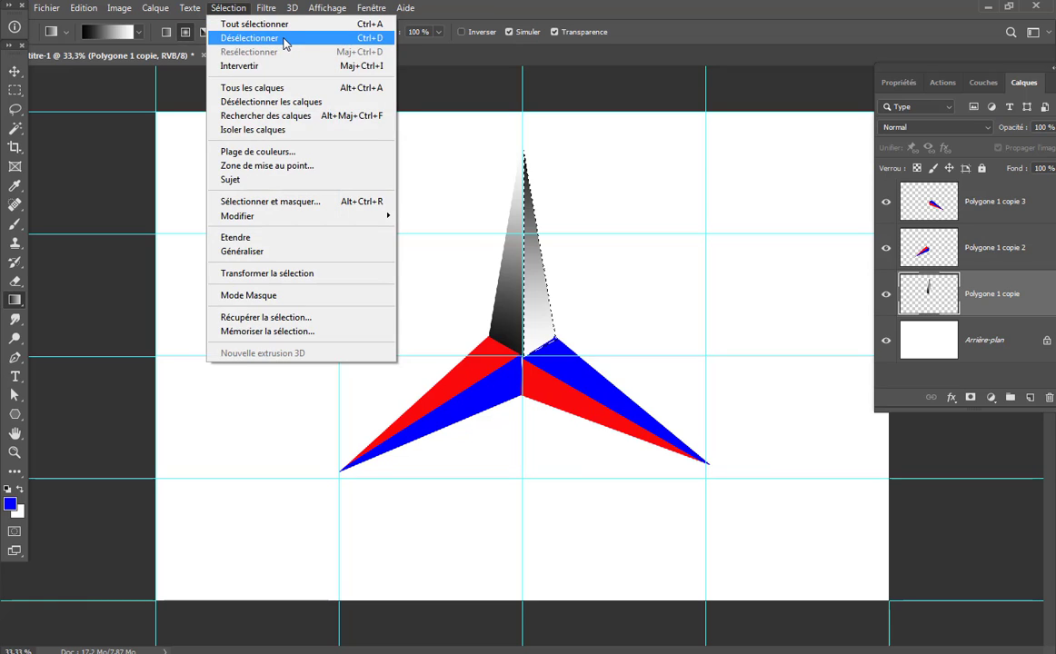
pyautogui.click(285, 39)
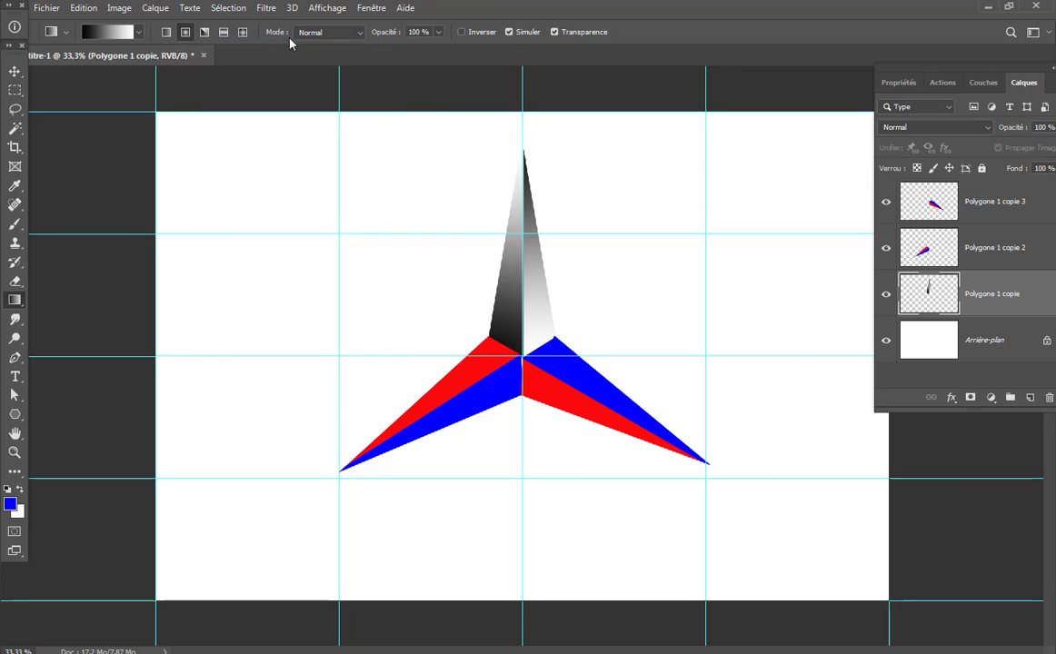
# Select the blue half of the lower-left arm on its own layer with the Magic Wand.
pyautogui.click(916, 246)
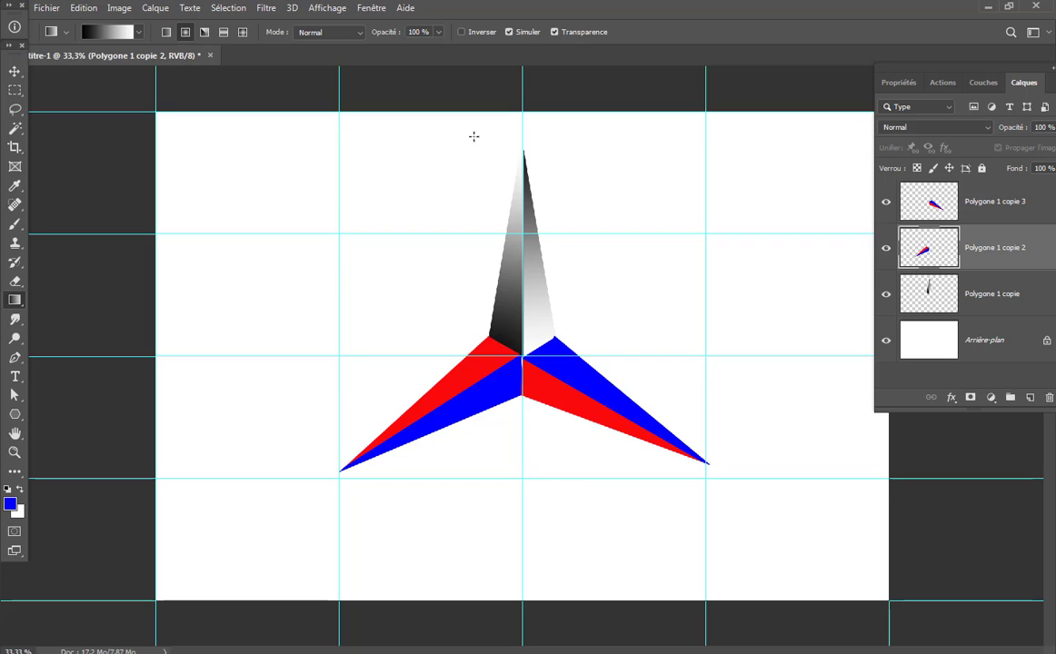
pyautogui.click(14, 128)
pyautogui.click(489, 392)
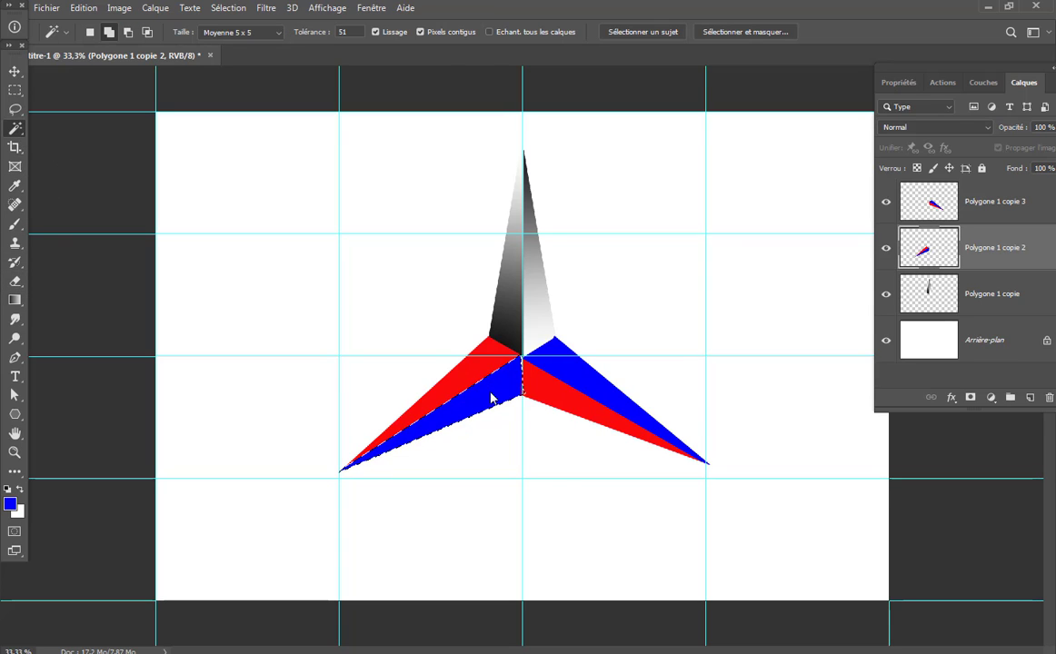
# Fill the lower-left arm's selected blue half with the radial gradient, black at the centre to white at the tip, and deselect.
pyautogui.press('g')
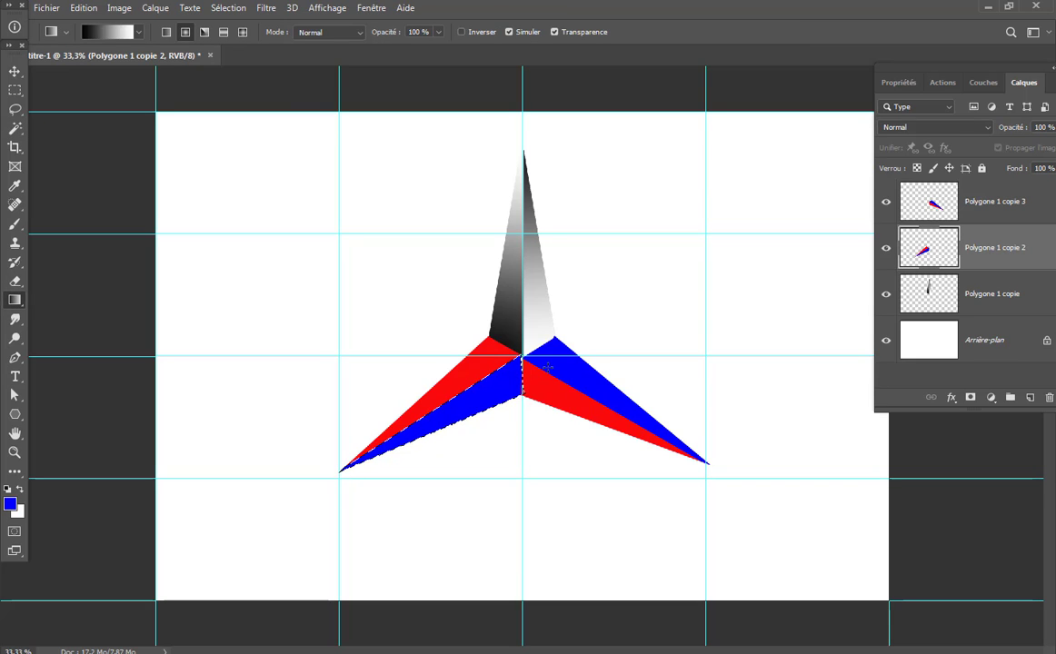
pyautogui.moveTo(333, 472); pyautogui.dragTo(320, 478)
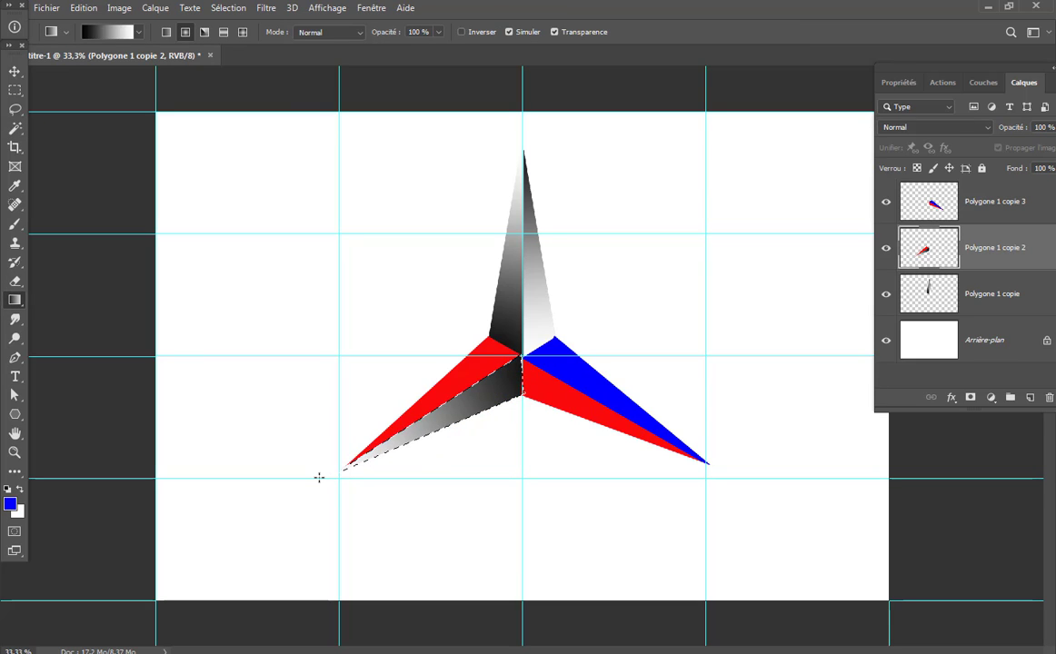
pyautogui.click(229, 8)
pyautogui.click(267, 40)
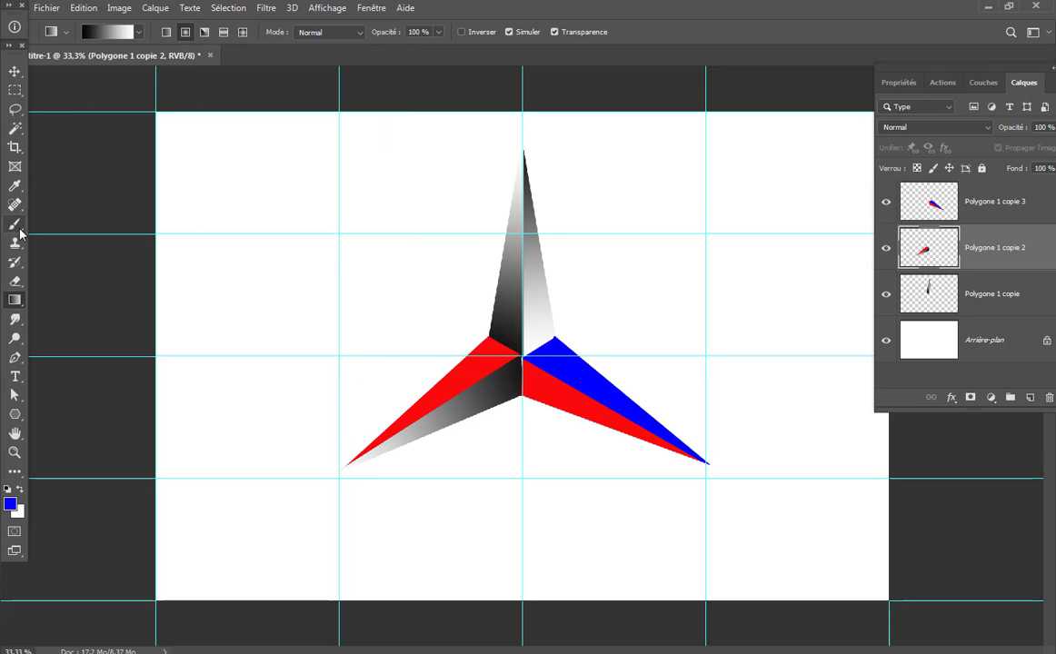
# Select the lower-left arm's red half, fill it with the radial gradient from black at the tip to white at the centre, and deselect.
pyautogui.click(16, 131)
pyautogui.click(470, 376)
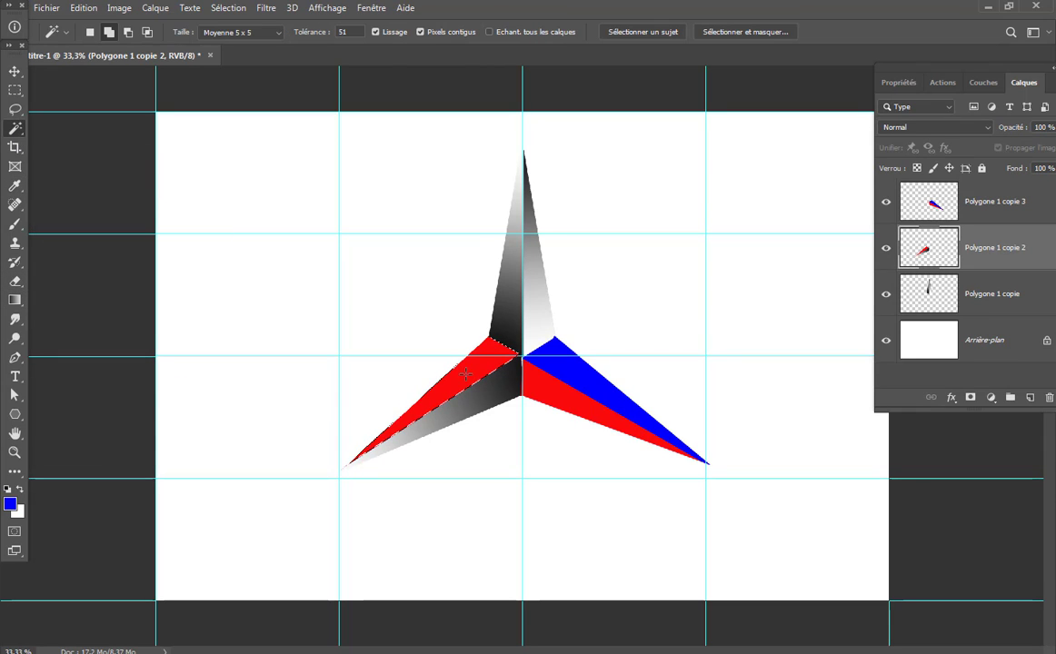
pyautogui.click(15, 301)
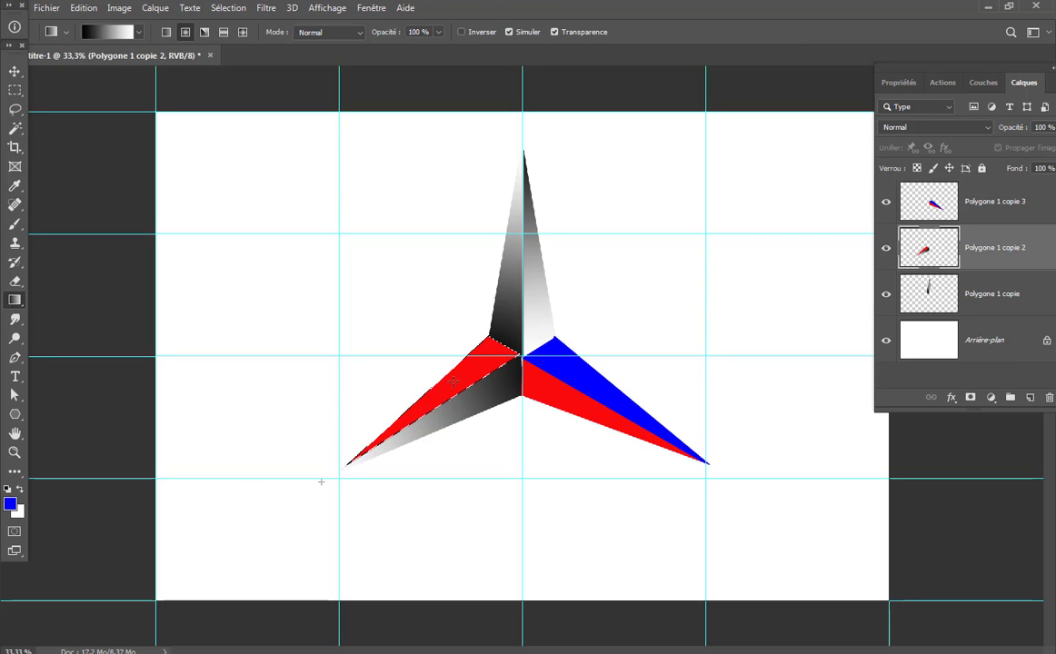
pyautogui.moveTo(512, 335); pyautogui.dragTo(515, 334)
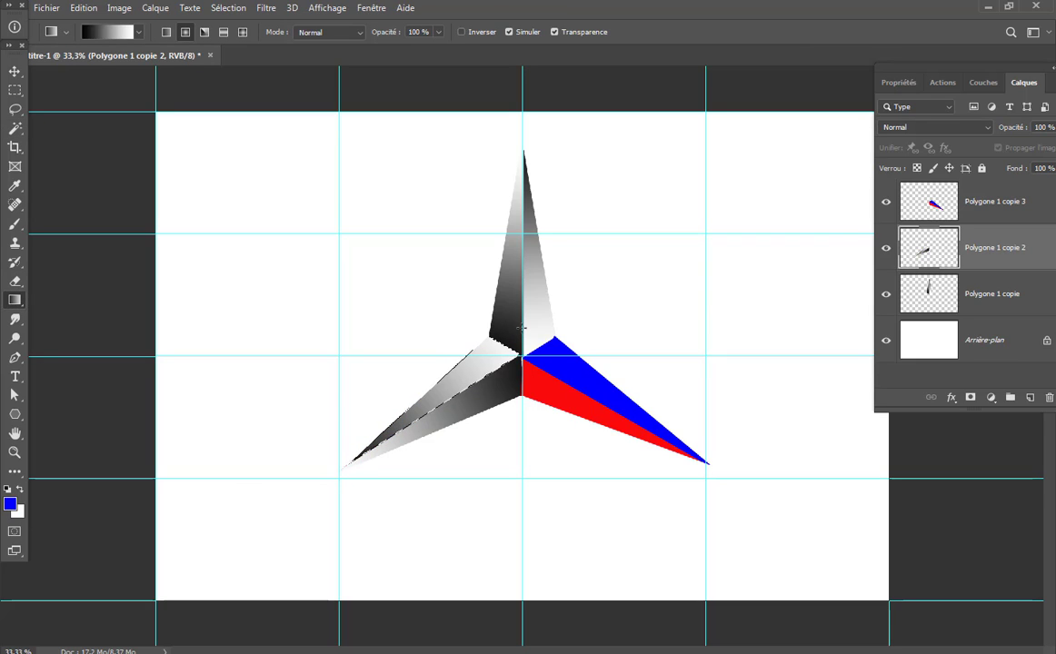
pyautogui.click(228, 8)
pyautogui.click(229, 38)
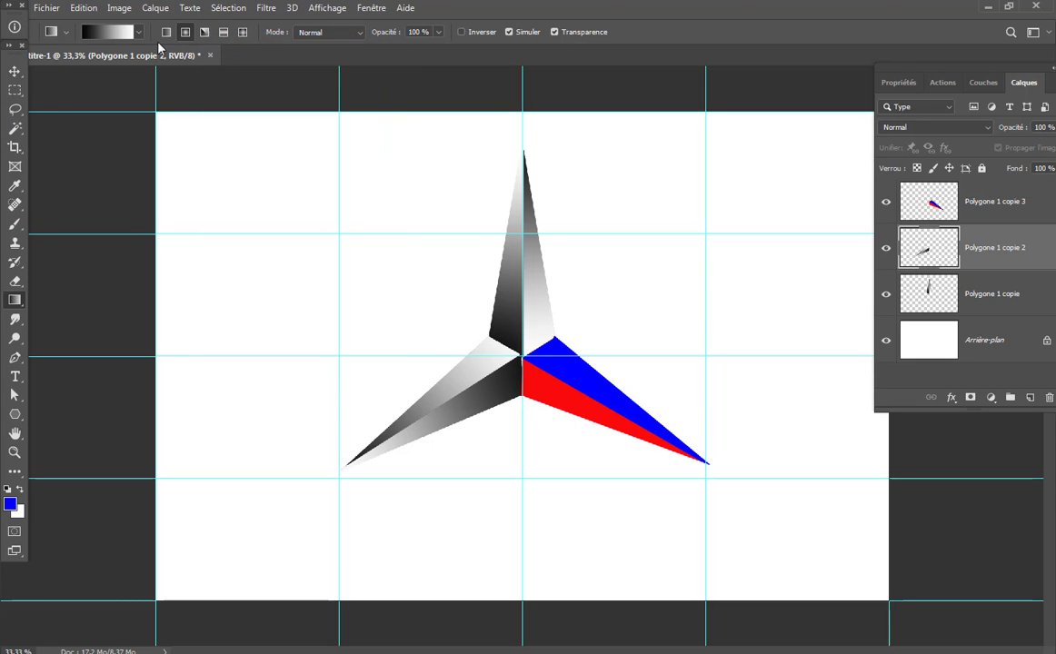
# On the lower-right arm's layer, select the blue half, fill it with the radial gradient from black at the centre to white at the tip, and deselect.
pyautogui.click(924, 209)
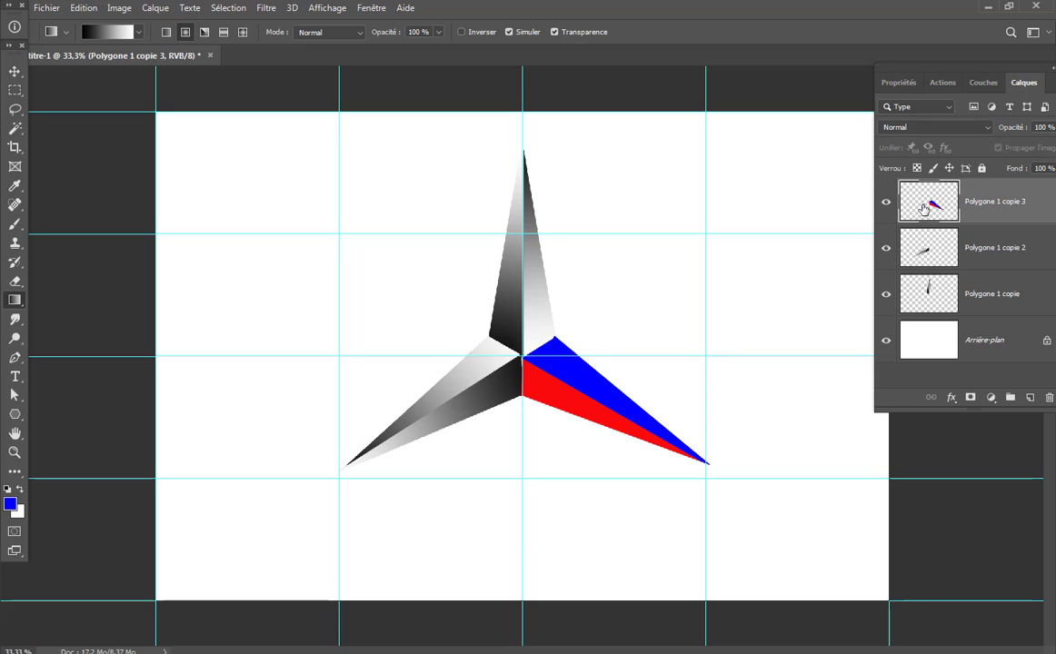
pyautogui.click(15, 128)
pyautogui.click(563, 367)
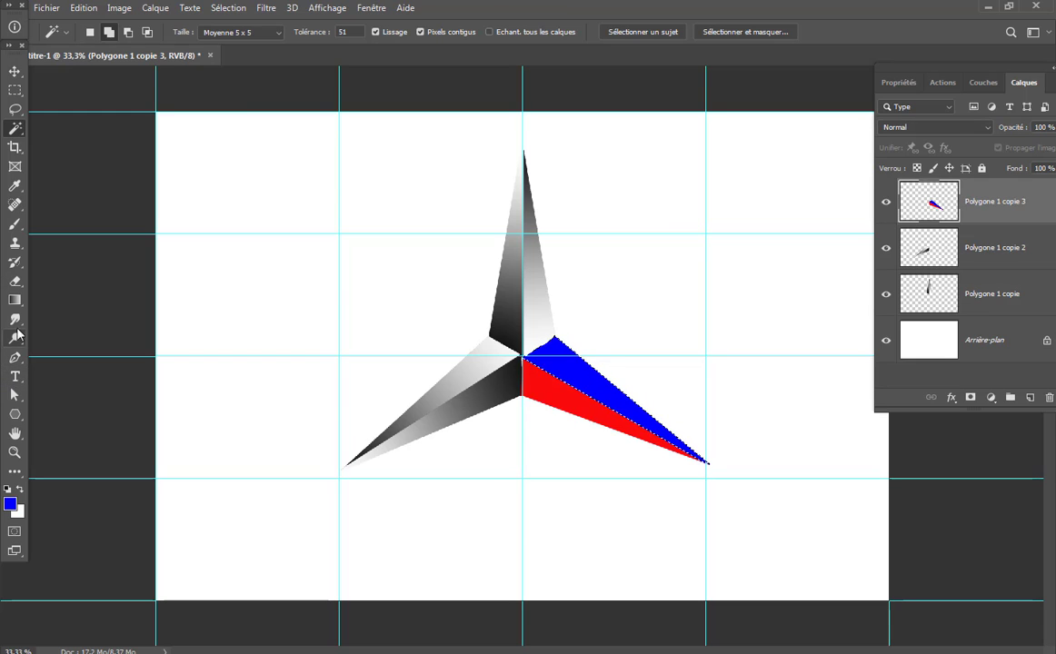
pyautogui.click(14, 300)
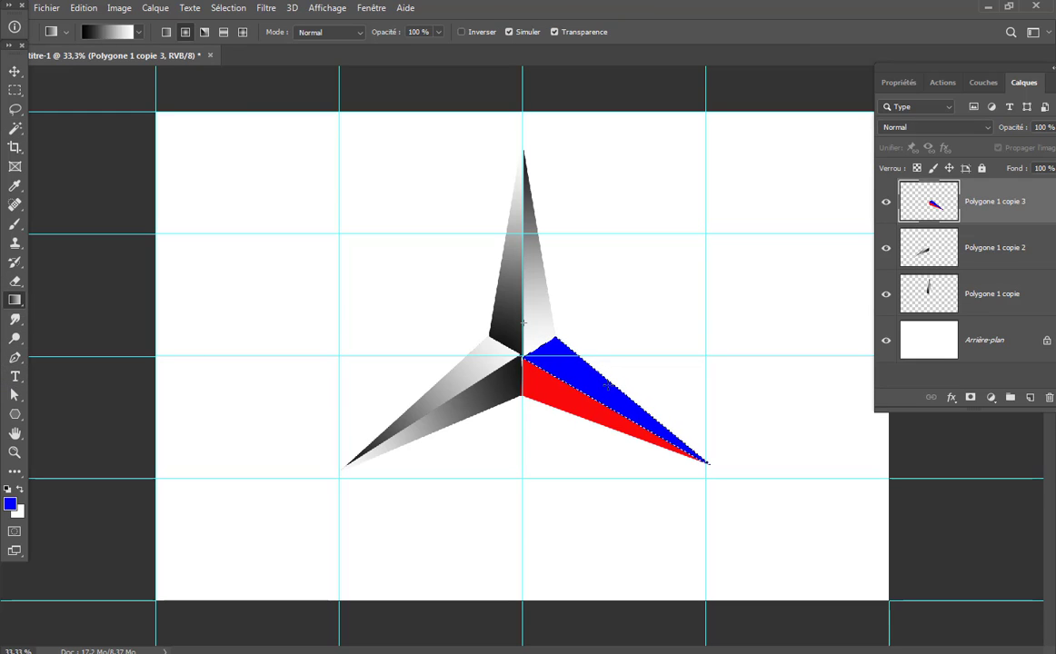
pyautogui.moveTo(710, 448); pyautogui.dragTo(725, 473)
pyautogui.moveTo(728, 485); pyautogui.dragTo(728, 485)
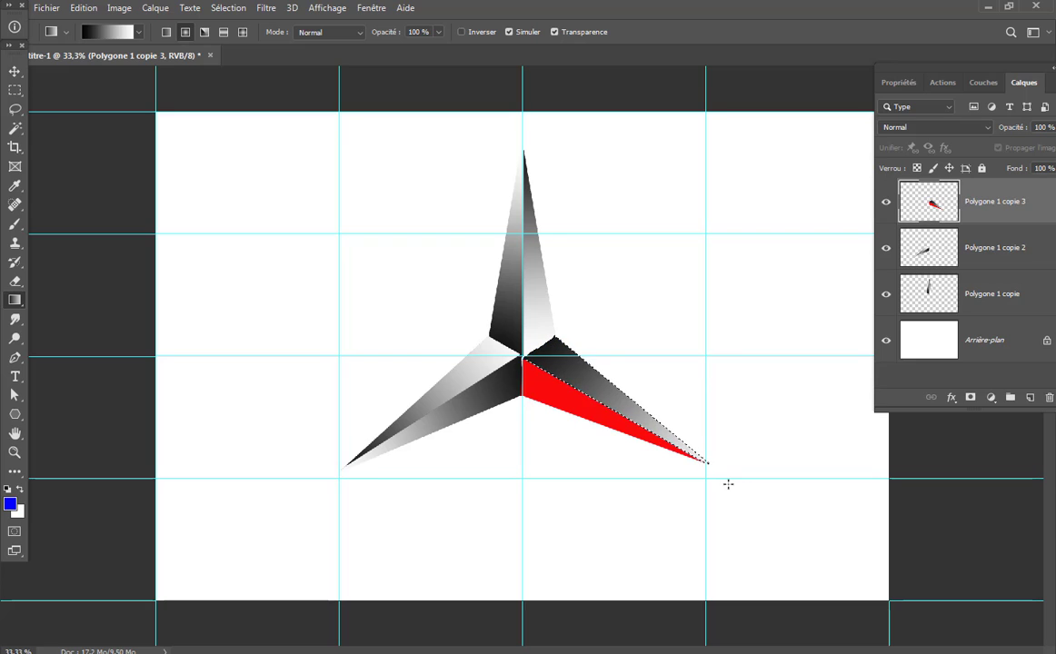
pyautogui.click(229, 8)
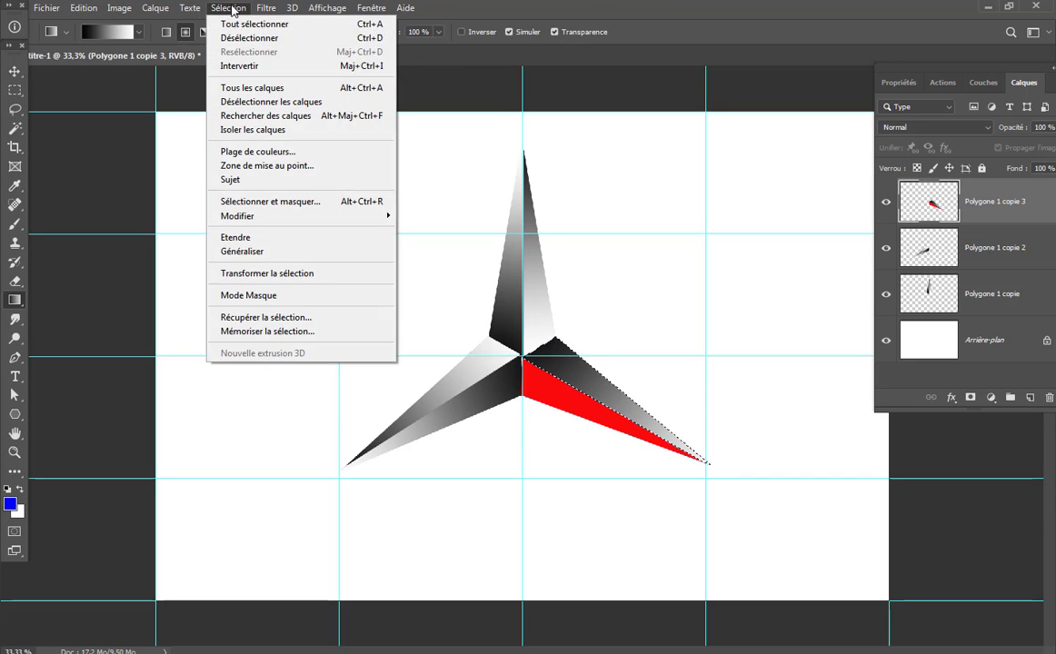
pyautogui.click(260, 39)
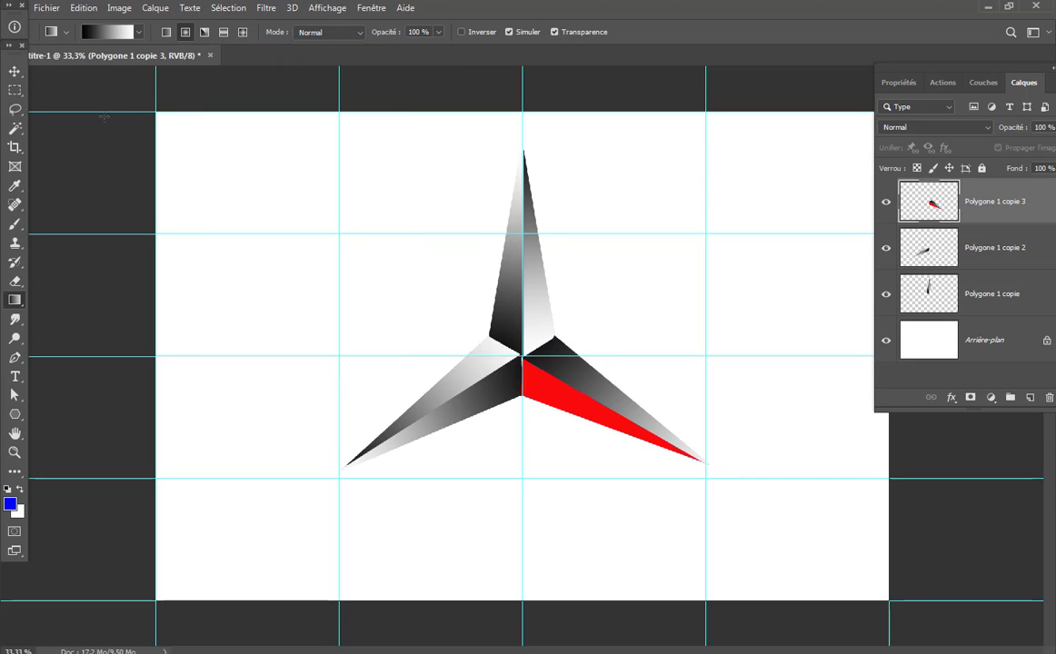
# Select the lower-right arm's red half, fill it with the radial gradient from black at the tip to white at the centre, and deselect.
pyautogui.click(16, 130)
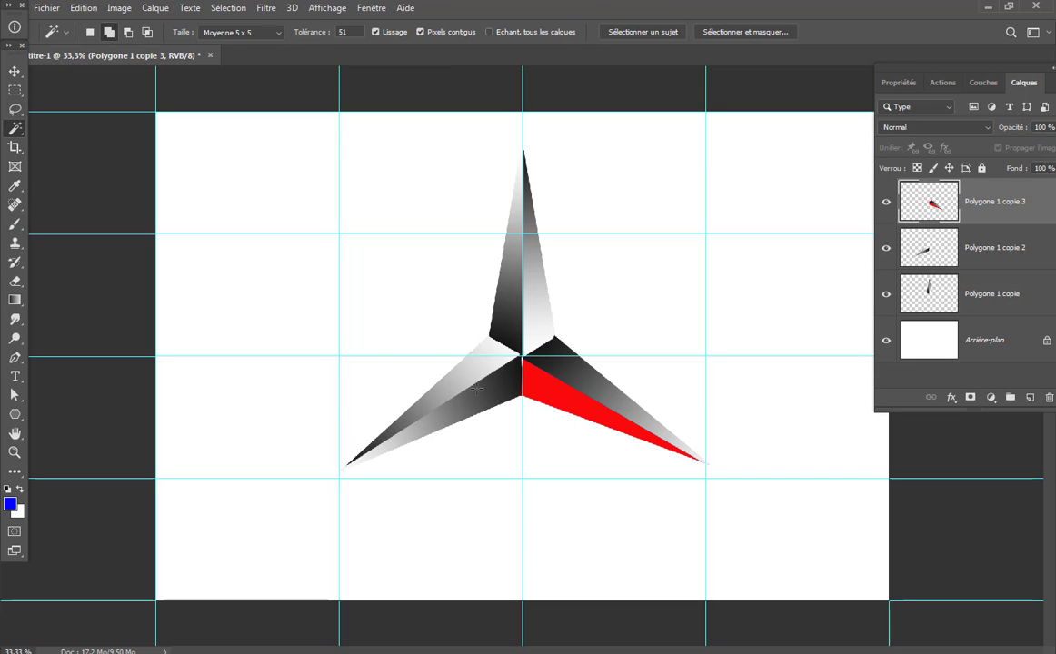
pyautogui.click(563, 393)
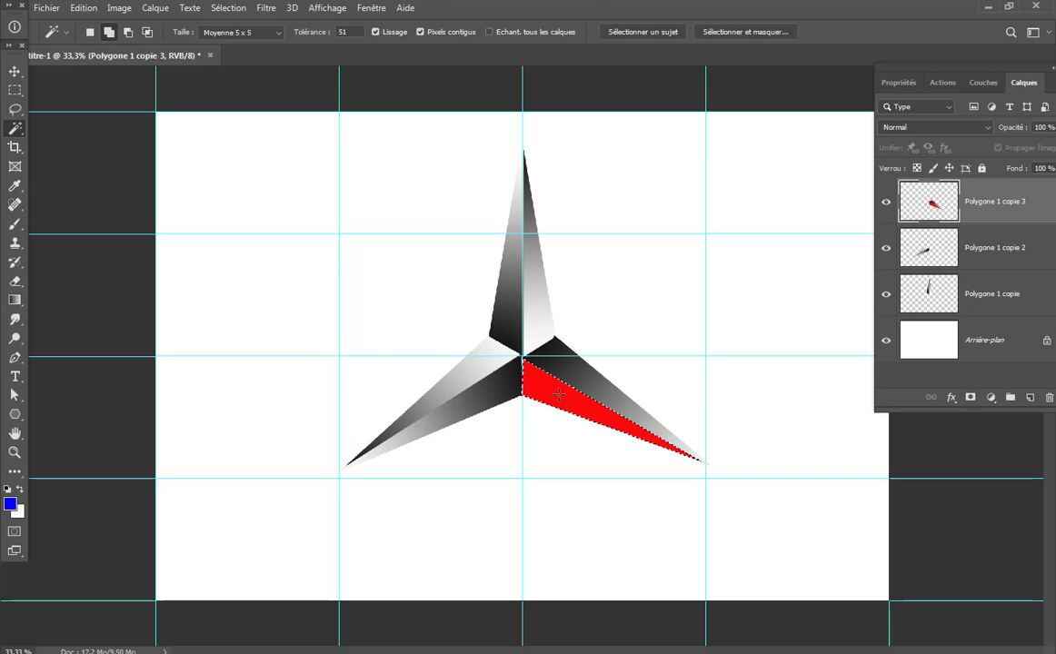
pyautogui.click(16, 300)
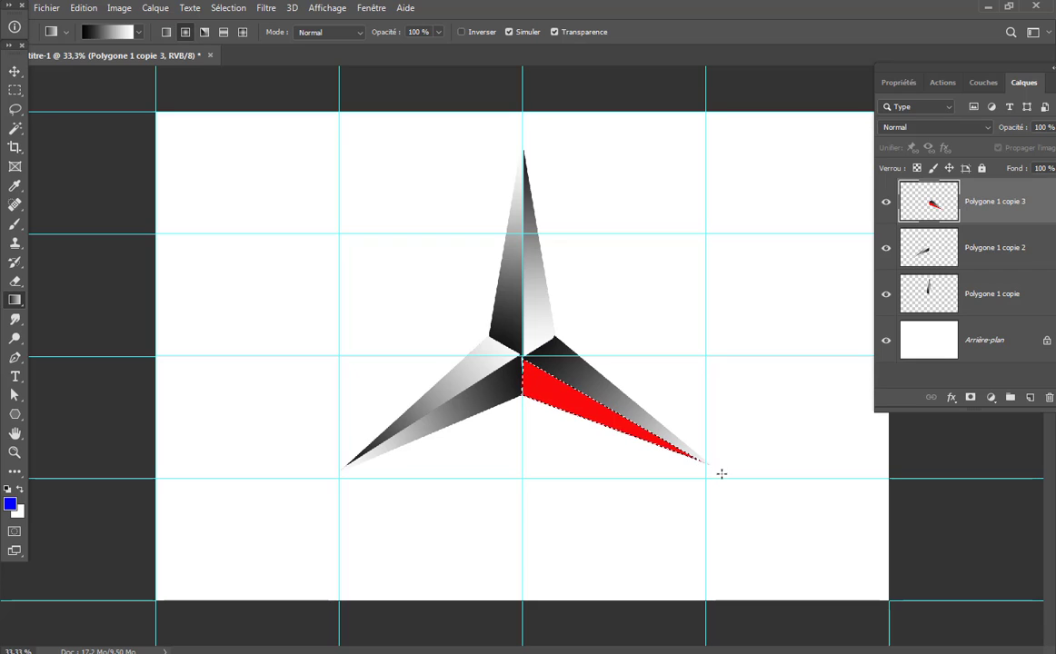
pyautogui.moveTo(721, 473); pyautogui.dragTo(495, 359)
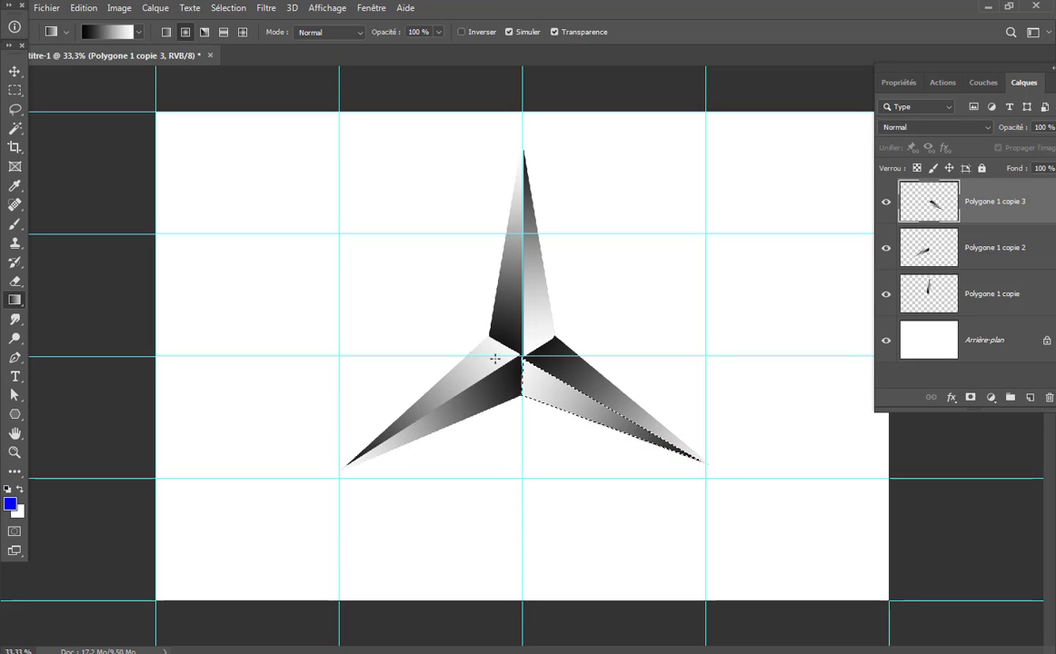
pyautogui.click(228, 9)
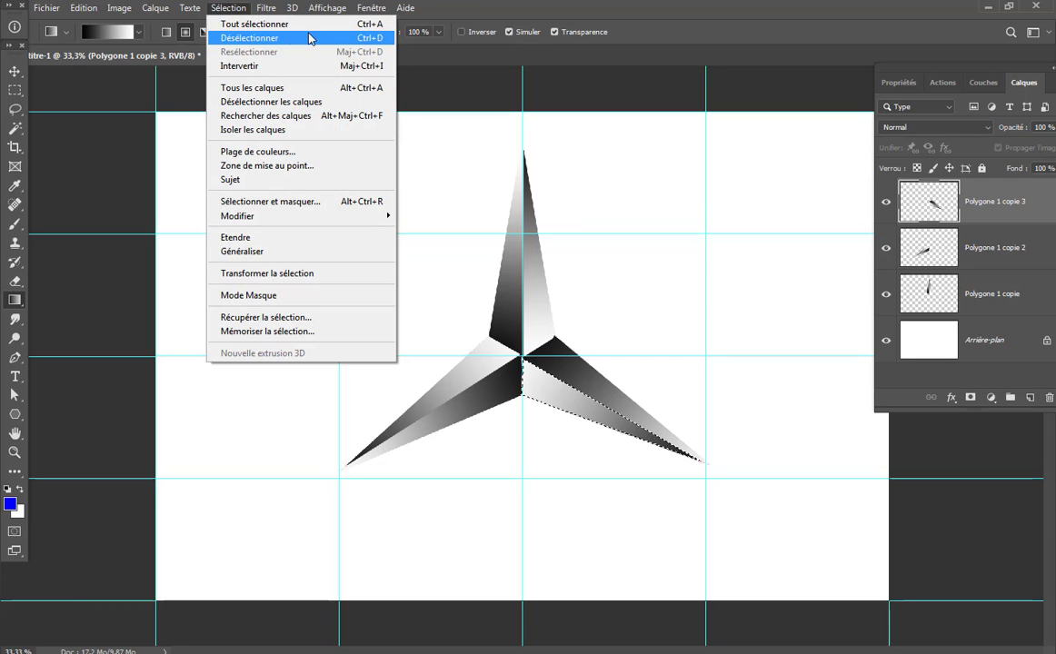
pyautogui.click(279, 38)
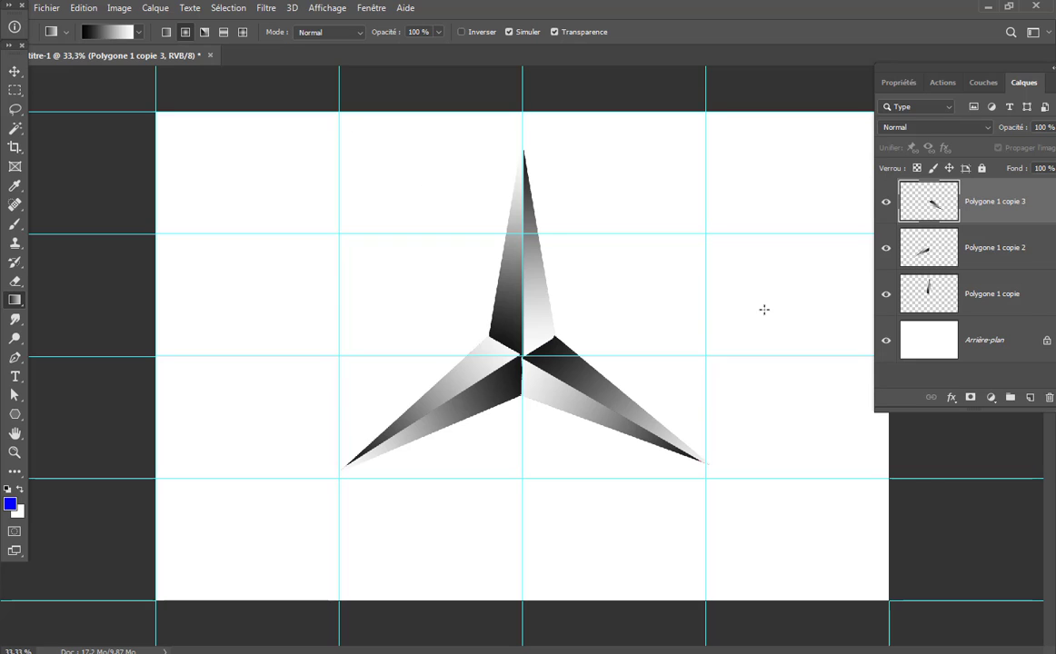
# Merge the three arm layers, Polygone 1 copie, copie 2 and copie 3, into a single layer.
pyautogui.click(1029, 296)
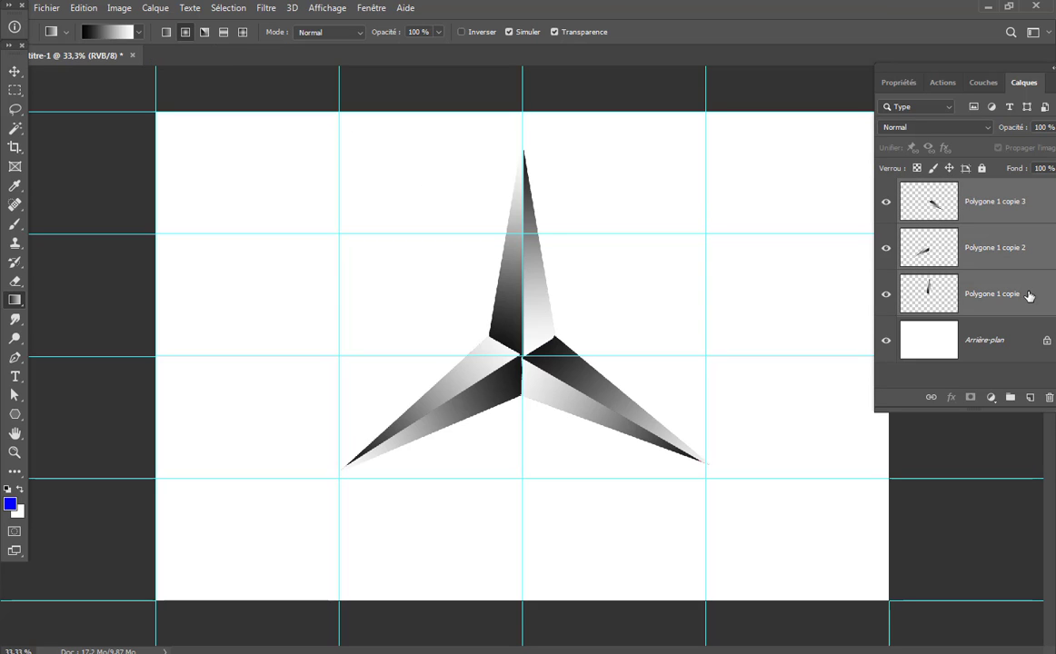
pyautogui.rightClick(1028, 295)
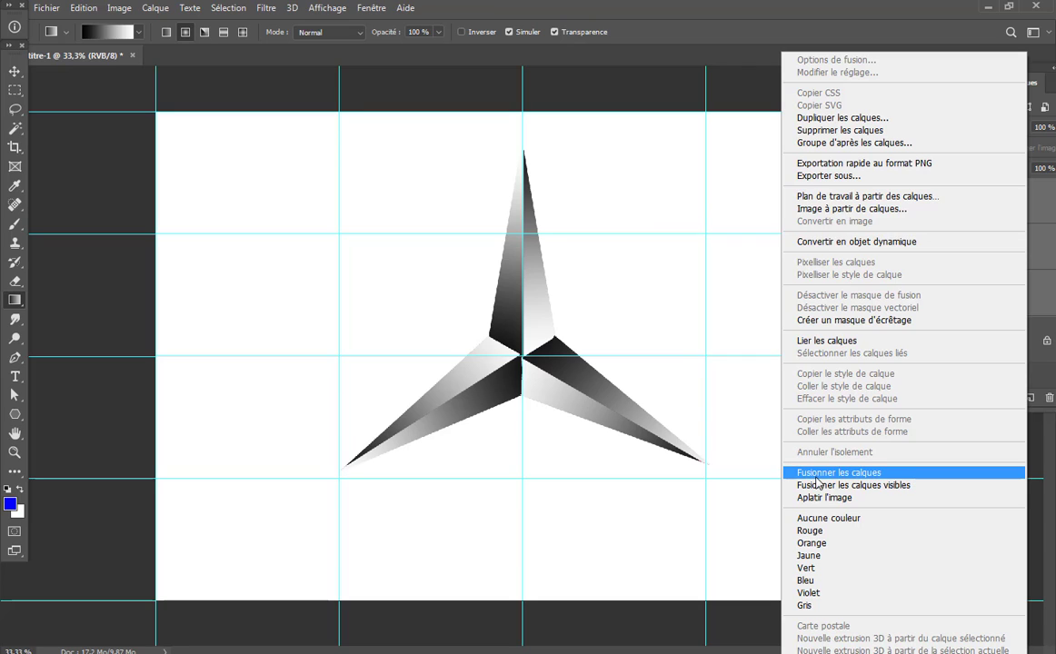
pyautogui.click(866, 473)
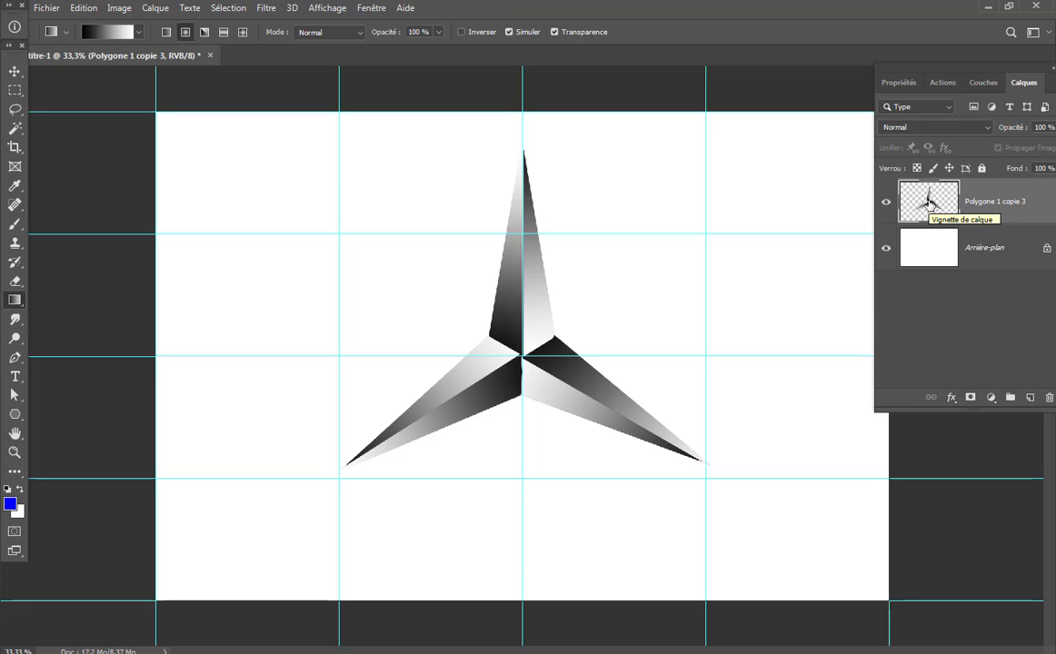
# Draw an ellipse shape about 1800 by 1693 px centred on the star, with a linear black-to-white gradient fill.
pyautogui.click(16, 414)
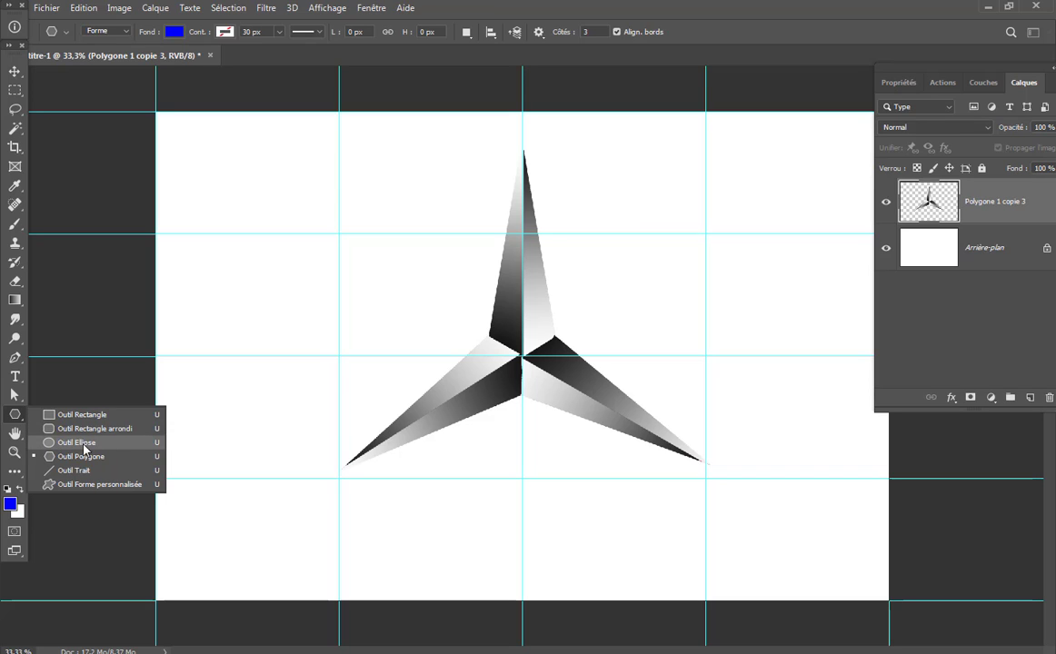
pyautogui.click(86, 444)
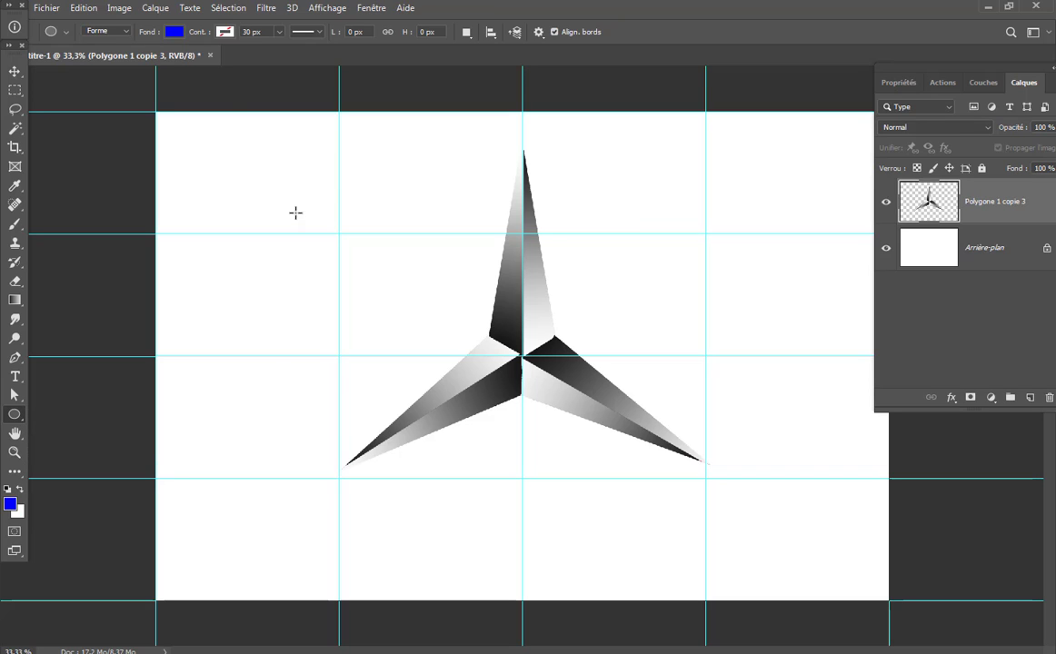
pyautogui.click(183, 33)
pyautogui.click(148, 61)
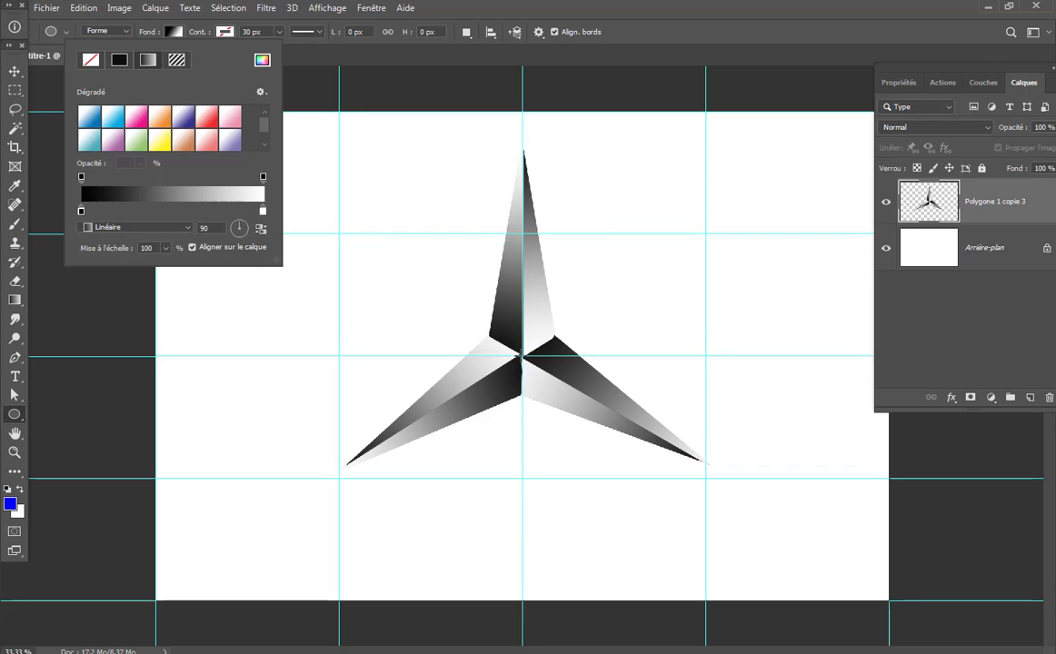
pyautogui.click(523, 356)
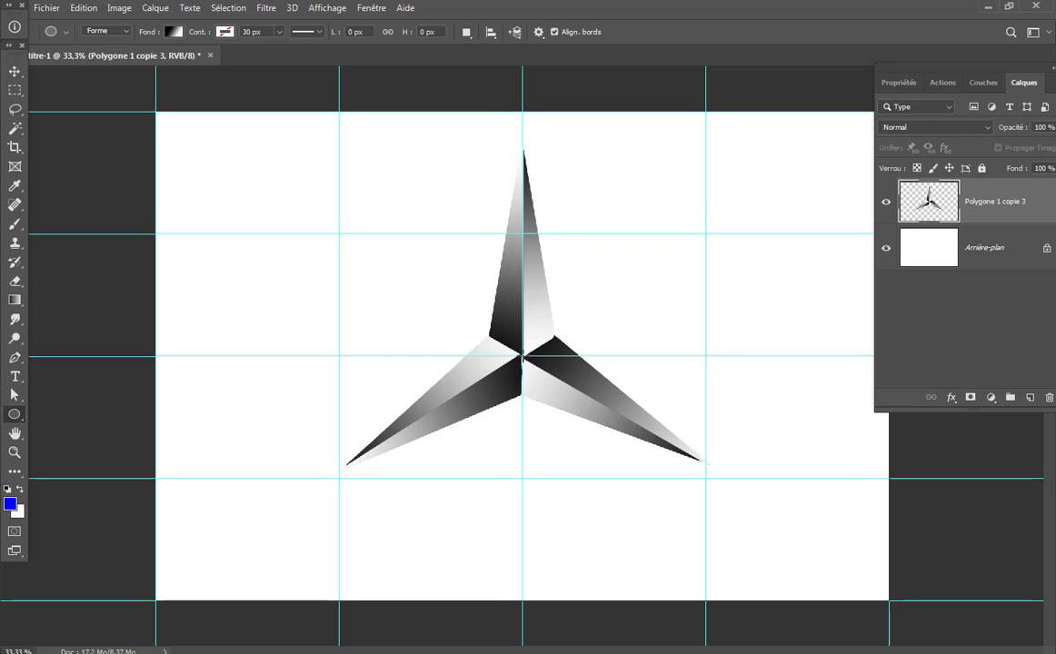
pyautogui.moveTo(522, 356)
pyautogui.mouseDown()
pyautogui.moveTo(699, 556)
pyautogui.moveTo(746, 573)
pyautogui.moveTo(742, 561)
pyautogui.mouseUp()
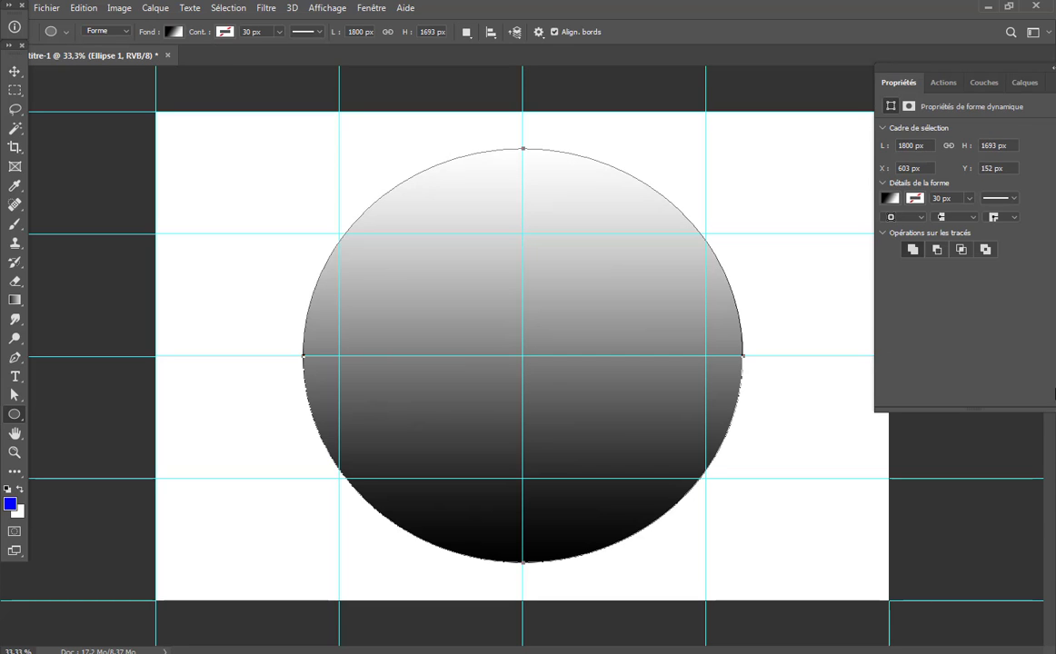
# Remove the ellipse's fill and give it a linear black-to-white gradient stroke 50 px wide.
pyautogui.click(173, 33)
pyautogui.click(89, 61)
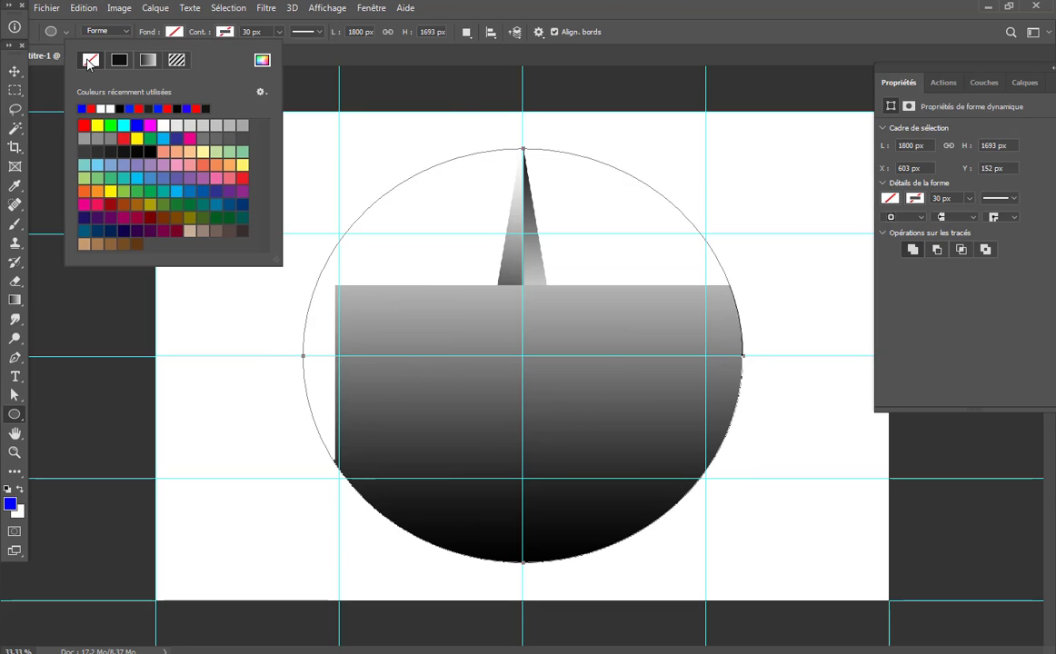
pyautogui.click(227, 33)
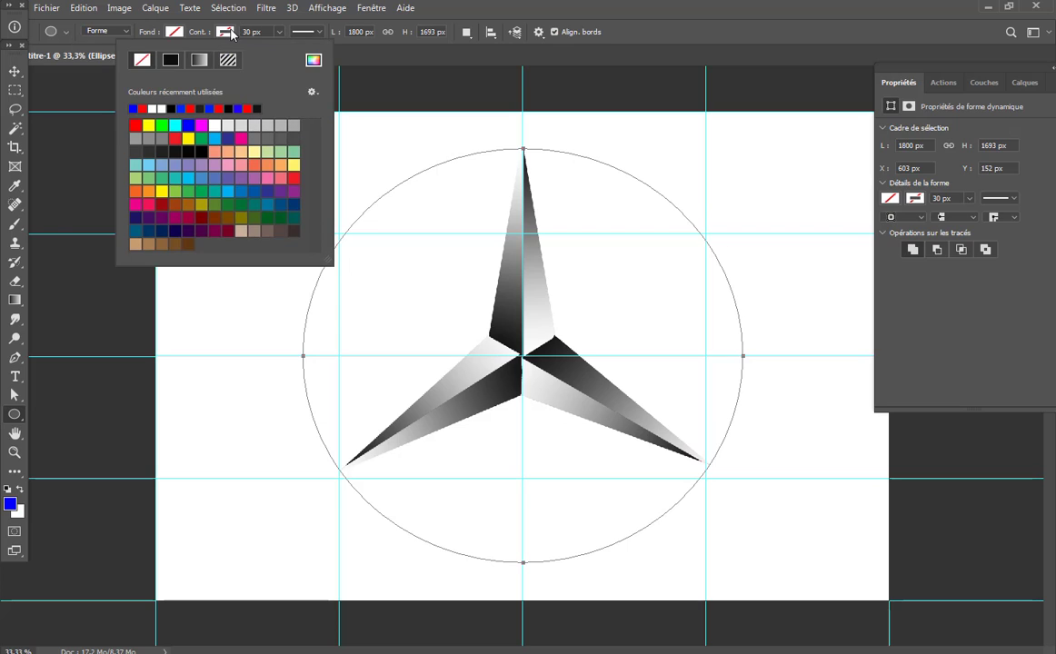
pyautogui.click(199, 60)
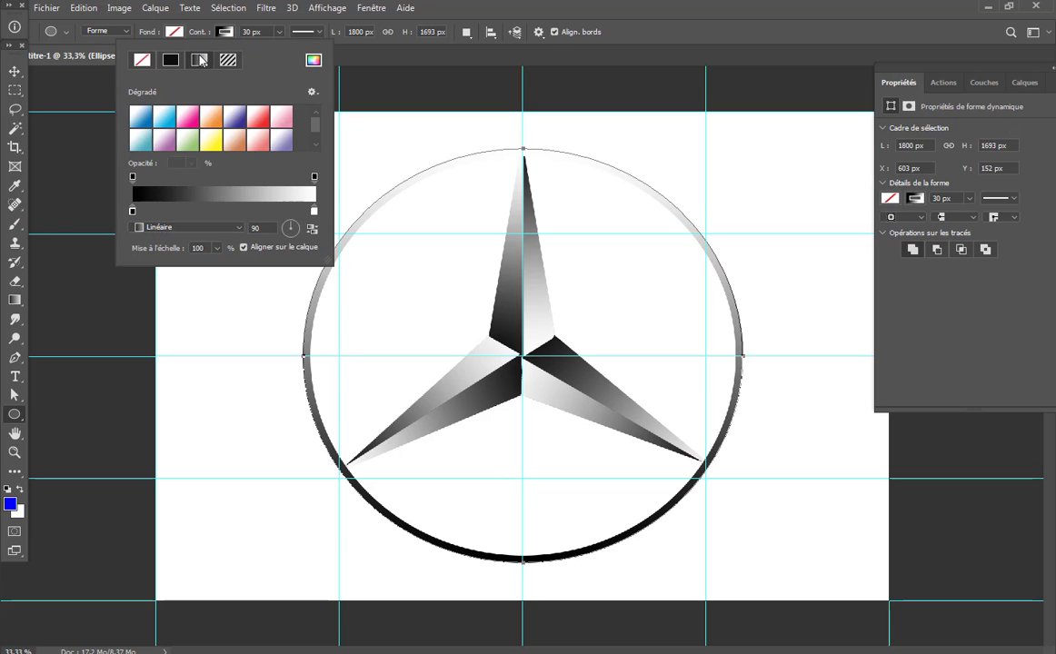
pyautogui.moveTo(254, 31); pyautogui.dragTo(243, 34)
pyautogui.write('50')
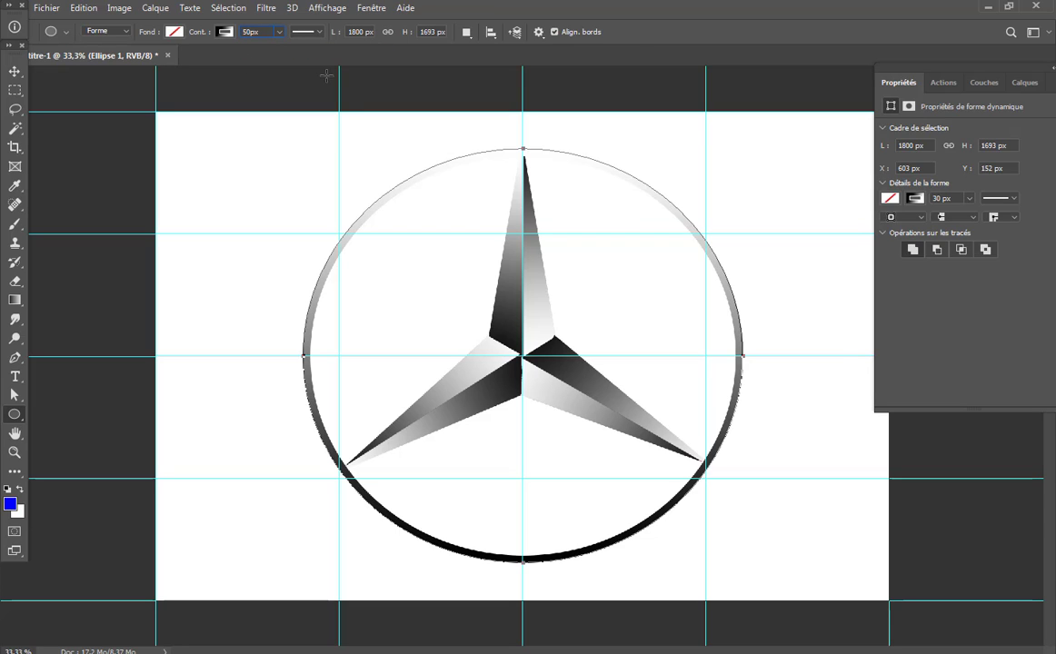
pyautogui.press('Return')
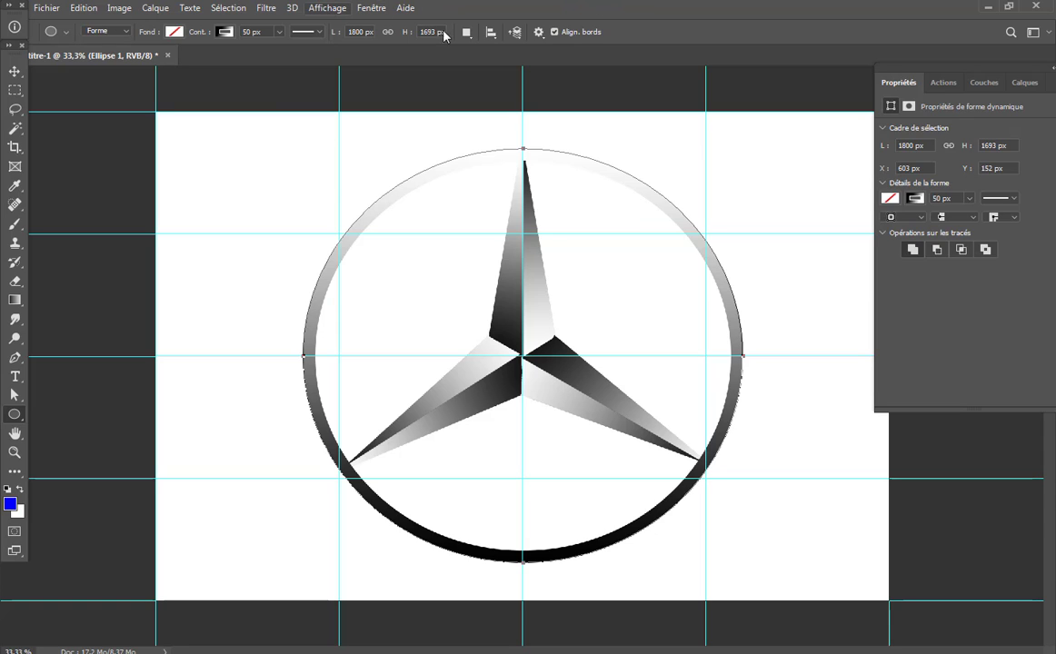
# Bring up the layer list and turn off the display of extras to hide the guides and the ellipse's path outline.
pyautogui.click(1020, 83)
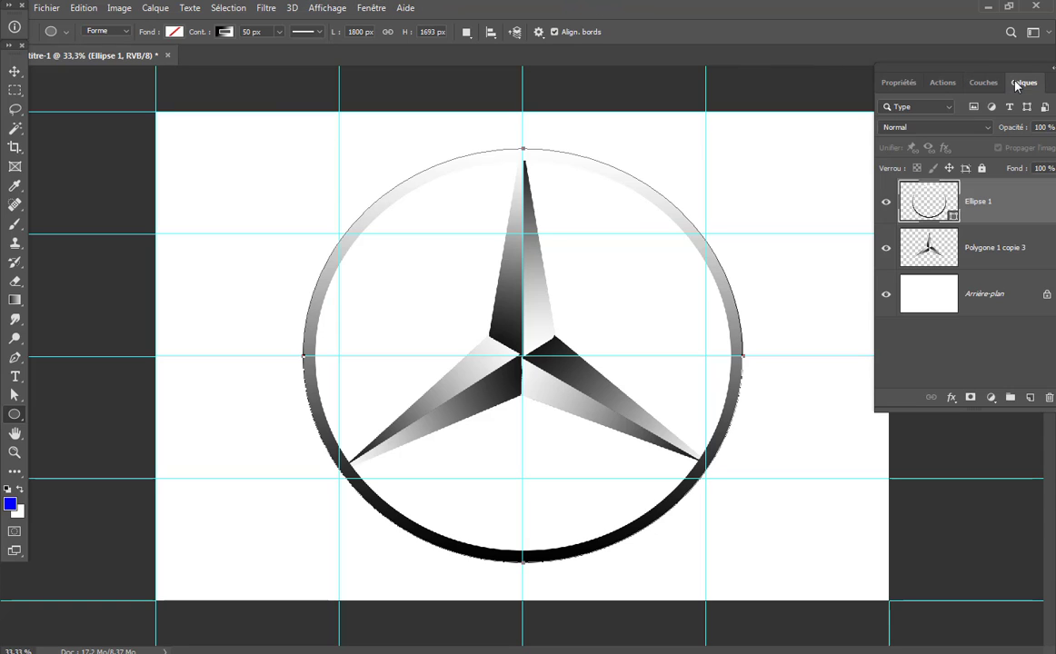
pyautogui.click(328, 9)
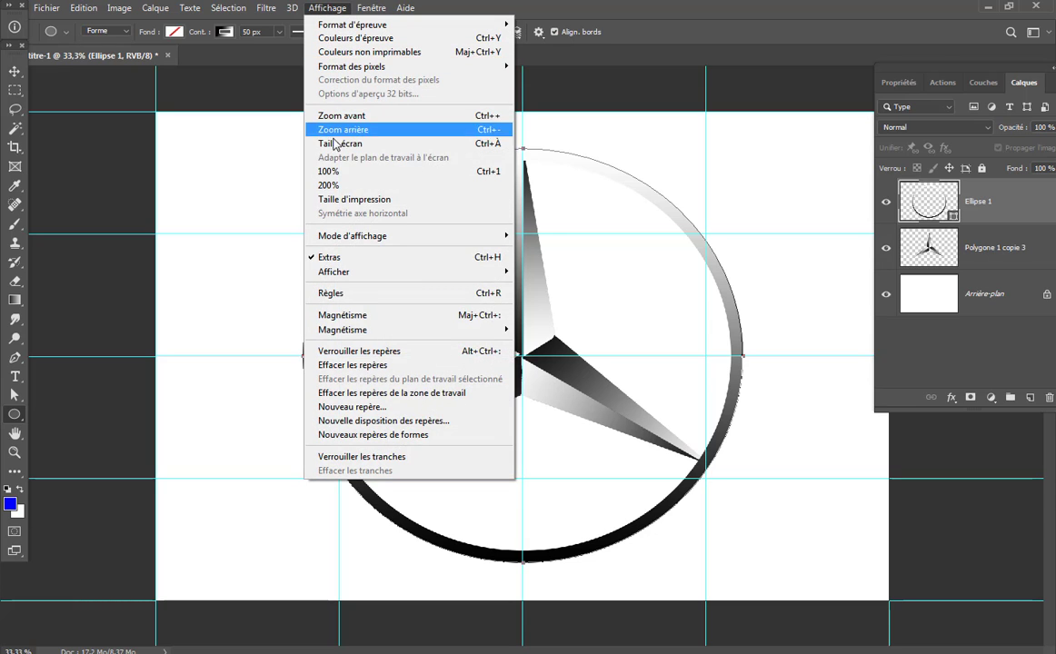
pyautogui.click(401, 258)
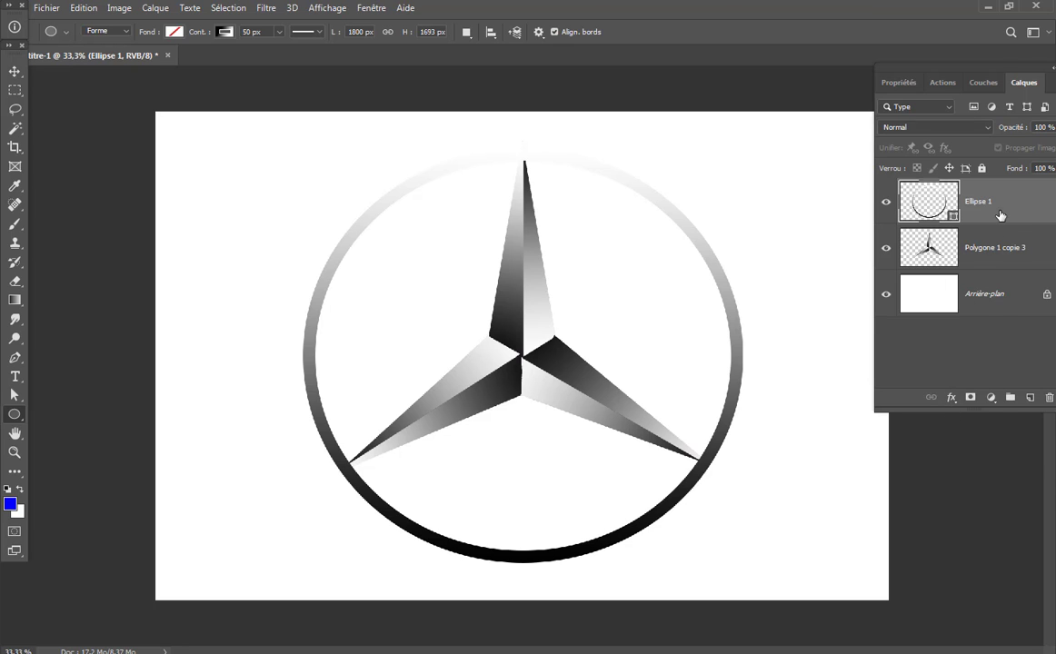
# Rasterize the Ellipse 1 layer and add an outer glow to it in grey #919390.
pyautogui.rightClick(908, 198)
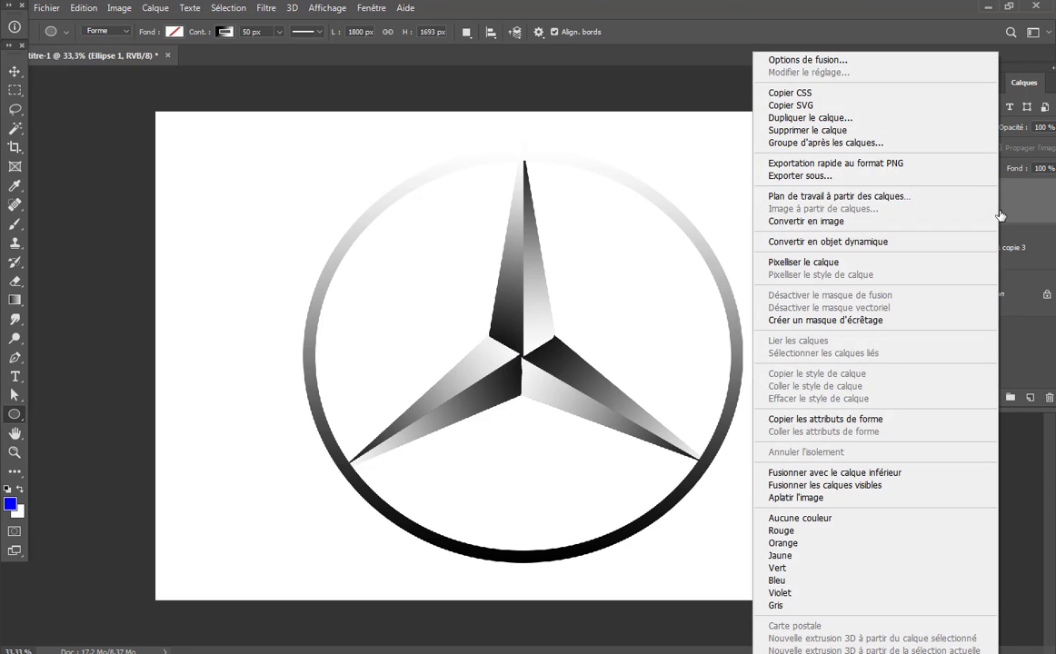
pyautogui.click(868, 263)
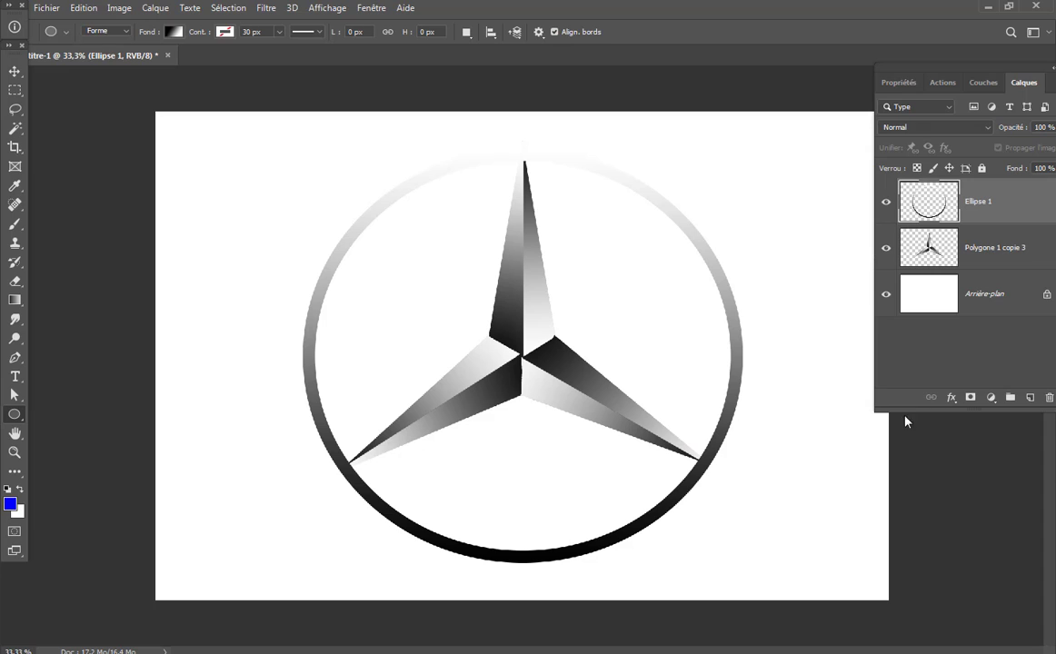
pyautogui.click(953, 398)
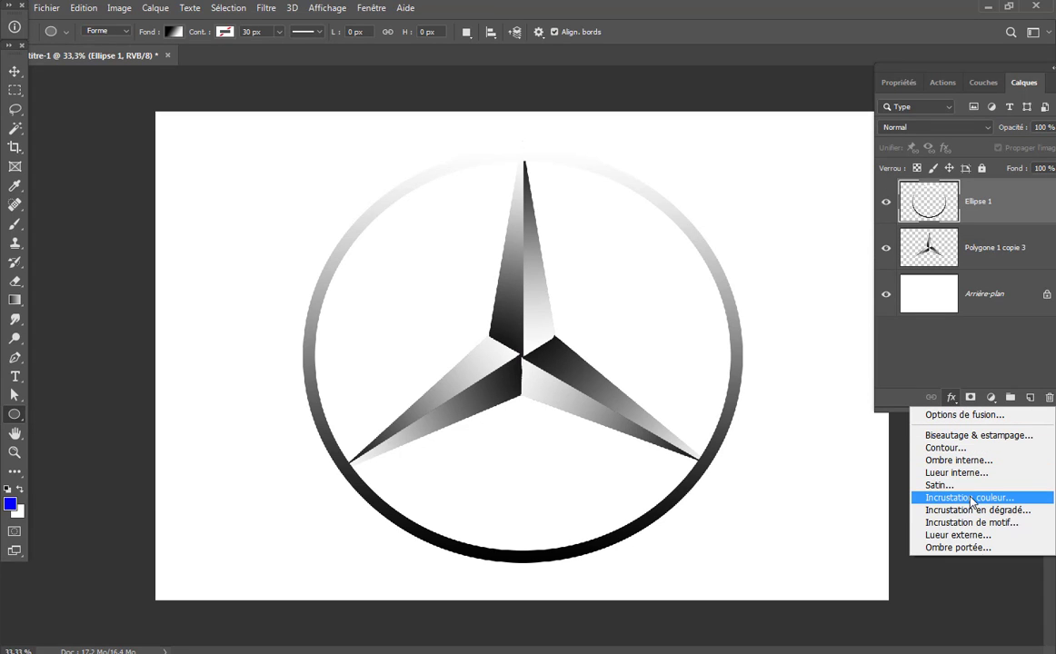
pyautogui.click(995, 536)
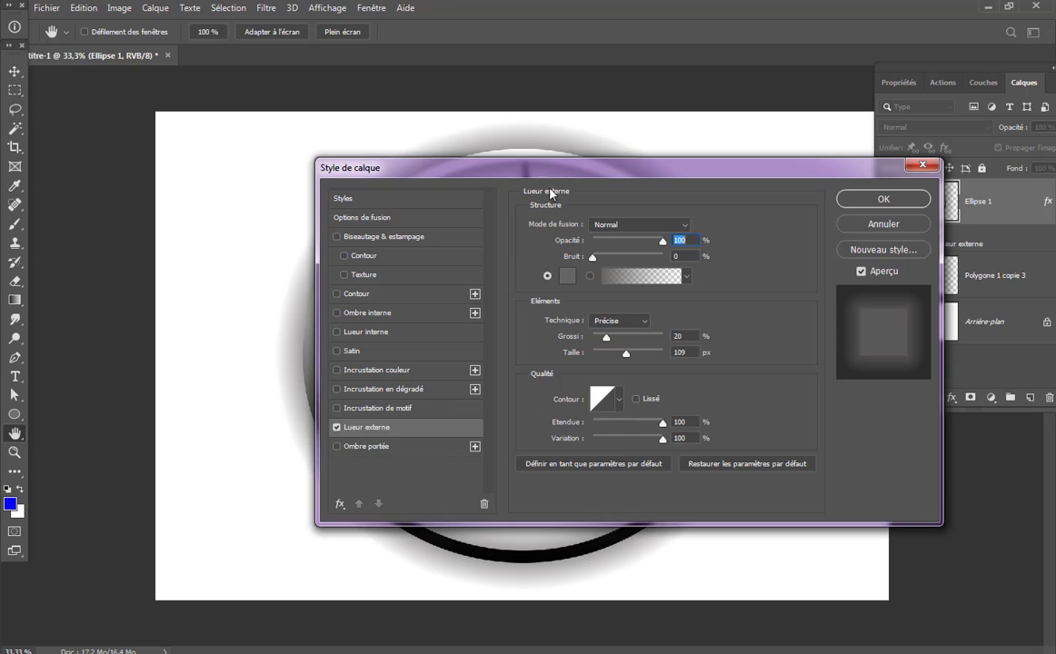
pyautogui.moveTo(540, 167); pyautogui.dragTo(834, 115)
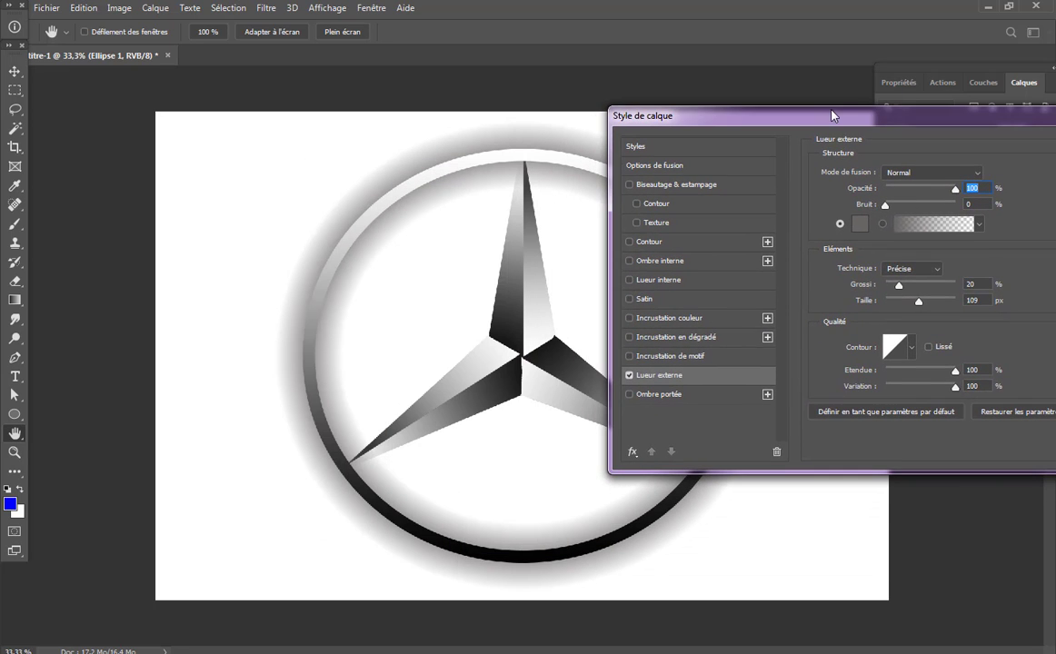
pyautogui.click(860, 224)
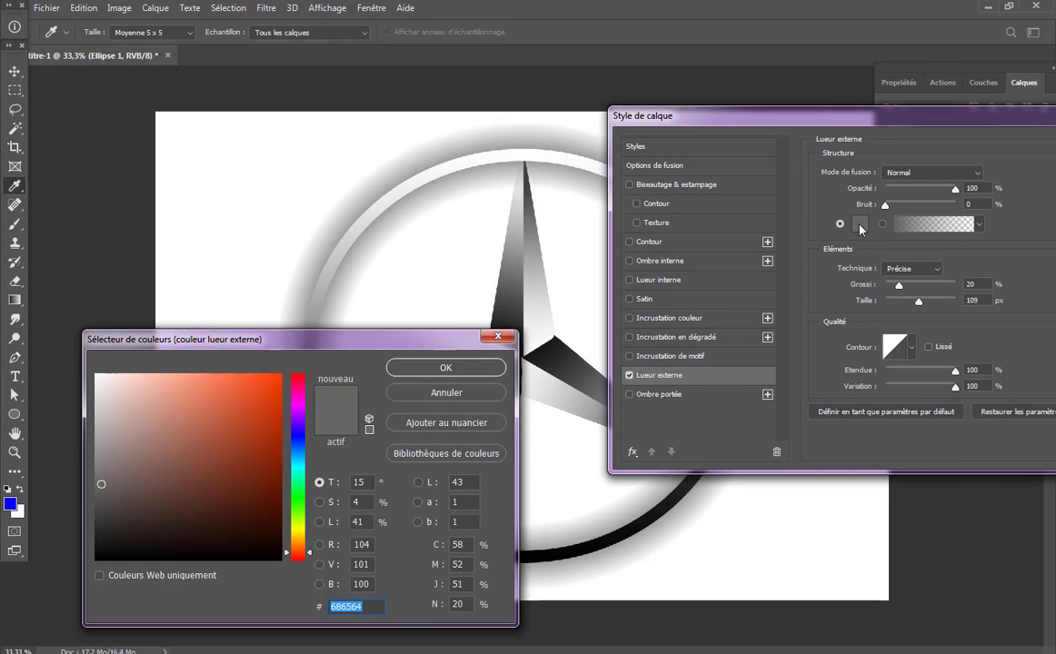
pyautogui.click(317, 296)
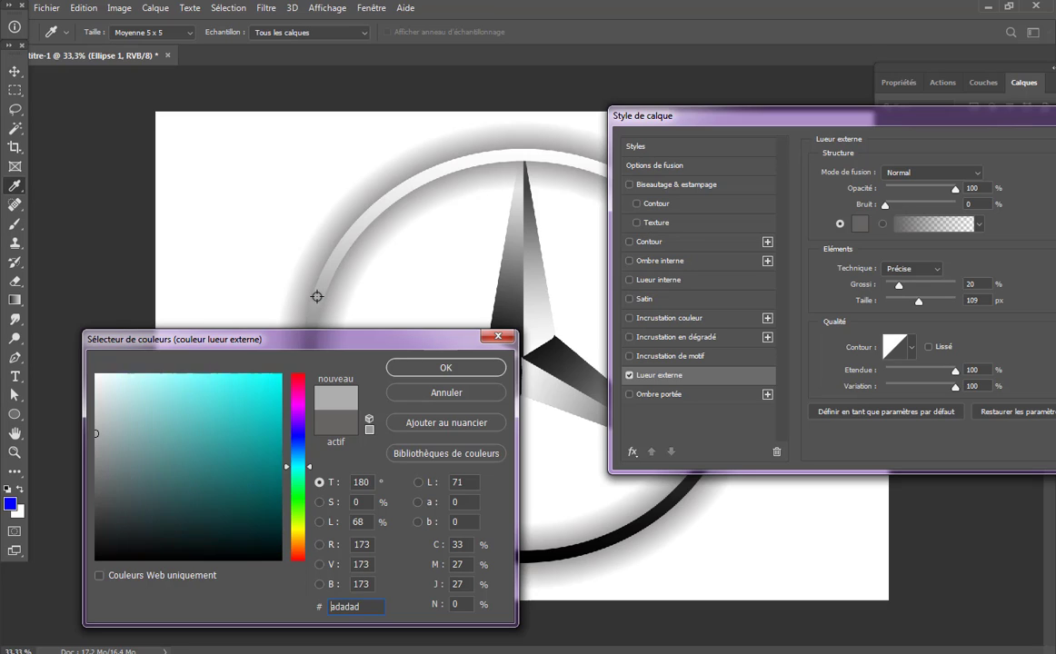
pyautogui.click(98, 456)
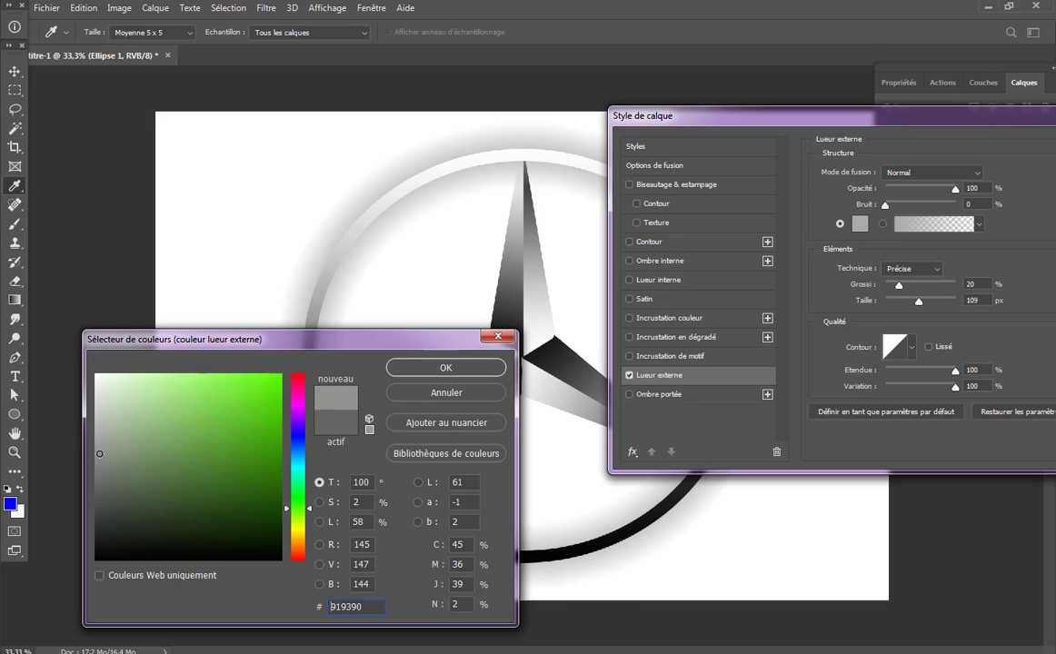
pyautogui.click(445, 368)
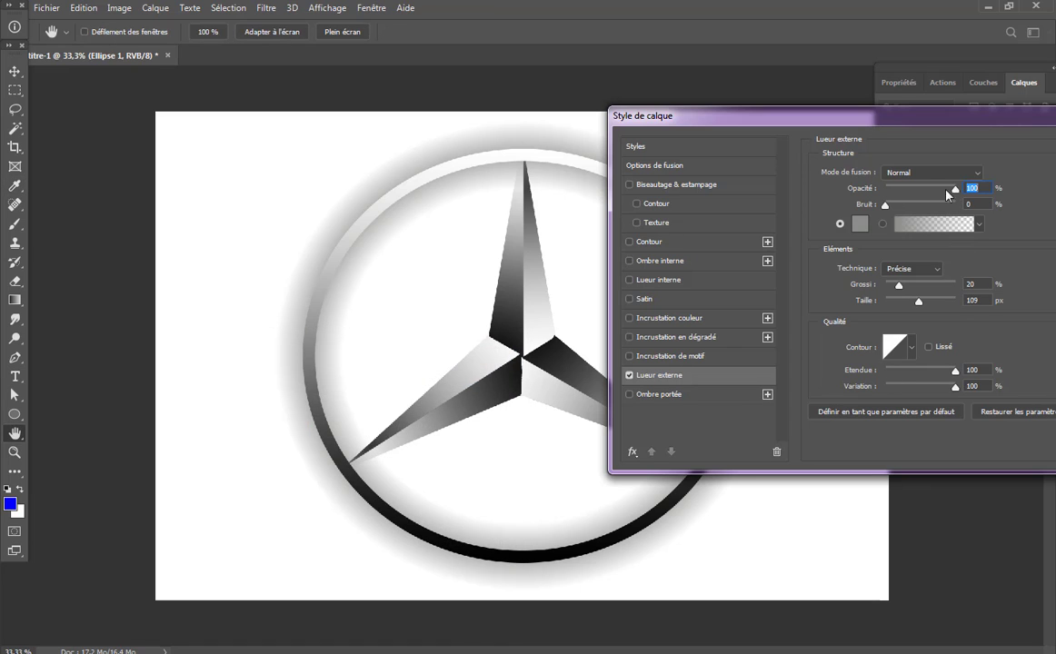
# Set the ring's outer glow to the Plus tamisée technique with 22% spread and 49 px size, and apply the style.
pyautogui.moveTo(902, 289)
pyautogui.mouseDown()
pyautogui.moveTo(913, 306)
pyautogui.moveTo(899, 306)
pyautogui.mouseUp()
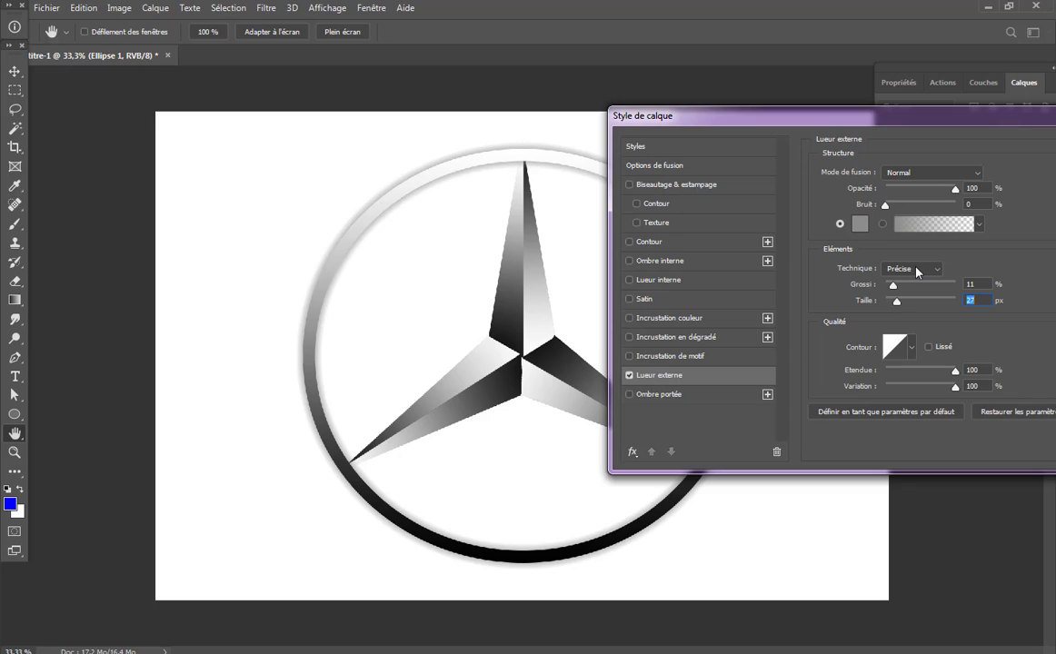
pyautogui.click(914, 269)
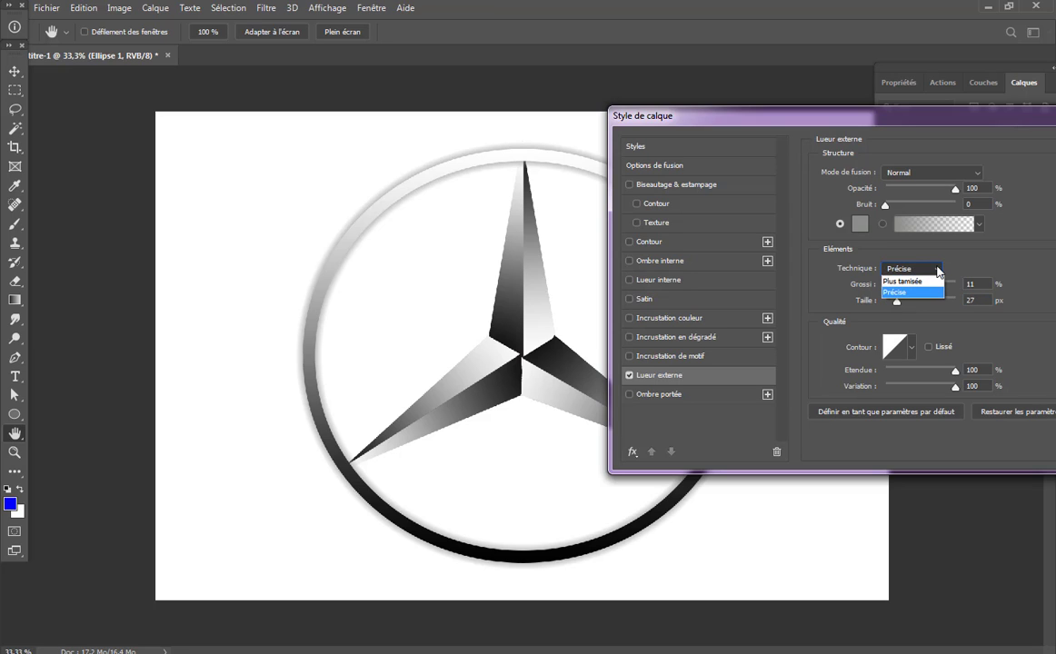
pyautogui.click(896, 281)
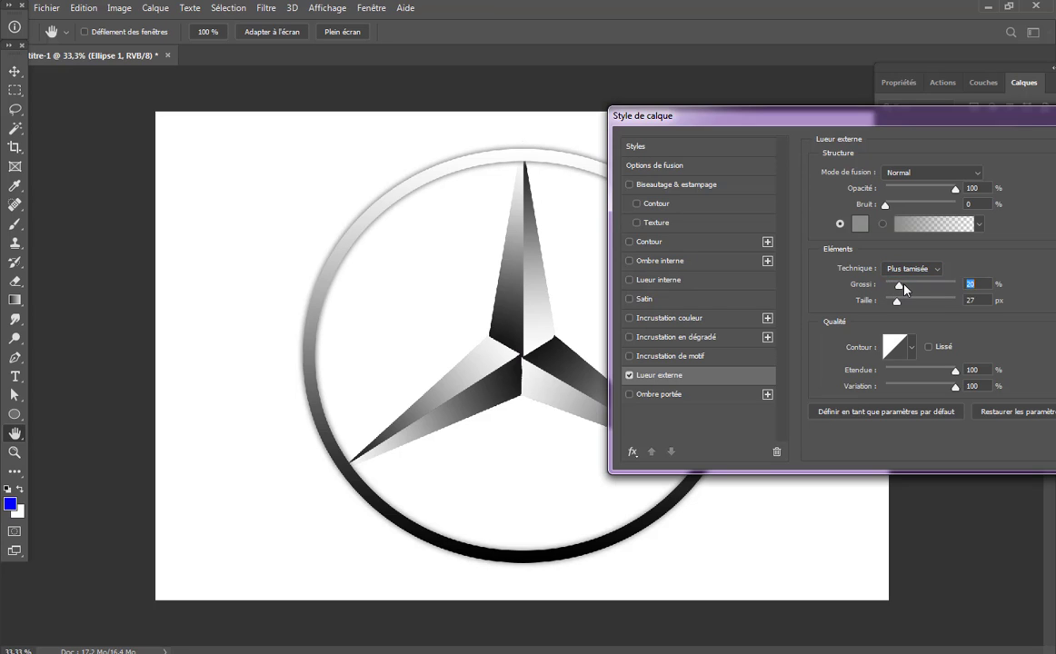
pyautogui.moveTo(897, 288); pyautogui.dragTo(904, 302)
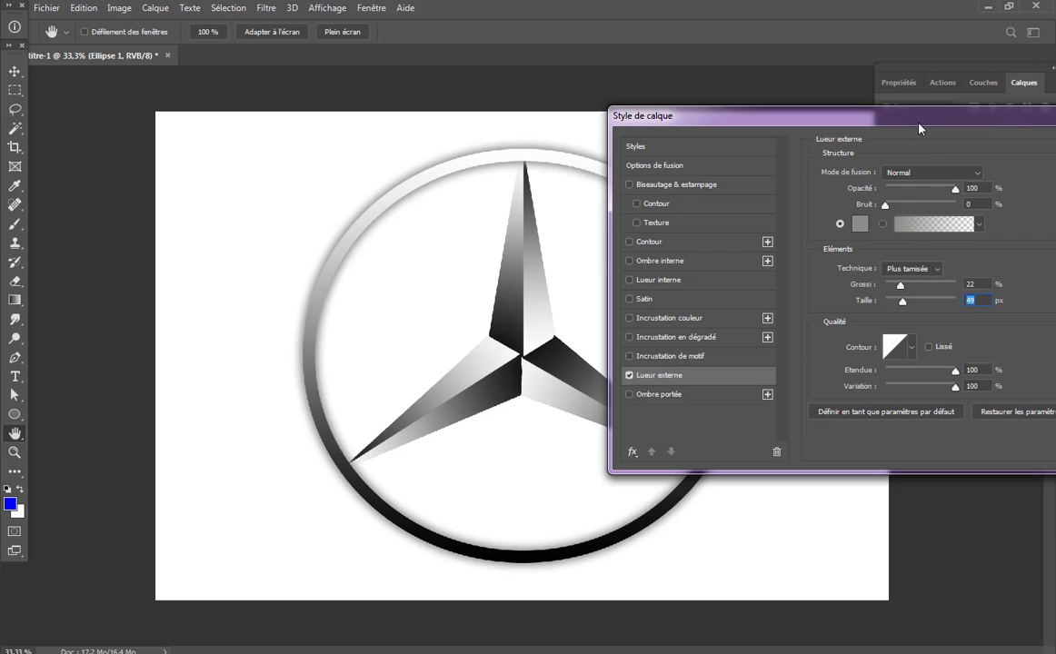
pyautogui.moveTo(919, 128); pyautogui.dragTo(727, 116)
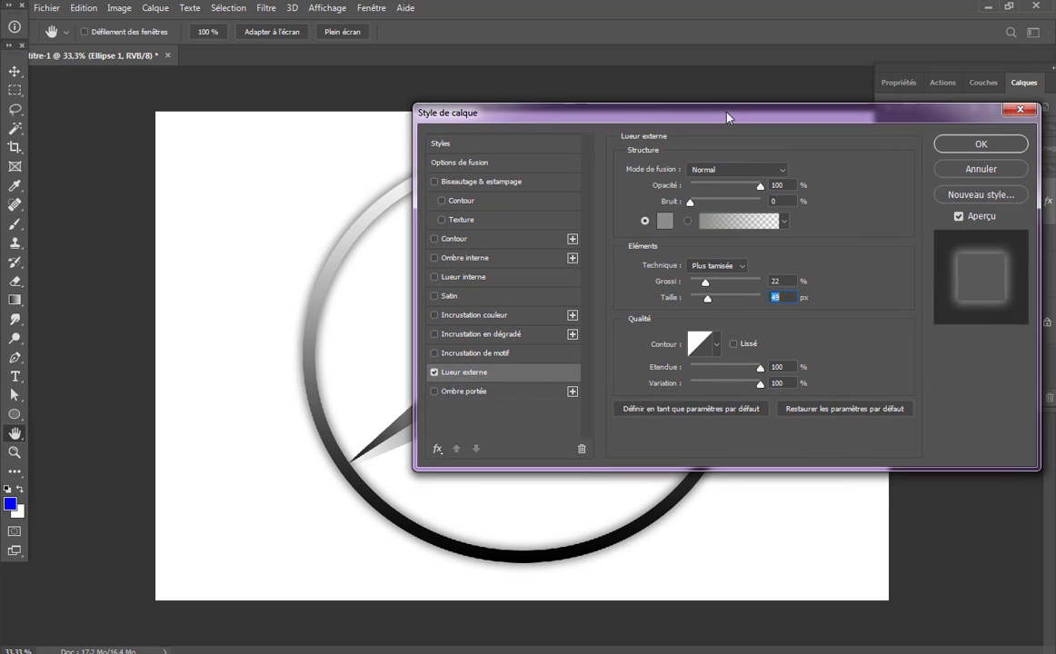
pyautogui.click(966, 151)
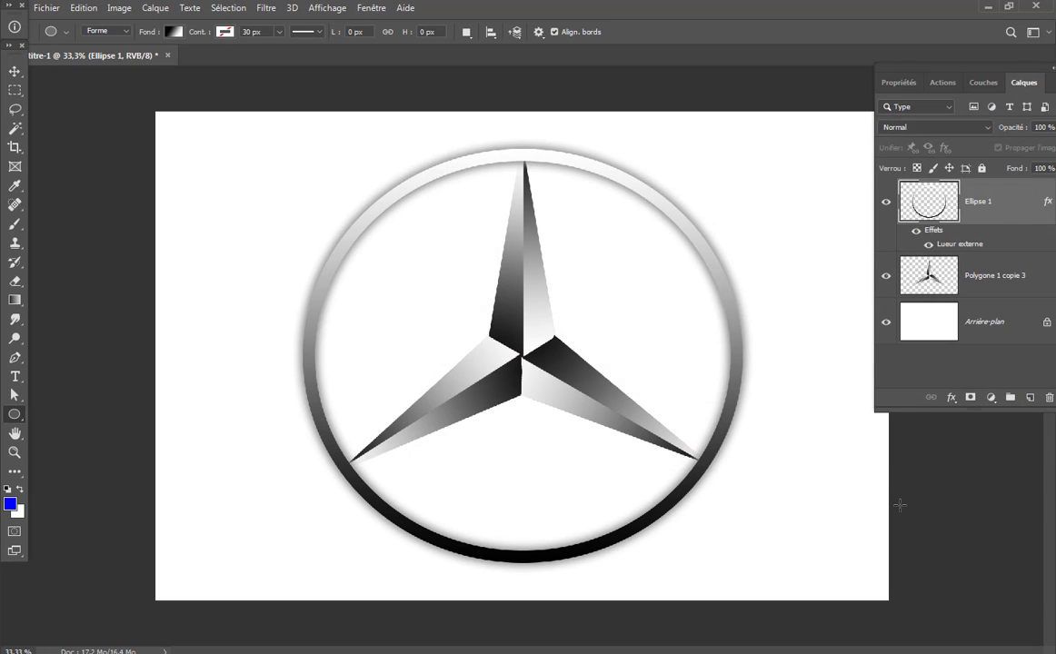
# Add a black outside stroke of 10 px at 53% opacity to the star layer, Polygone 1 copie 3.
pyautogui.click(932, 276)
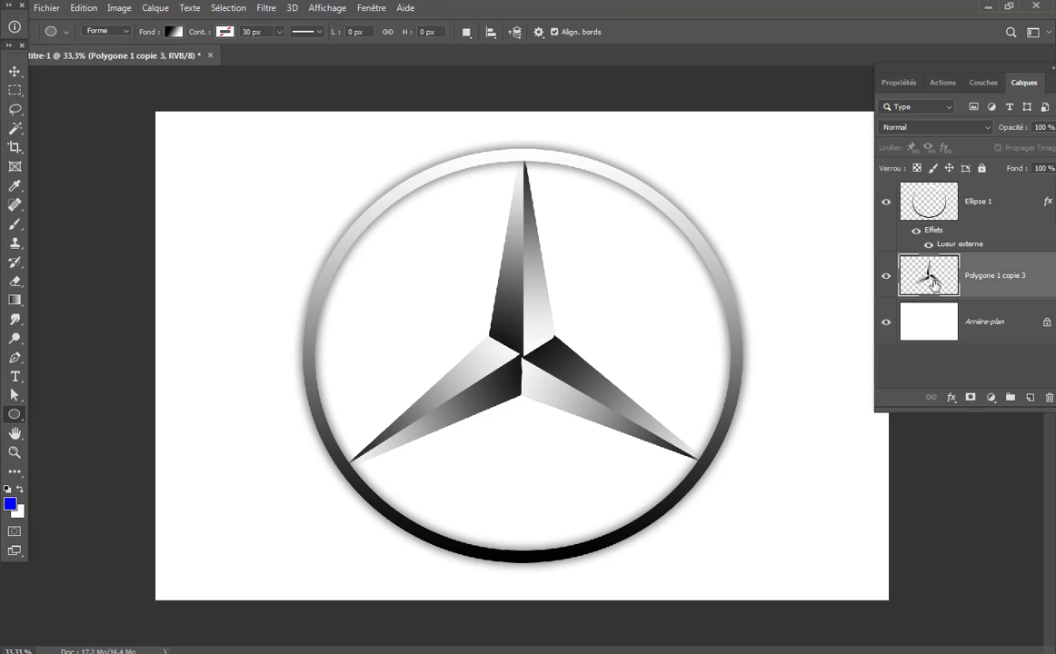
pyautogui.click(956, 397)
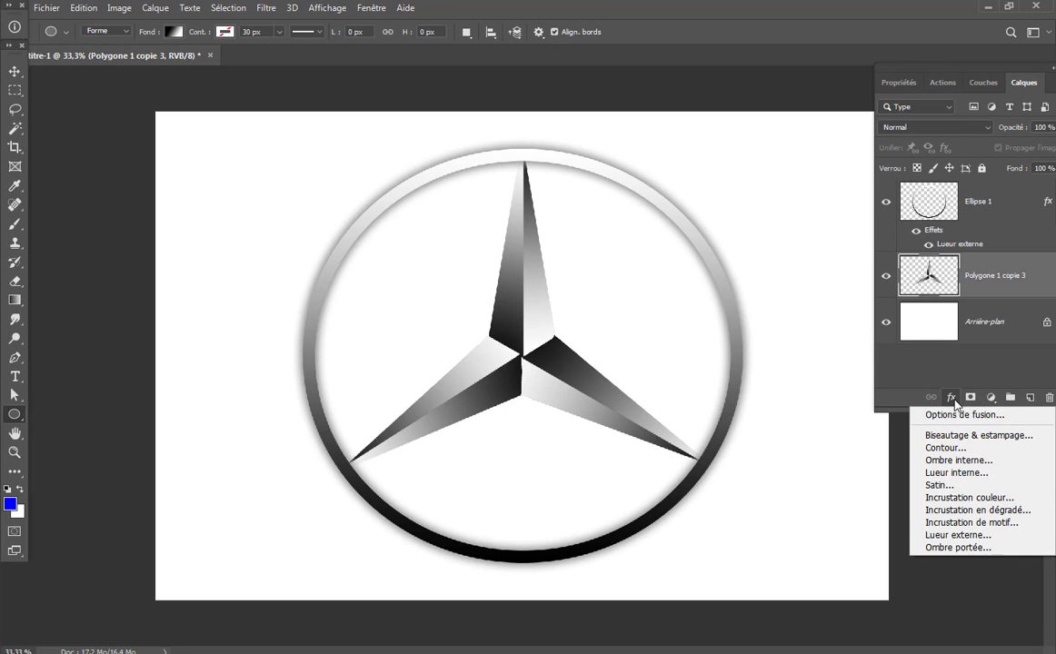
pyautogui.click(959, 449)
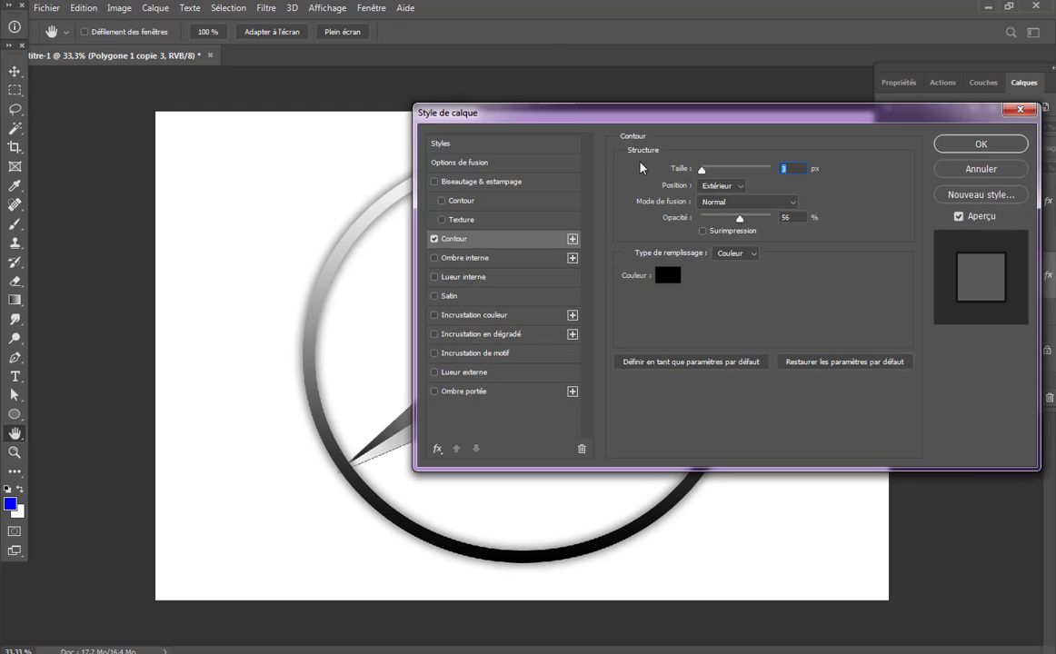
pyautogui.moveTo(585, 131); pyautogui.dragTo(827, 125)
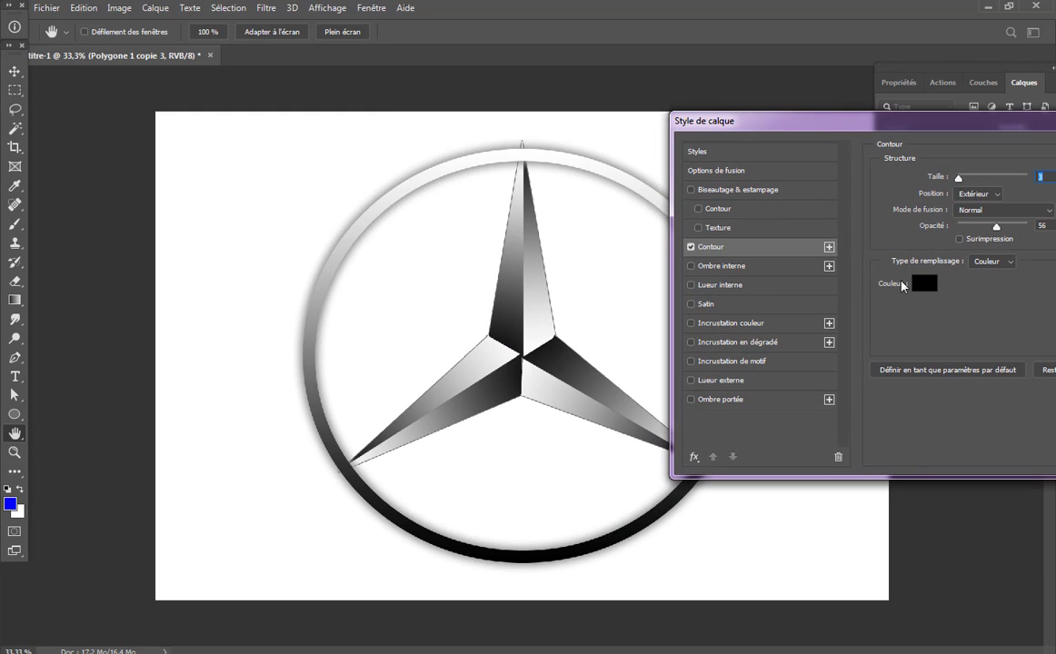
pyautogui.moveTo(961, 182); pyautogui.dragTo(965, 180)
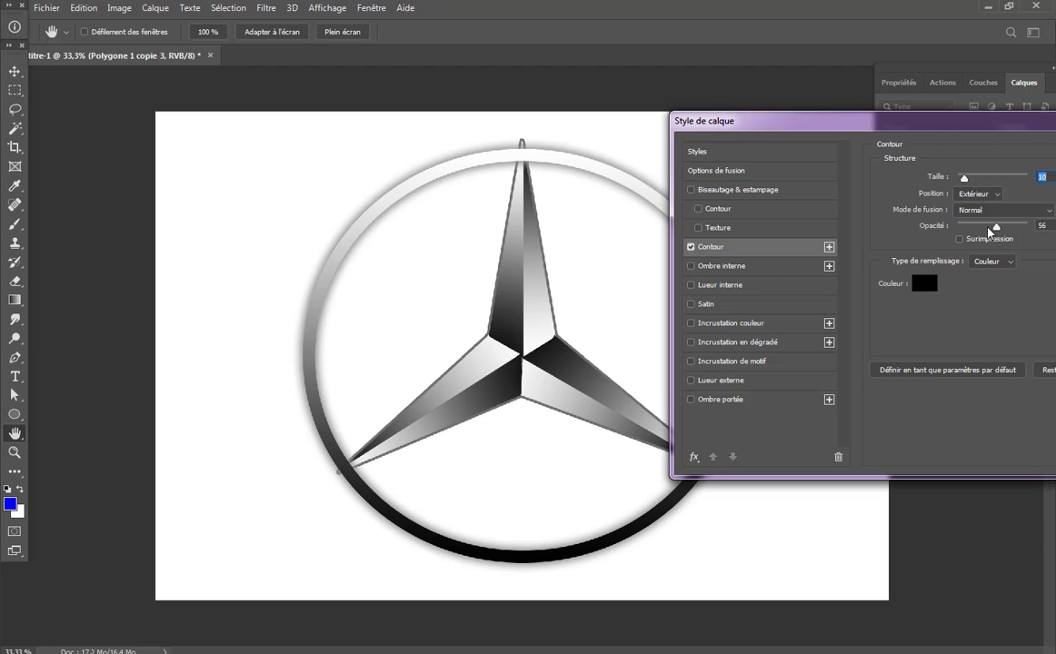
pyautogui.moveTo(996, 233)
pyautogui.mouseDown()
pyautogui.moveTo(1020, 233)
pyautogui.moveTo(997, 232)
pyautogui.mouseUp()
pyautogui.moveTo(920, 126); pyautogui.dragTo(603, 147)
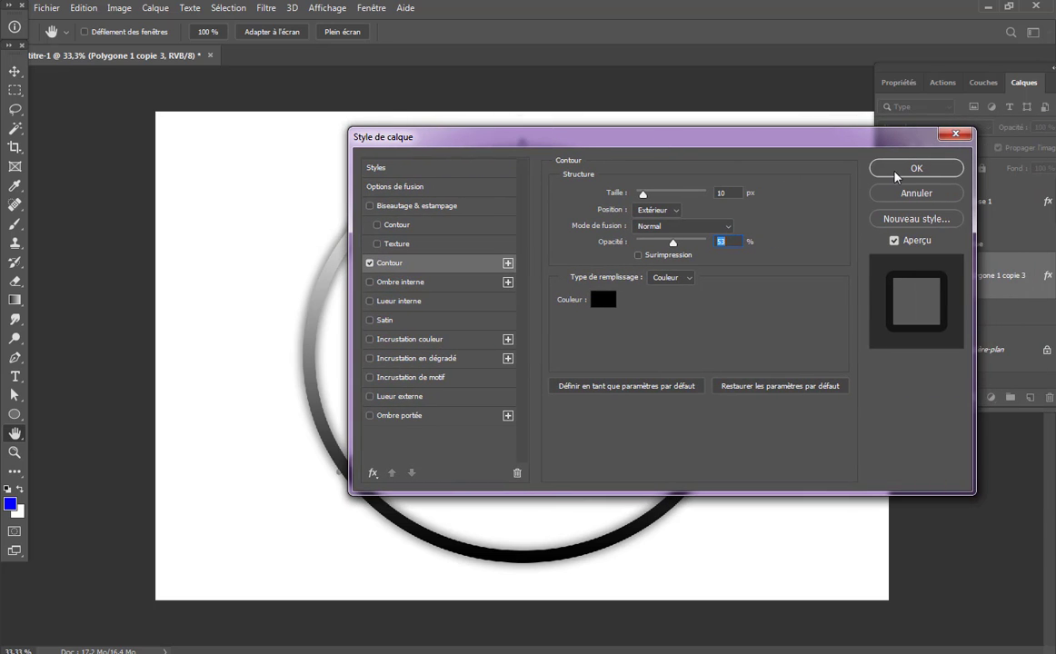
pyautogui.click(896, 173)
# Scale the Ellipse 1 ring up proportionally to about 109.56% so that it encloses the star's tips.
pyautogui.click(936, 208)
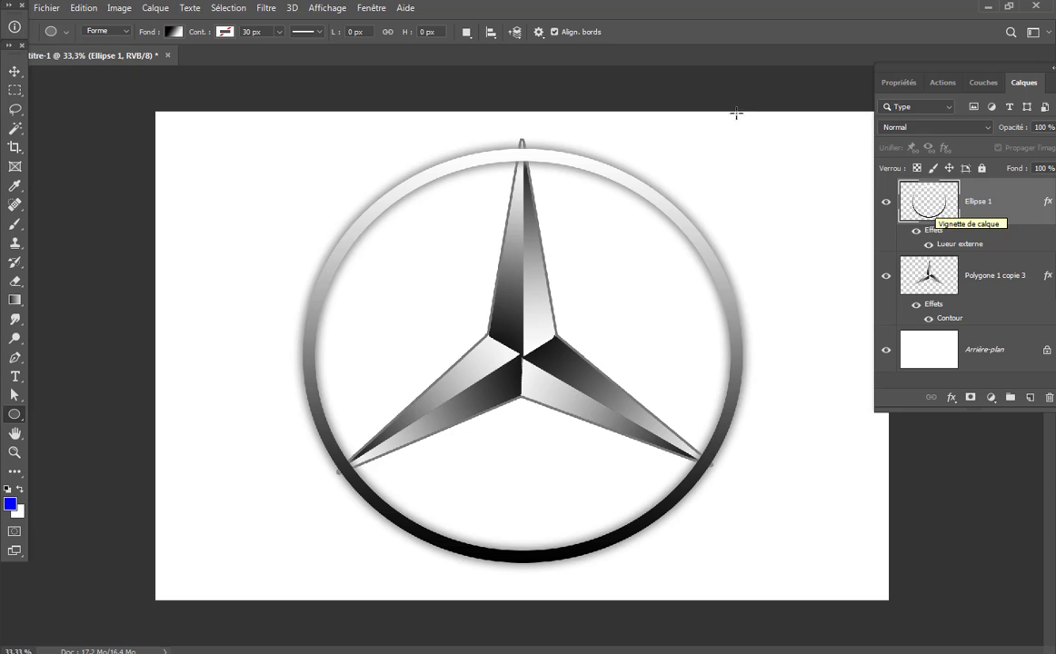
pyautogui.click(72, 11)
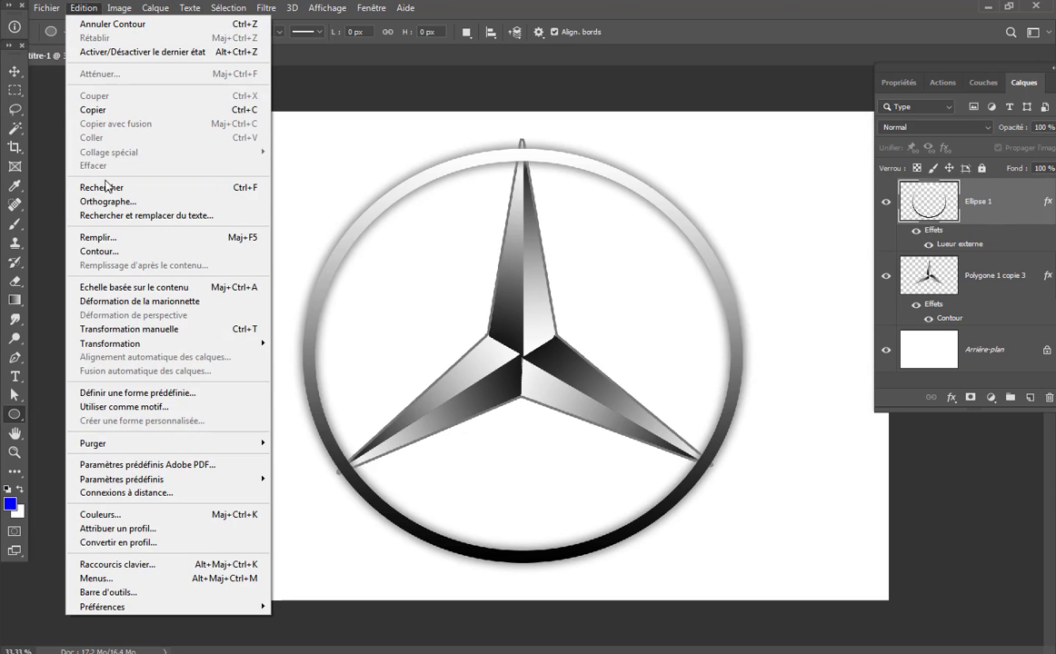
pyautogui.moveTo(160, 344)
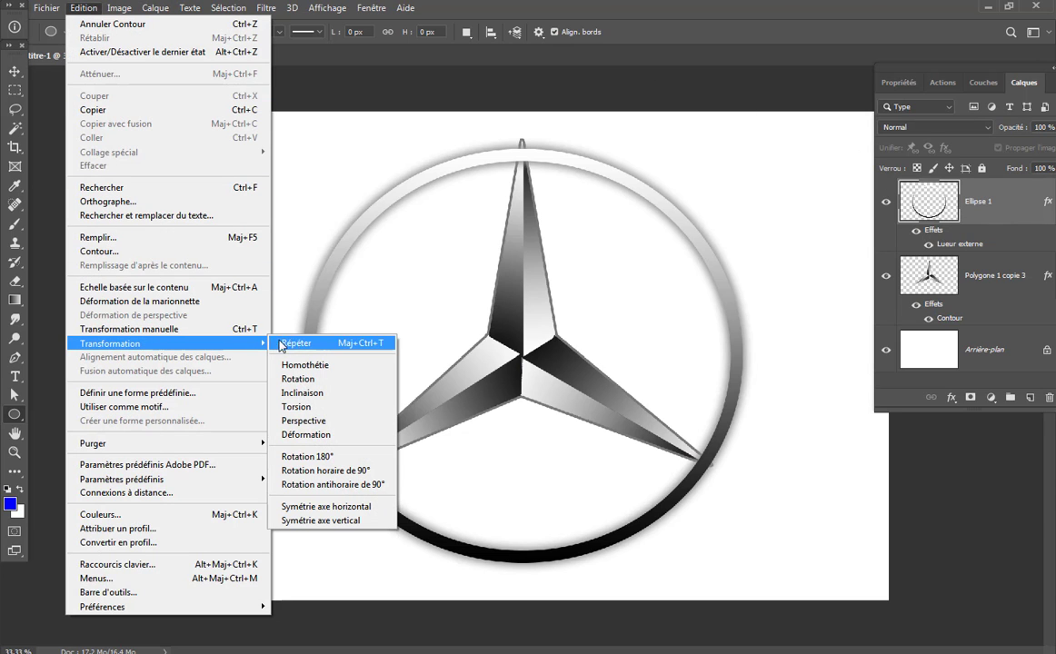
pyautogui.click(307, 365)
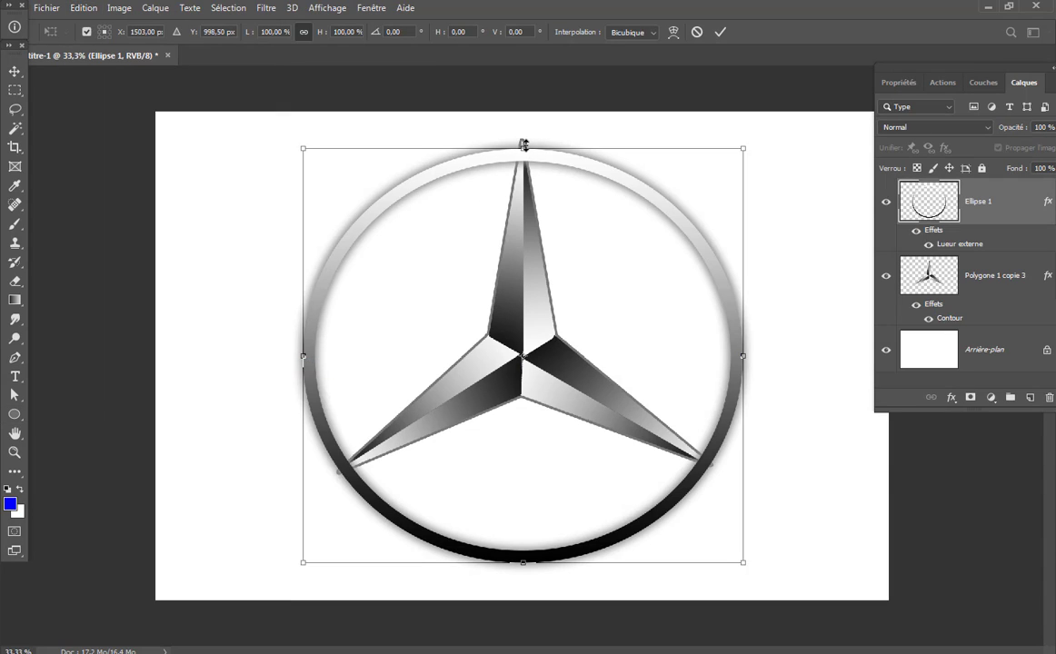
pyautogui.moveTo(523, 145); pyautogui.dragTo(522, 120)
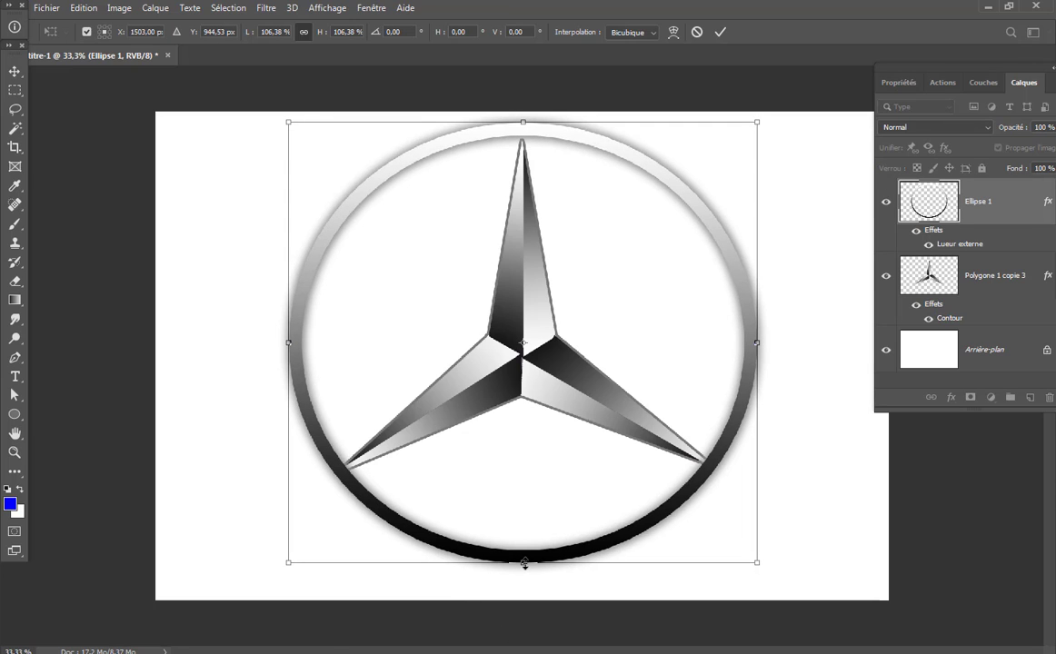
pyautogui.moveTo(524, 563); pyautogui.dragTo(523, 576)
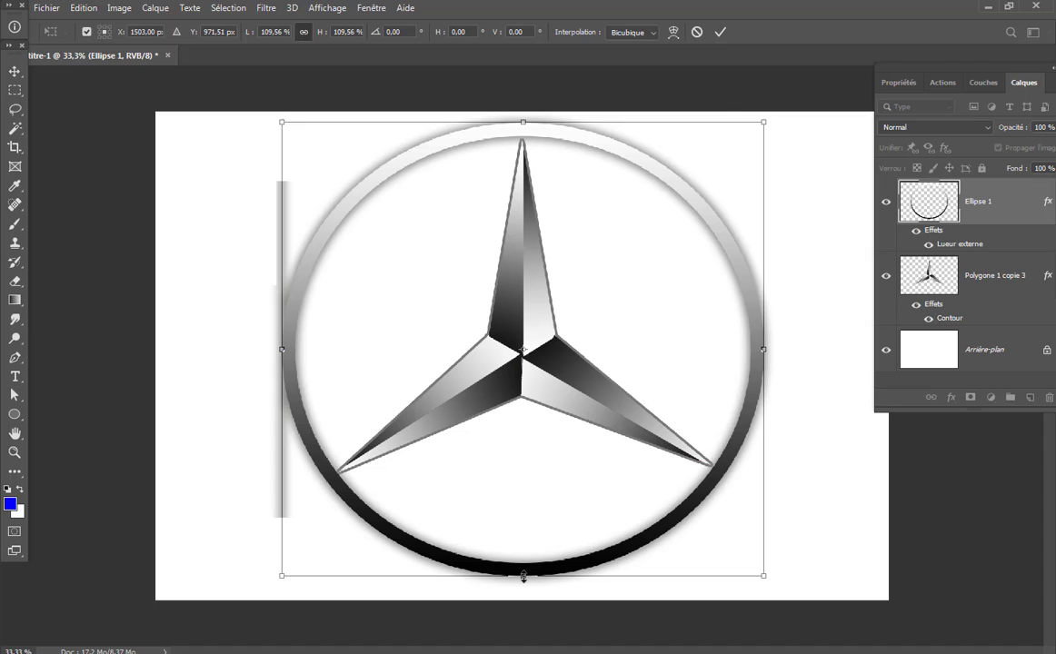
pyautogui.click(720, 32)
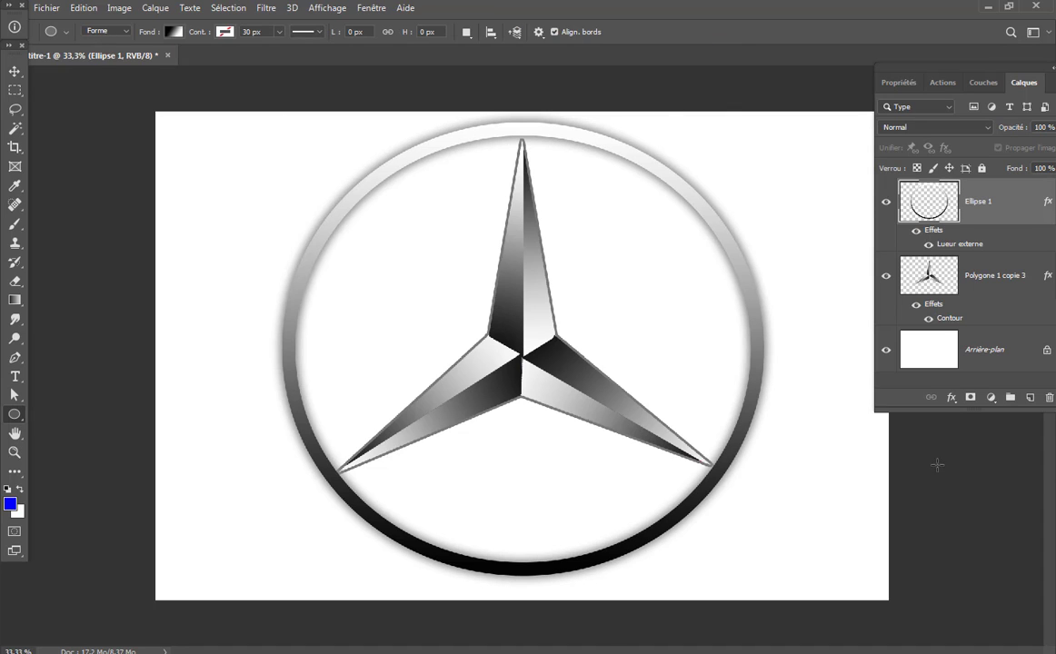
# Add a bevel and emboss effect to the star layer, Polygone 1 copie 3, using the Biseau interne style.
pyautogui.click(950, 283)
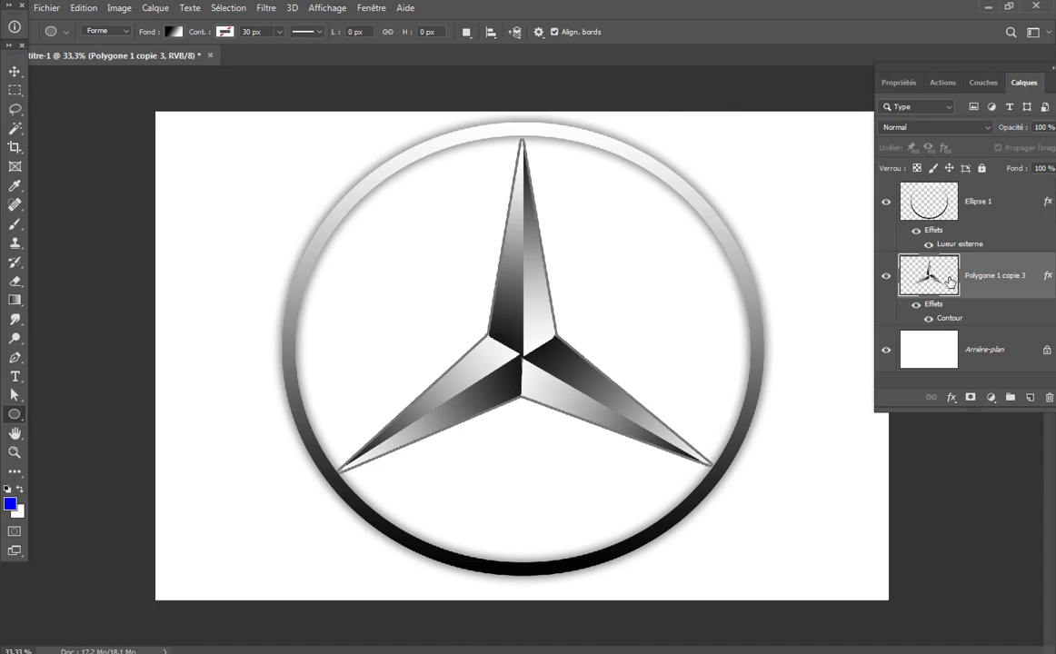
pyautogui.click(950, 398)
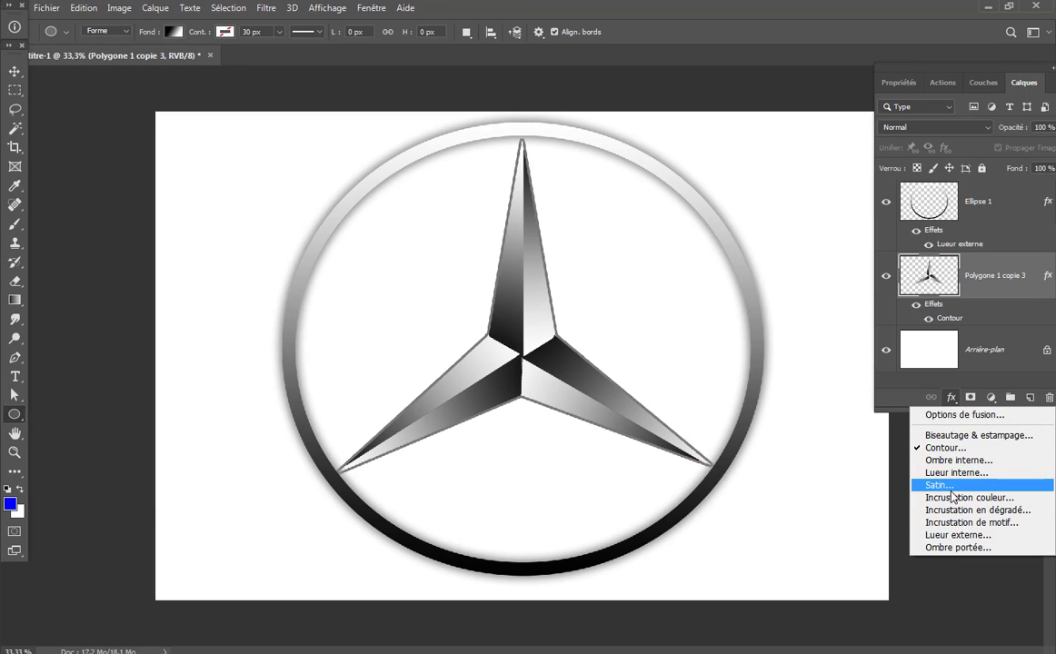
pyautogui.click(979, 437)
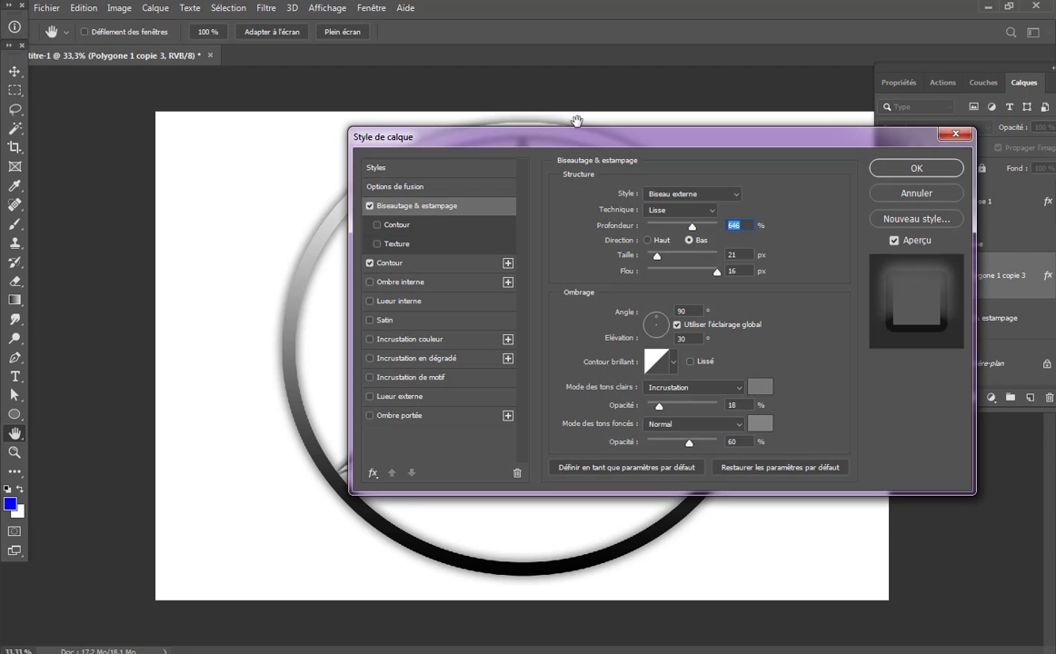
pyautogui.moveTo(577, 137); pyautogui.dragTo(888, 128)
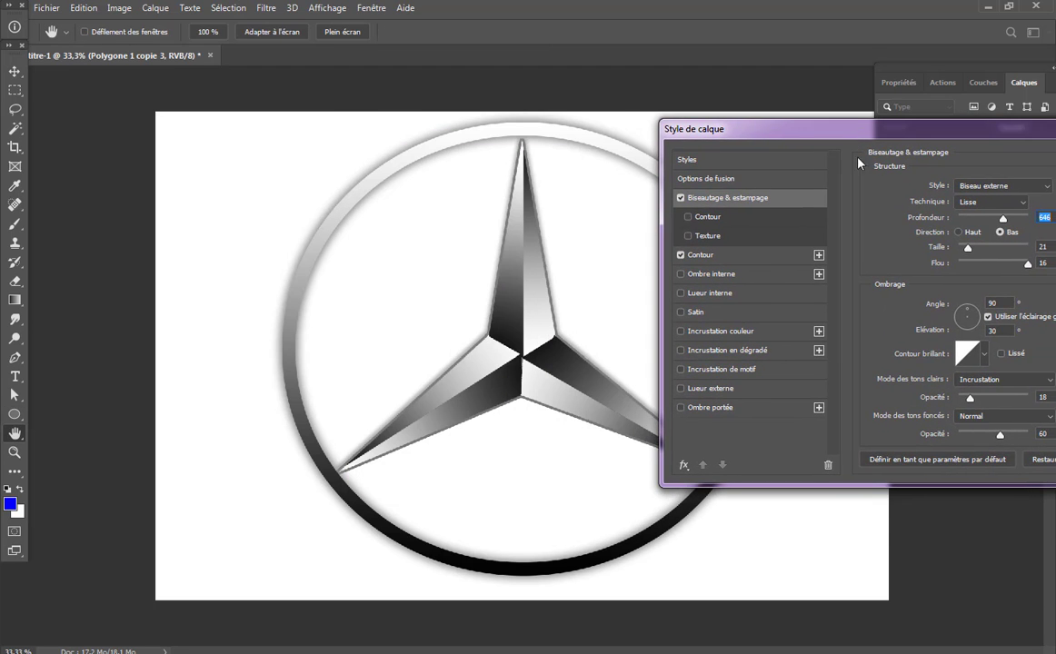
pyautogui.click(1020, 187)
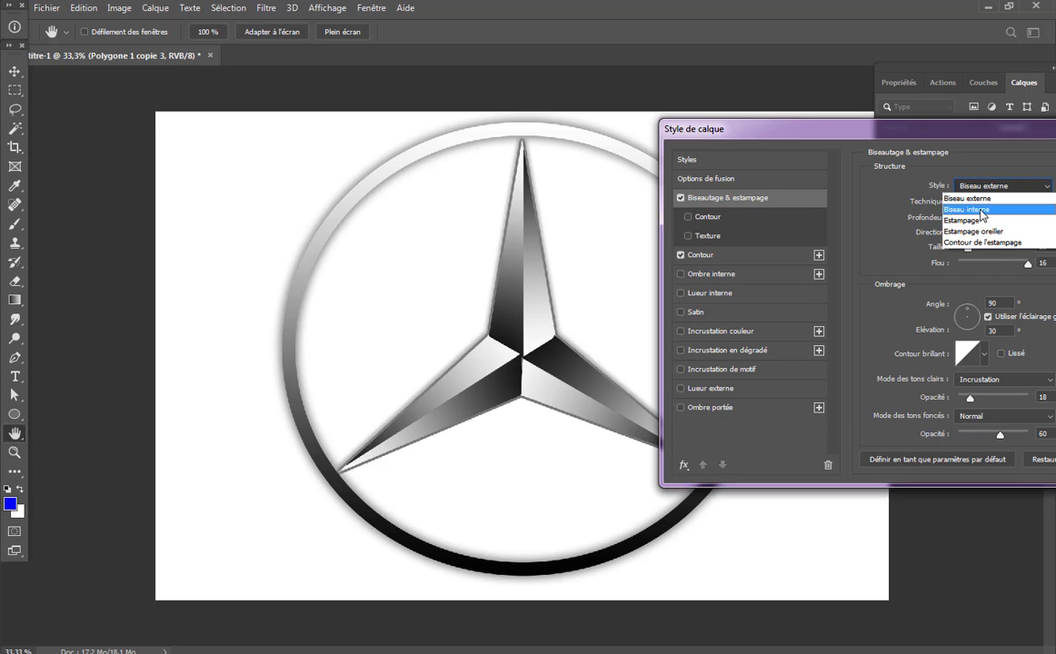
pyautogui.click(995, 210)
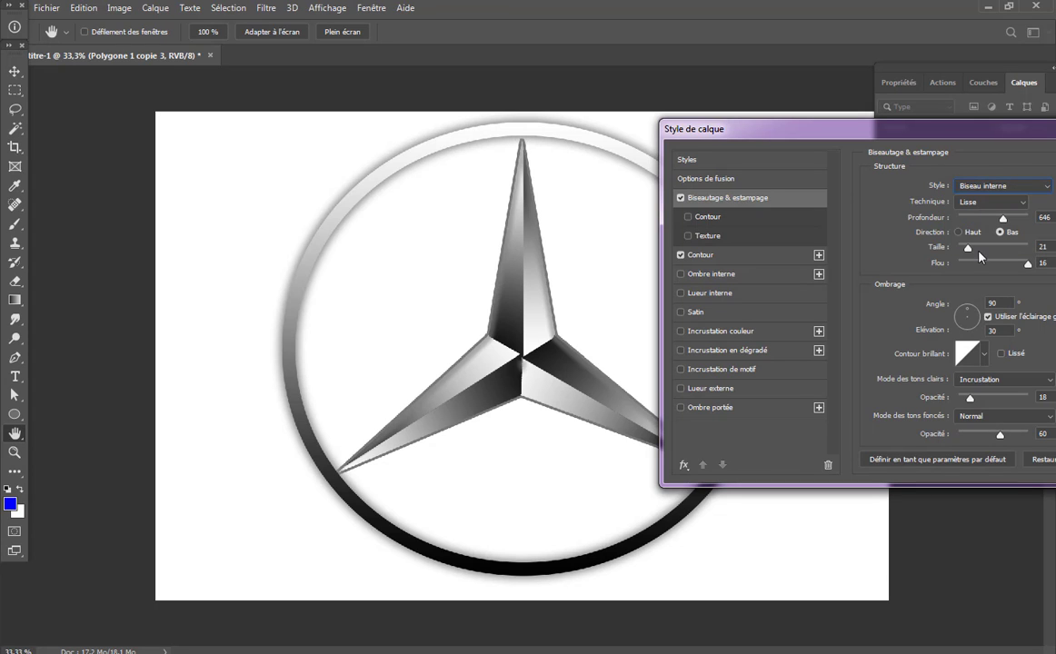
# Set the star's bevel size to 54 px with the Bas direction, and apply the style.
pyautogui.moveTo(969, 248); pyautogui.dragTo(978, 253)
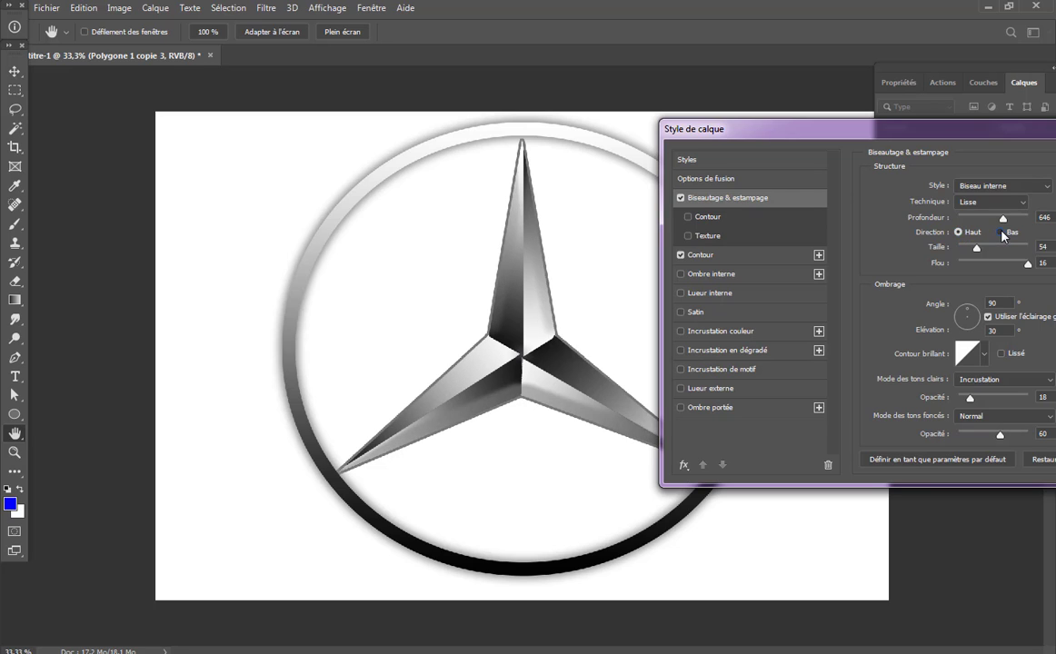
pyautogui.click(1002, 233)
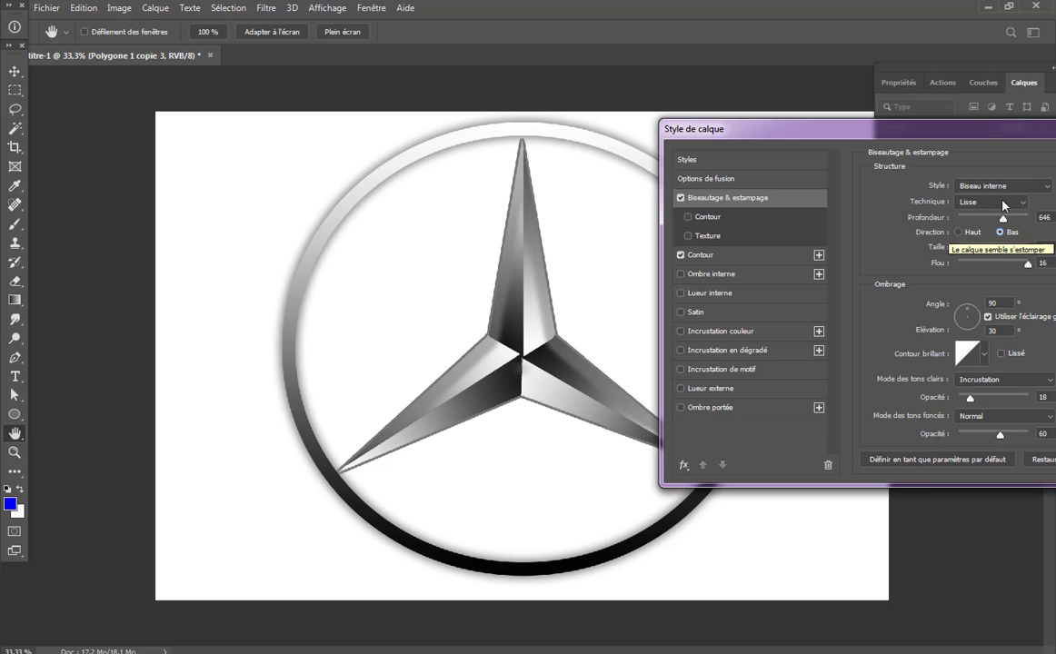
pyautogui.moveTo(992, 136); pyautogui.dragTo(818, 136)
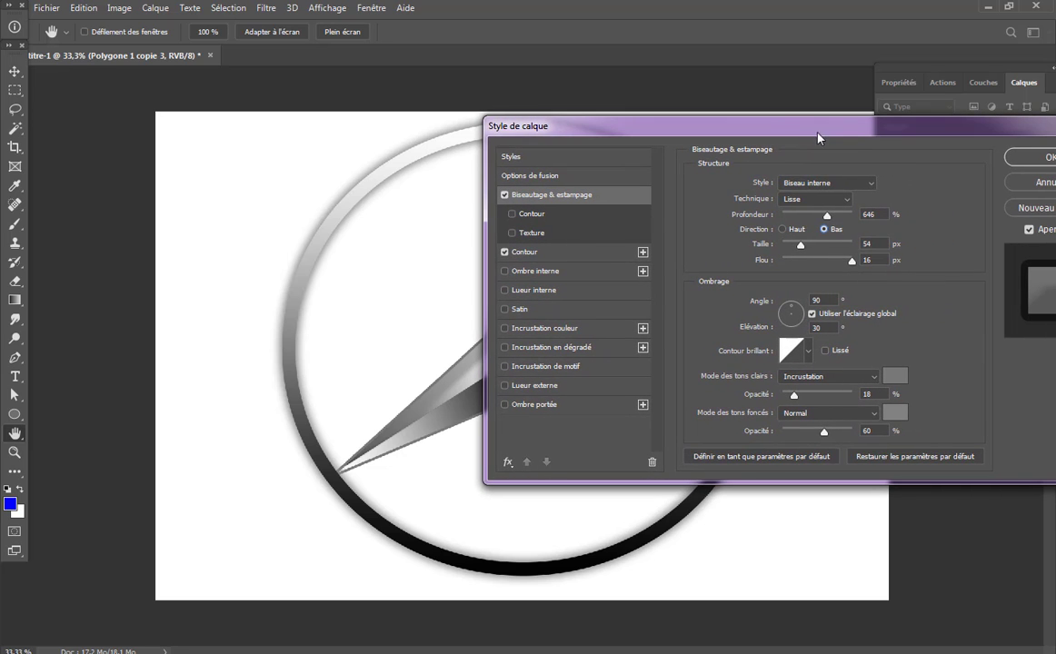
pyautogui.click(1029, 158)
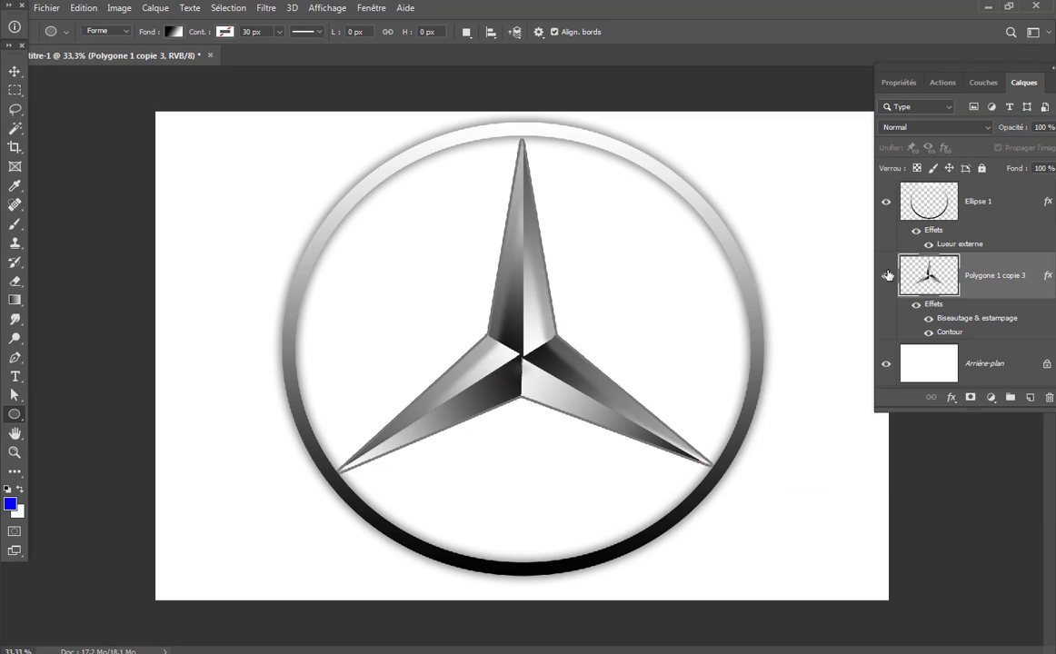
# Copy the star's layer style and paste it onto the Ellipse 1 ring layer.
pyautogui.rightClick(983, 319)
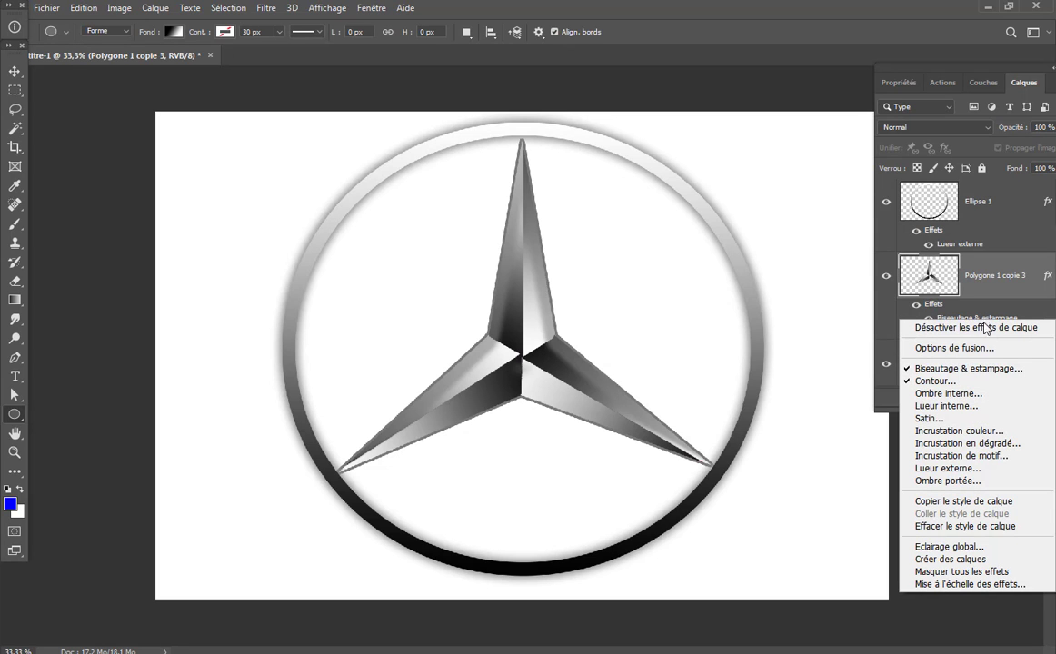
pyautogui.click(946, 503)
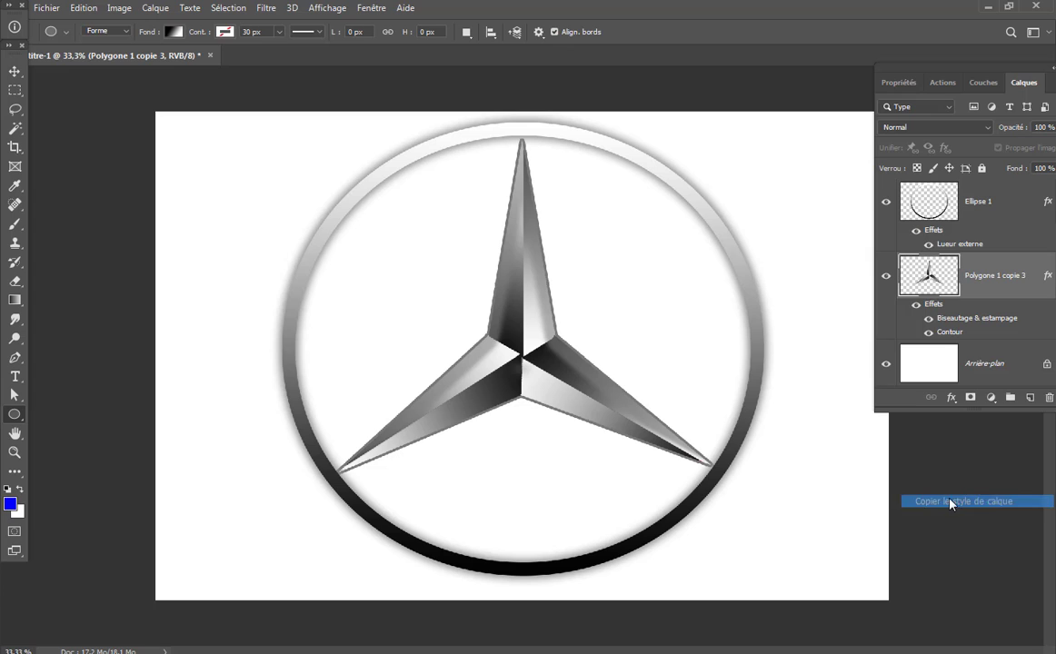
pyautogui.rightClick(951, 215)
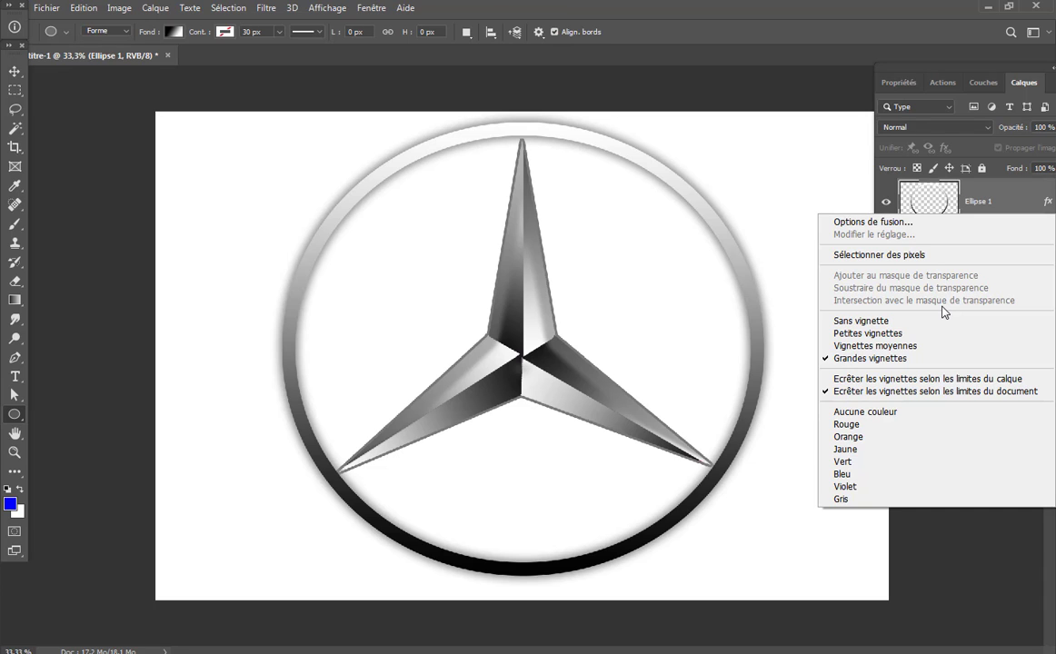
pyautogui.rightClick(1000, 202)
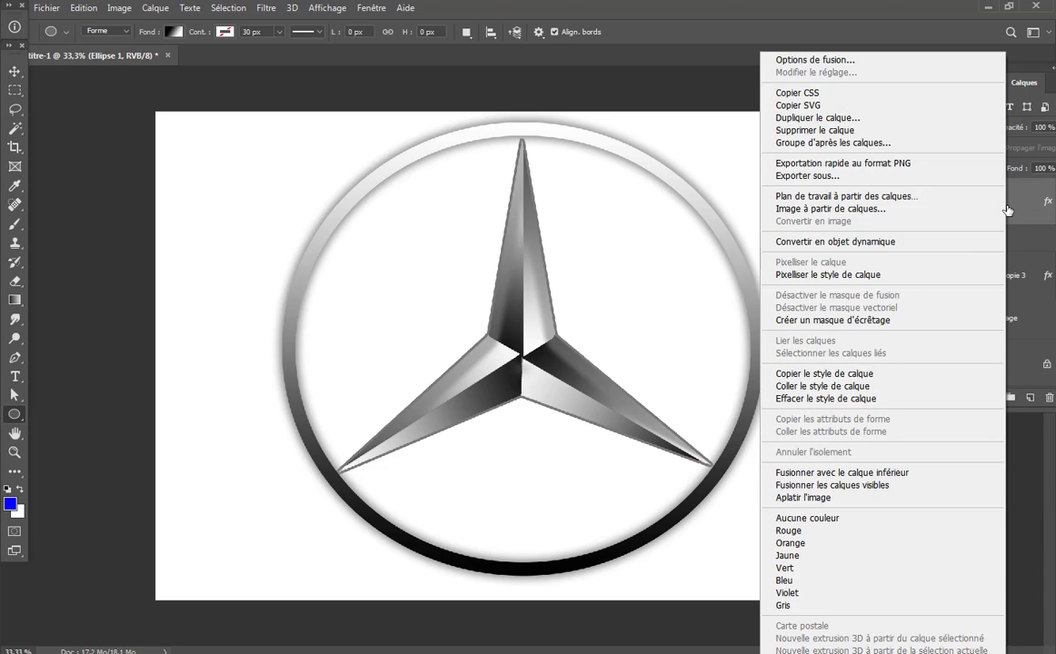
pyautogui.click(836, 386)
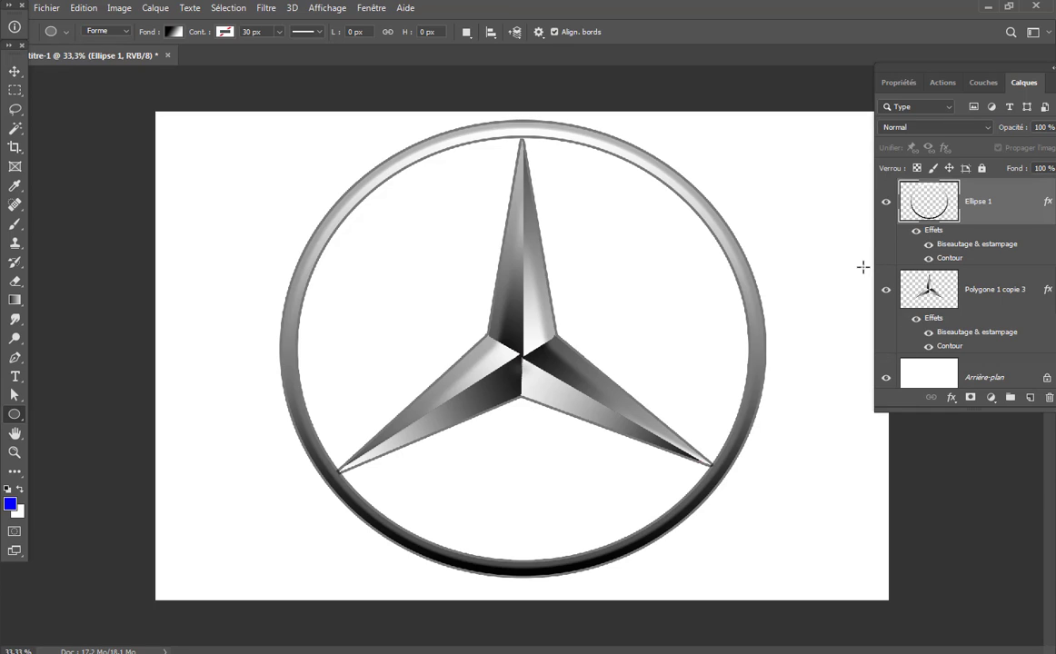
# Unlock the background layer and add a gradient overlay to it with the white-to-blue Bleu preset.
pyautogui.click(929, 368)
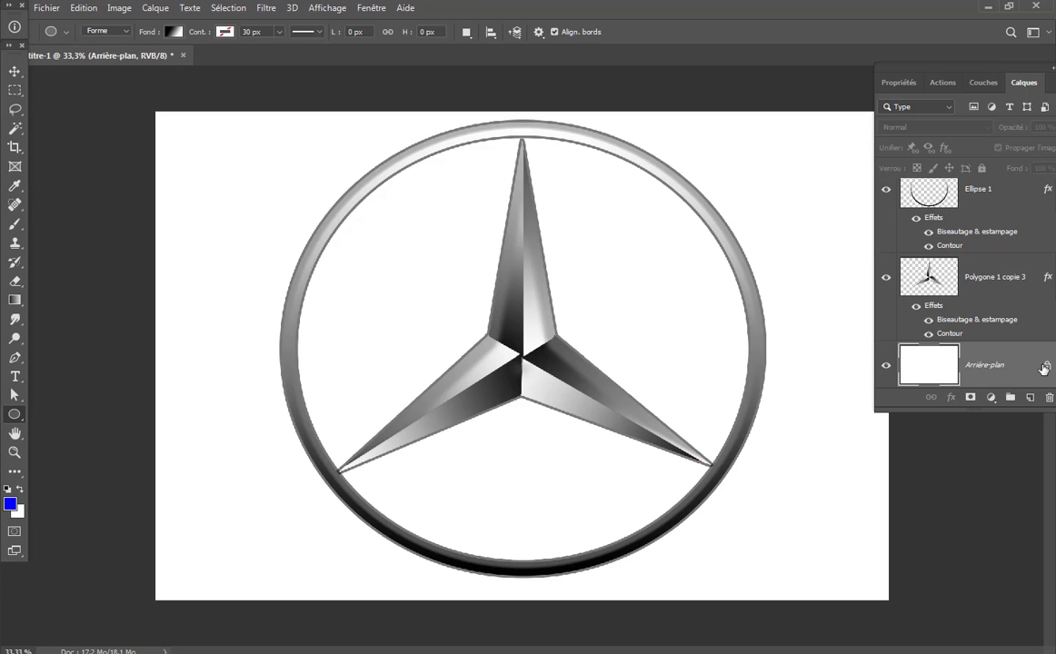
pyautogui.click(1045, 368)
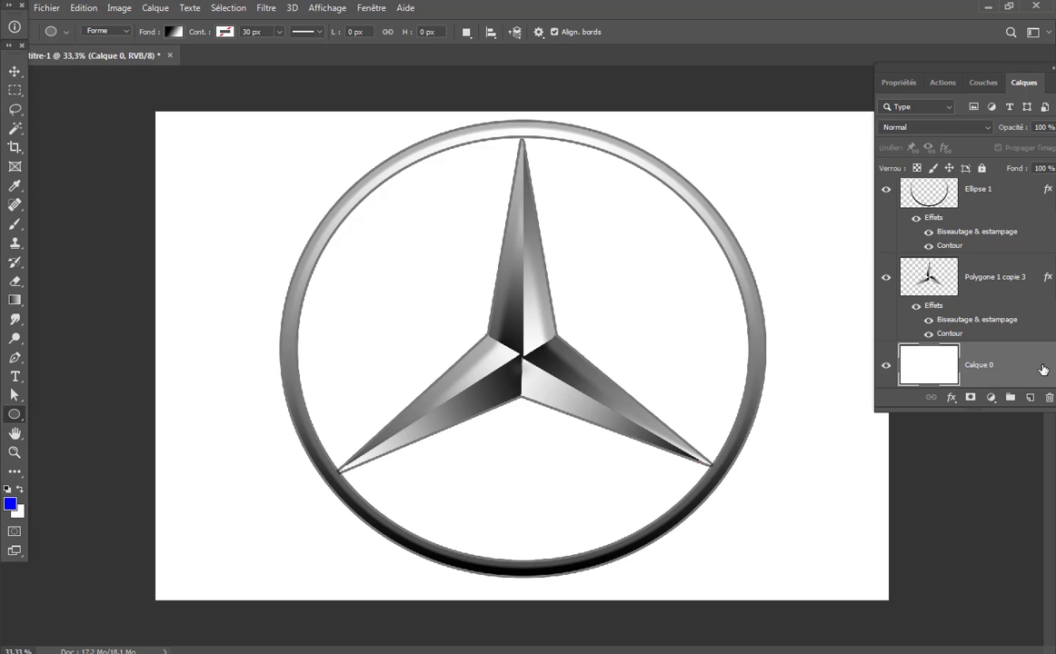
pyautogui.click(955, 400)
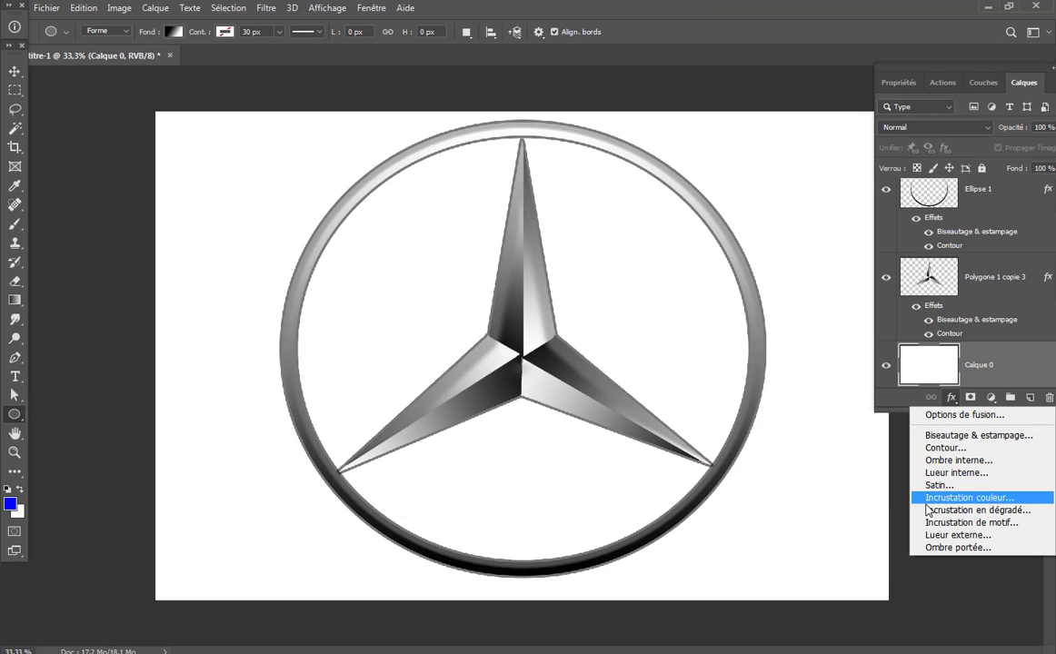
pyautogui.click(1020, 514)
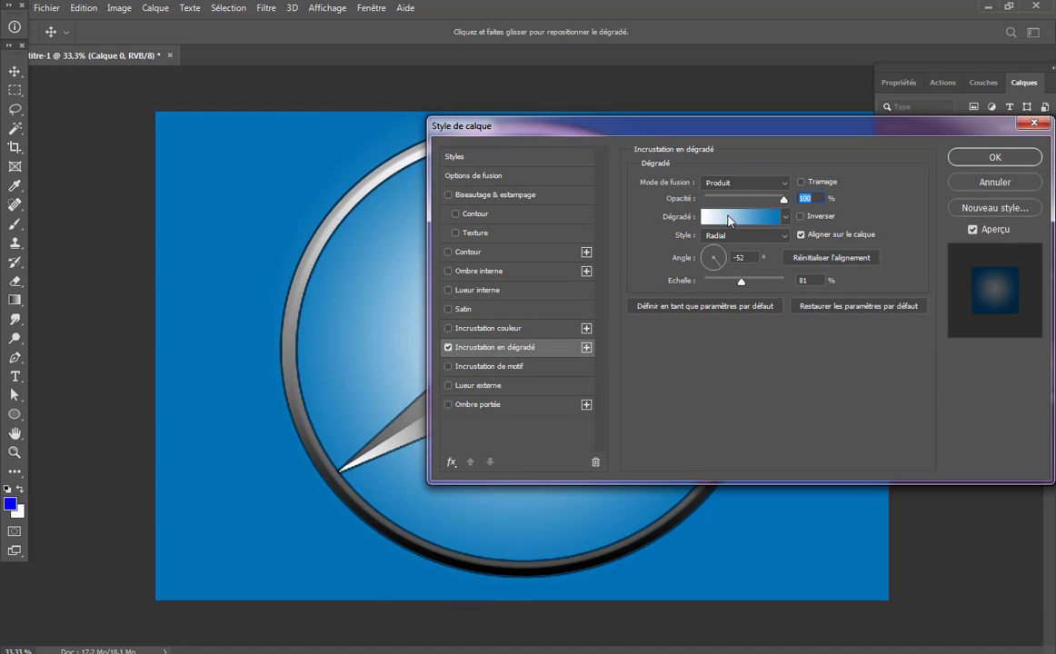
pyautogui.click(729, 218)
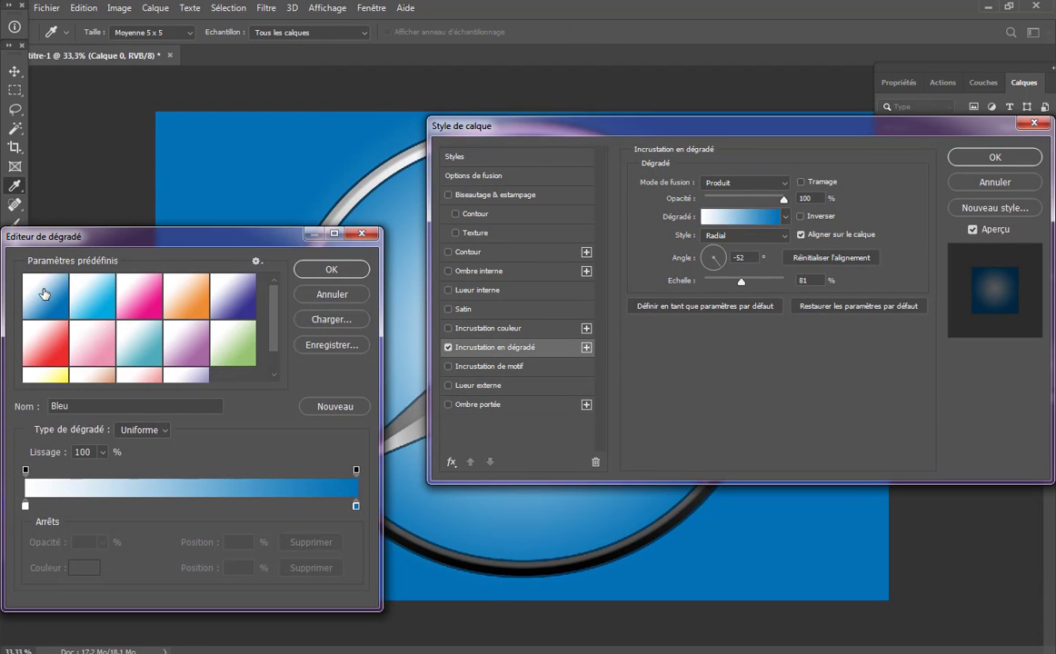
pyautogui.click(332, 270)
# Set the background's gradient overlay to Radial style, 98% scale and Normal blend mode, and apply it.
pyautogui.click(749, 236)
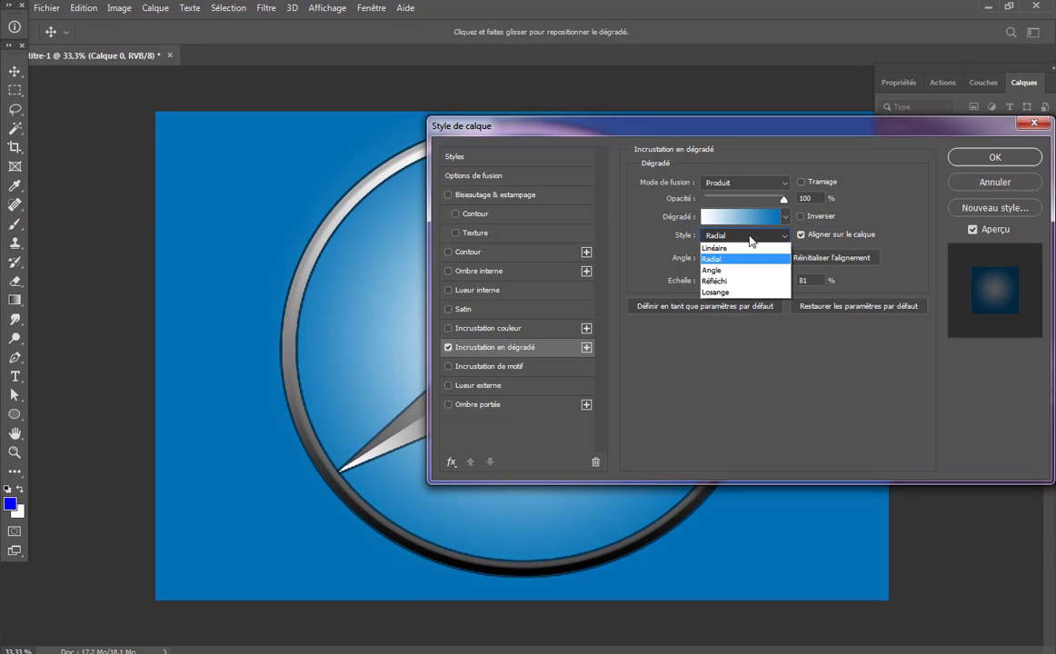
pyautogui.click(749, 263)
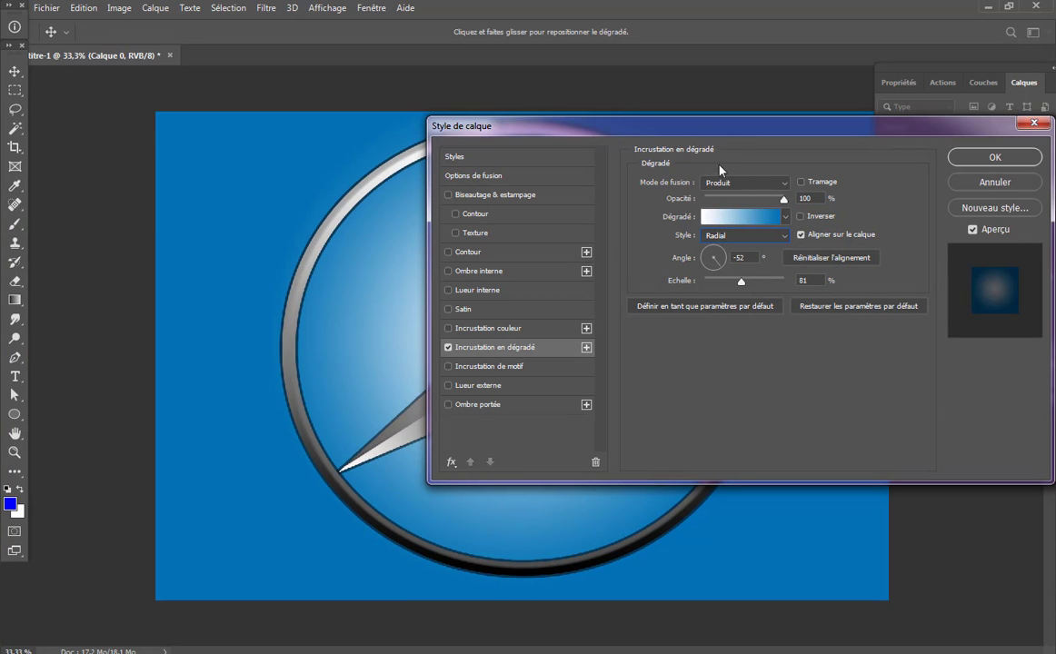
pyautogui.moveTo(697, 132); pyautogui.dragTo(895, 122)
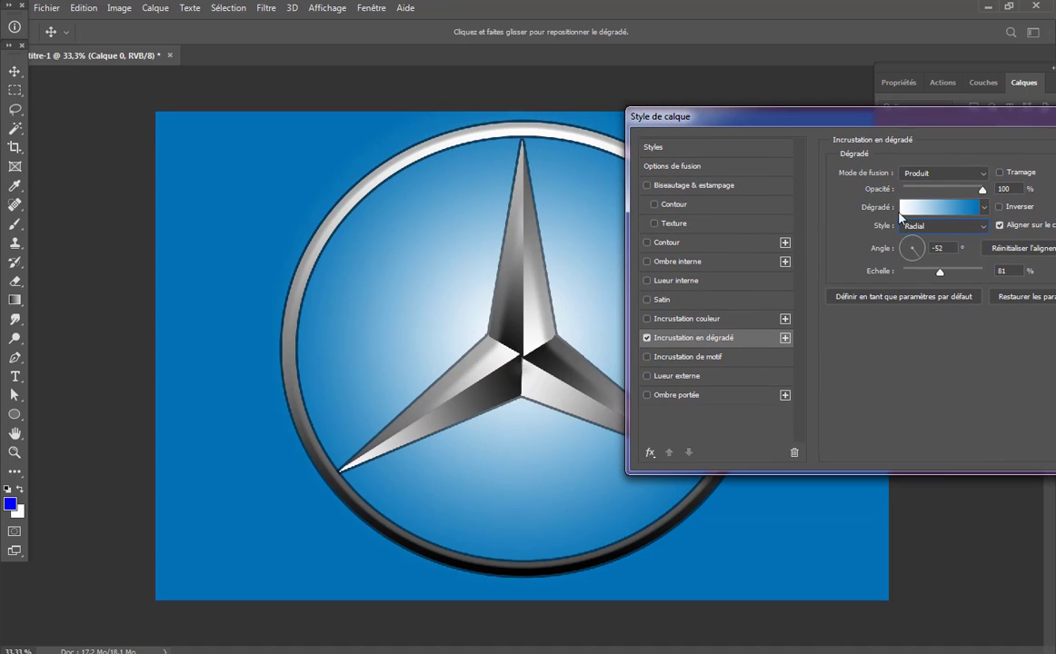
pyautogui.moveTo(943, 277)
pyautogui.mouseDown()
pyautogui.moveTo(907, 280)
pyautogui.moveTo(952, 279)
pyautogui.mouseUp()
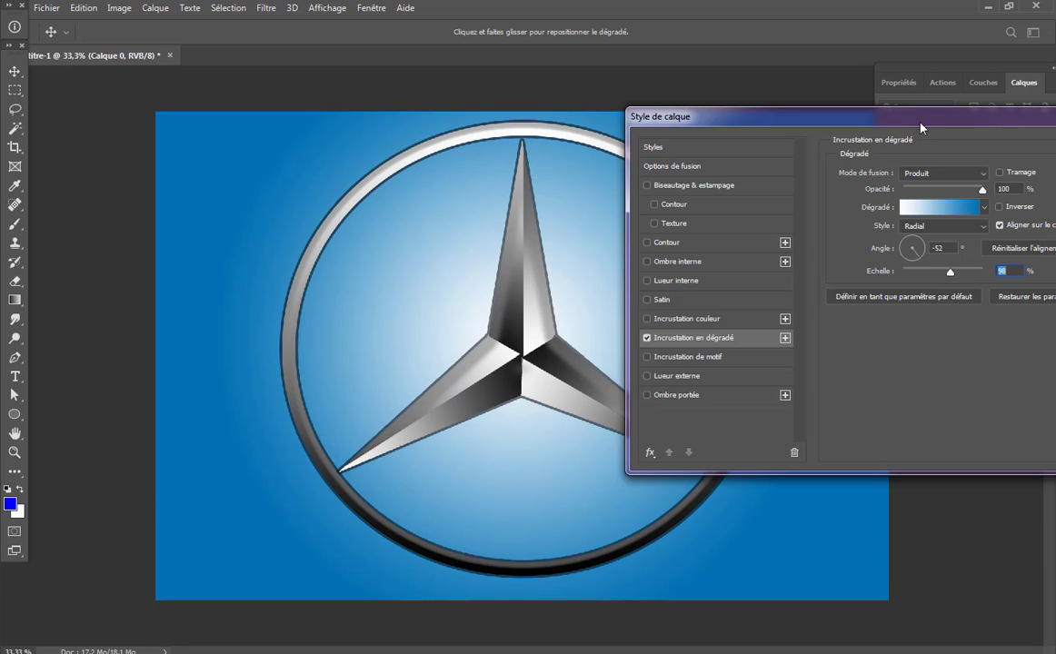
pyautogui.moveTo(904, 123); pyautogui.dragTo(649, 128)
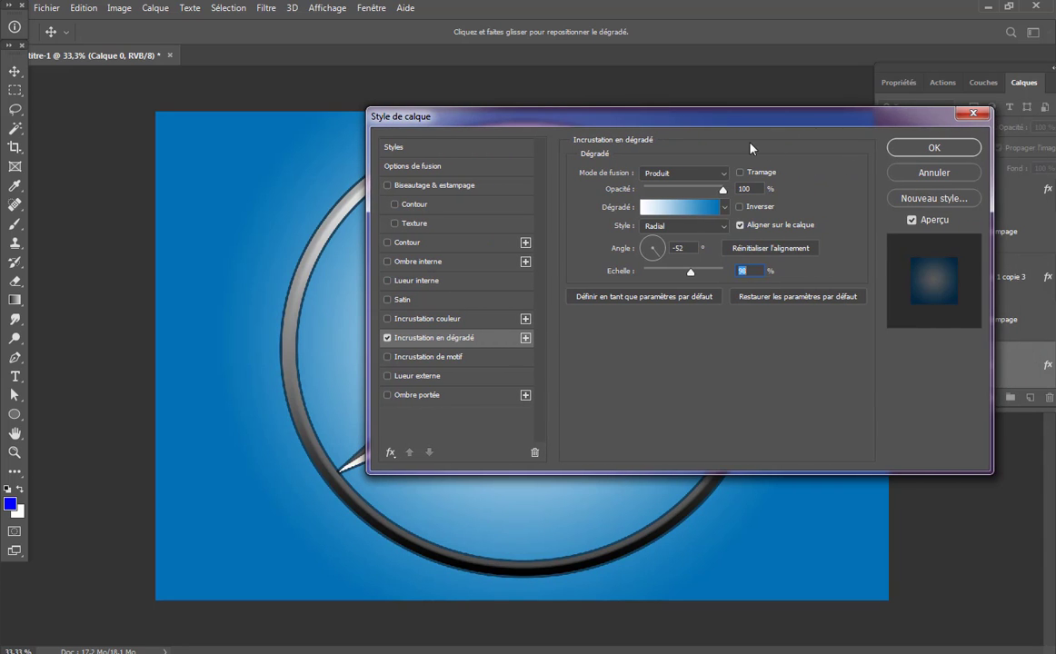
pyautogui.click(718, 173)
pyautogui.click(677, 177)
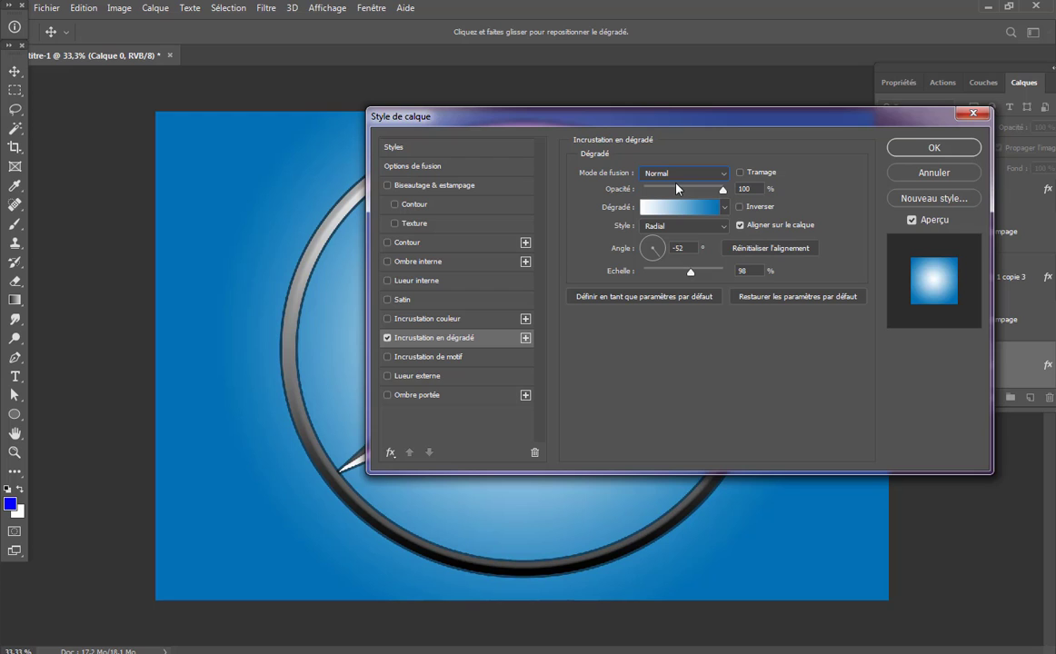
pyautogui.click(932, 148)
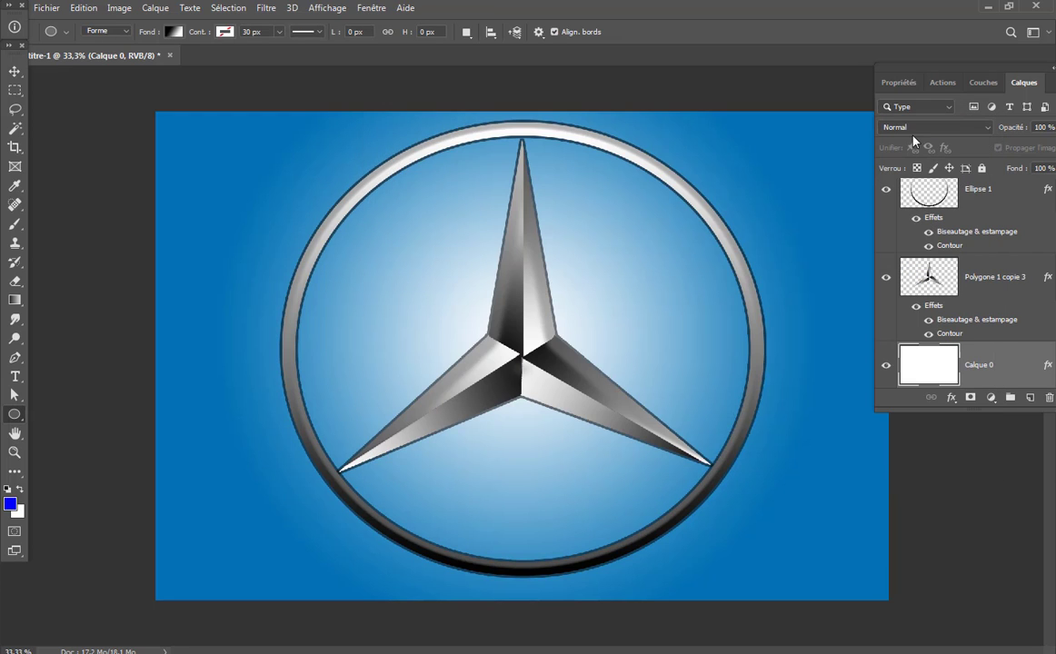
# Merge the Ellipse 1 ring layer and the Polygone 1 copie 3 star layer into one layer.
pyautogui.click(974, 204)
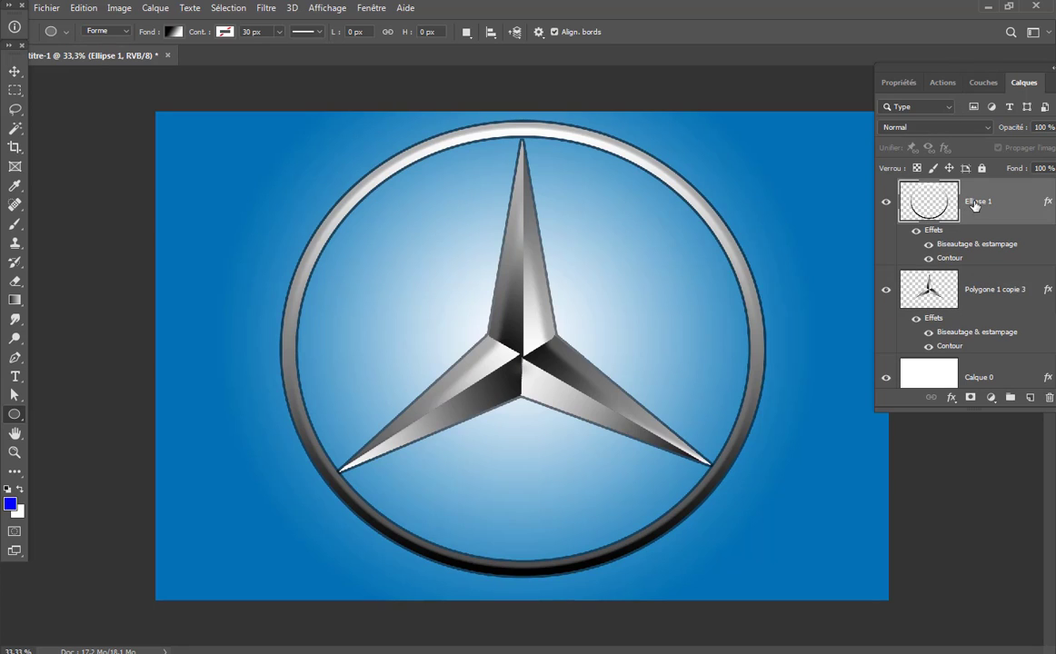
pyautogui.keyDown('shift'); pyautogui.click(1019, 310); pyautogui.keyUp('shift')
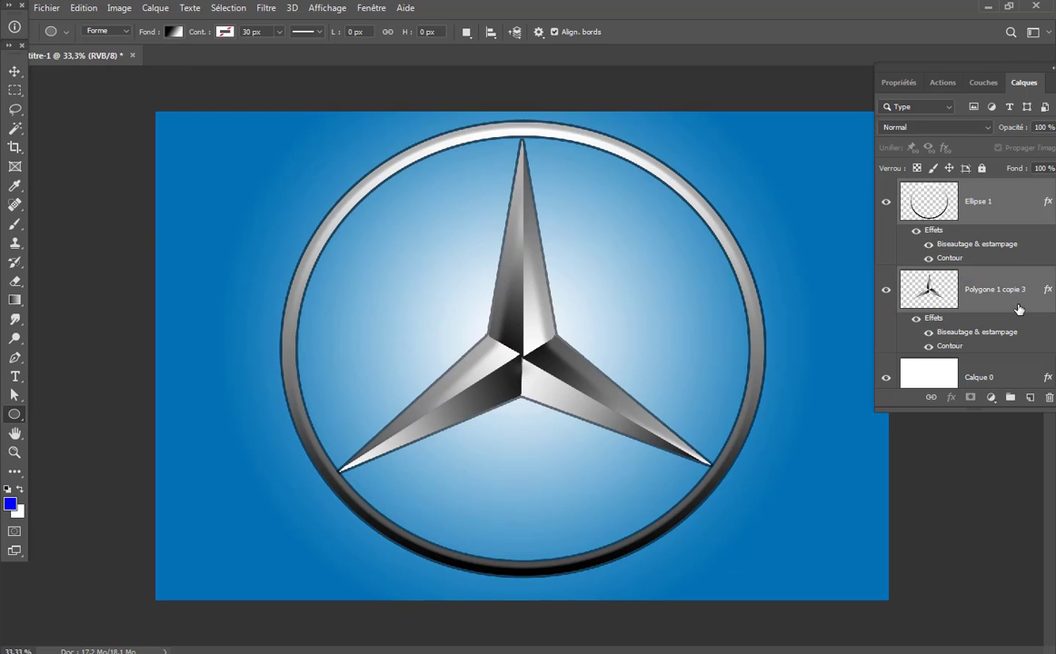
pyautogui.rightClick(1019, 310)
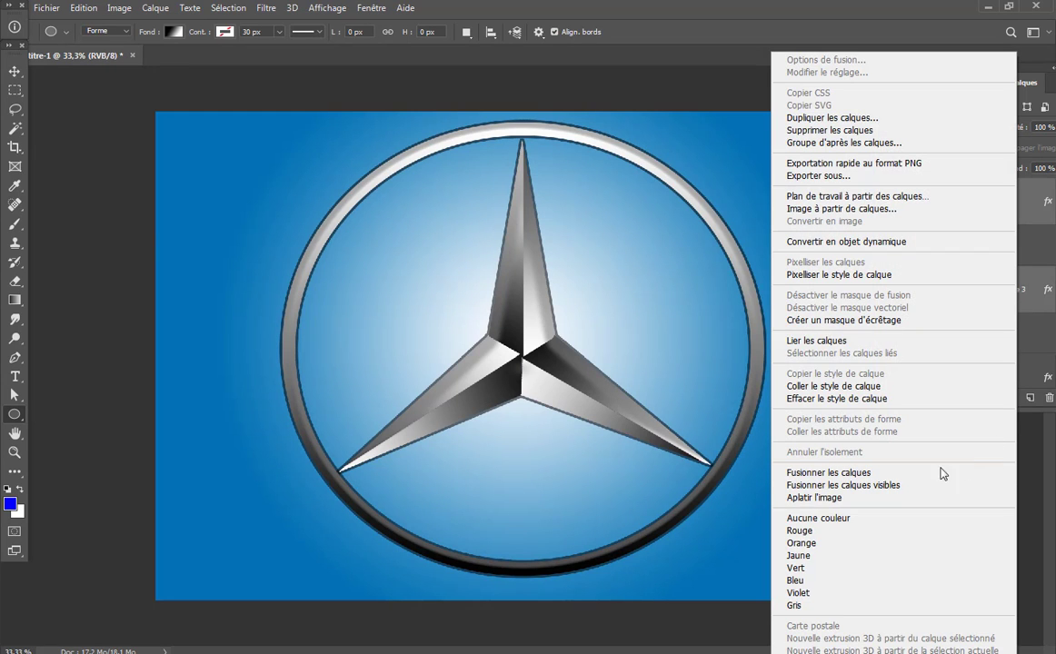
pyautogui.click(873, 474)
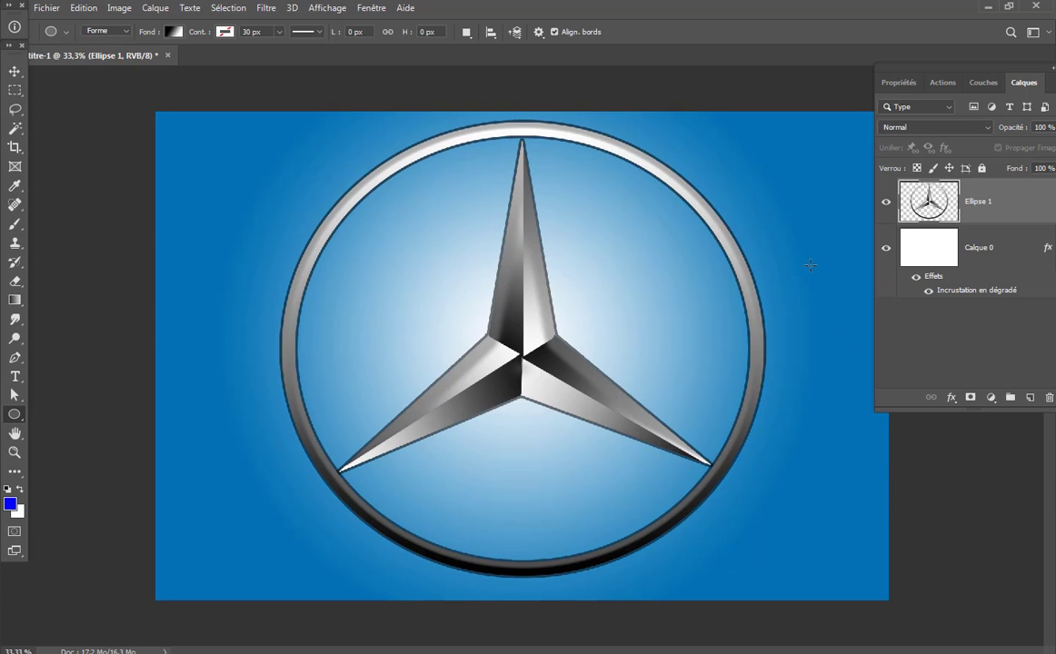
# Scale the merged logo down proportionally to roughly four fifths of its size and position it near the canvas centre.
pyautogui.click(83, 7)
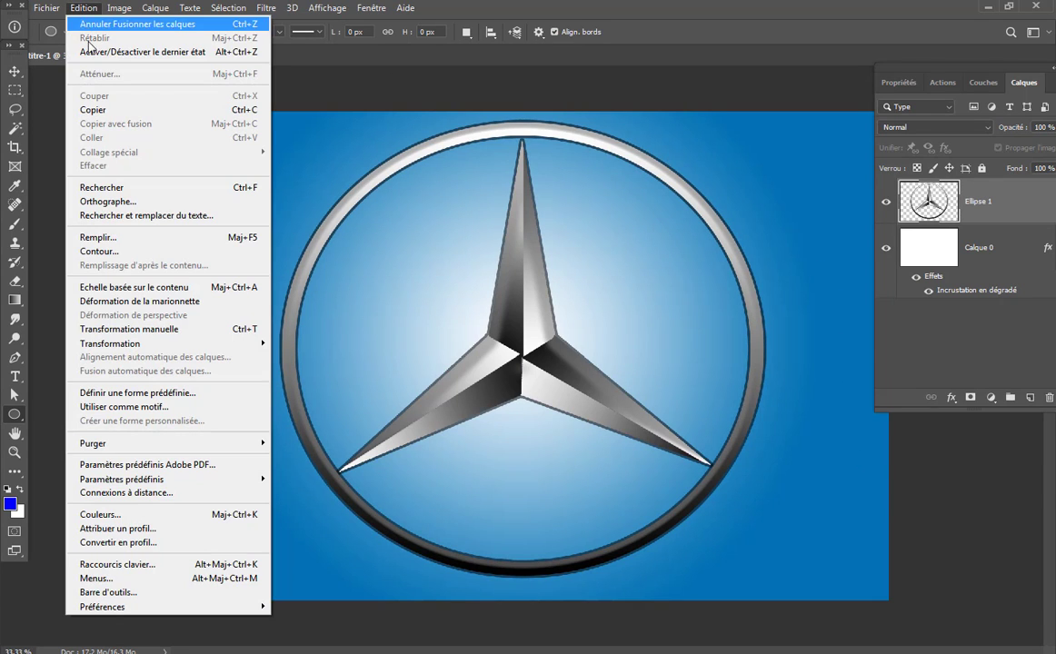
pyautogui.moveTo(134, 343)
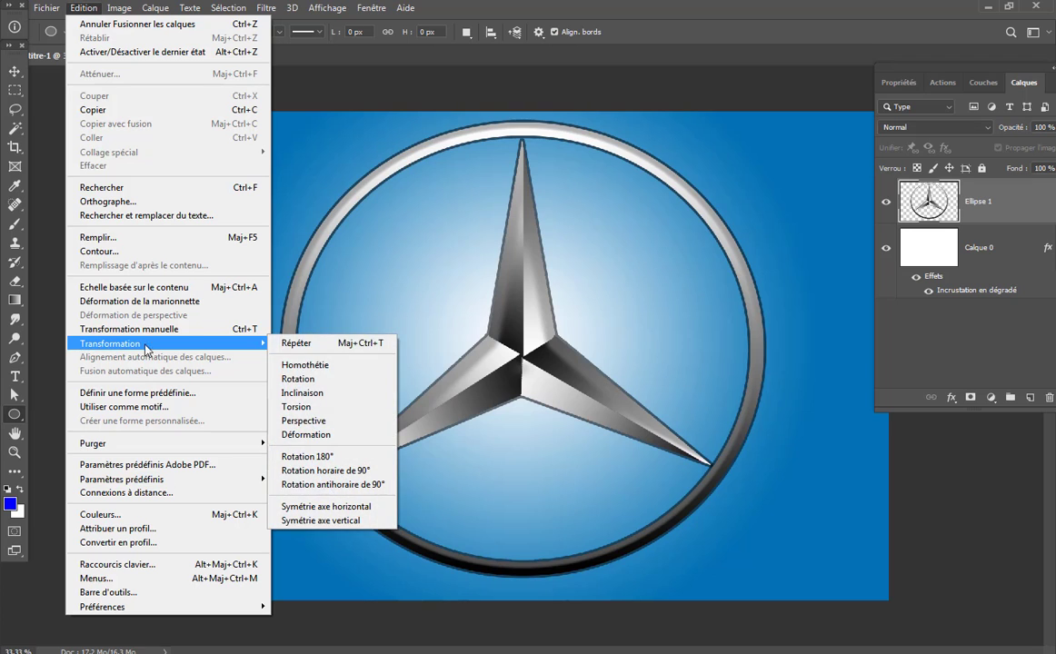
pyautogui.click(309, 364)
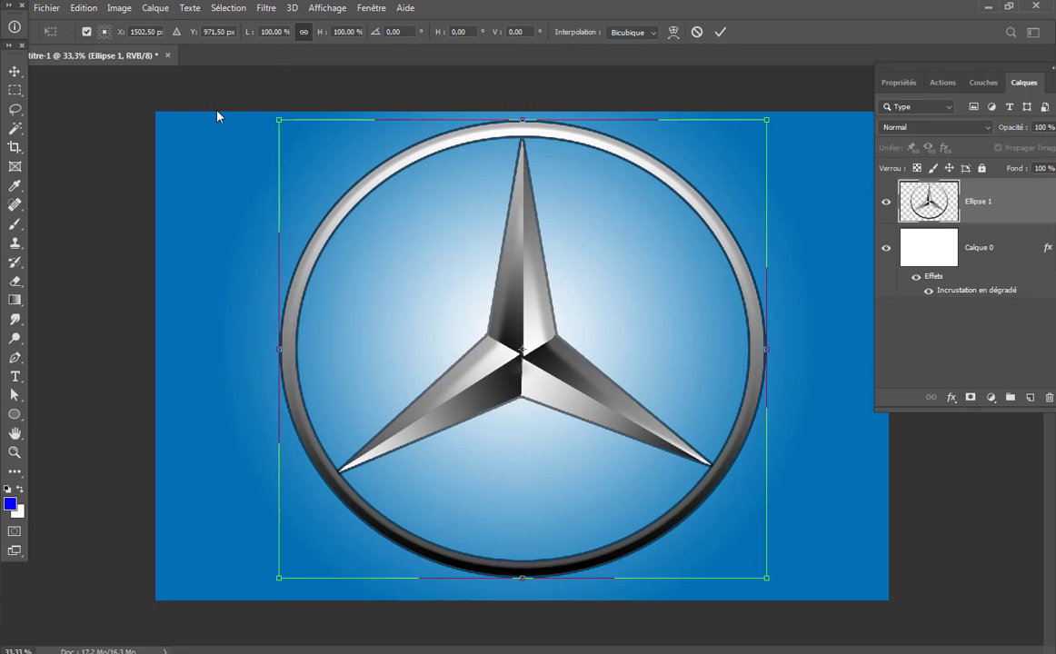
pyautogui.moveTo(278, 120); pyautogui.dragTo(384, 219)
pyautogui.moveTo(583, 384); pyautogui.dragTo(518, 313)
pyautogui.click(16, 74)
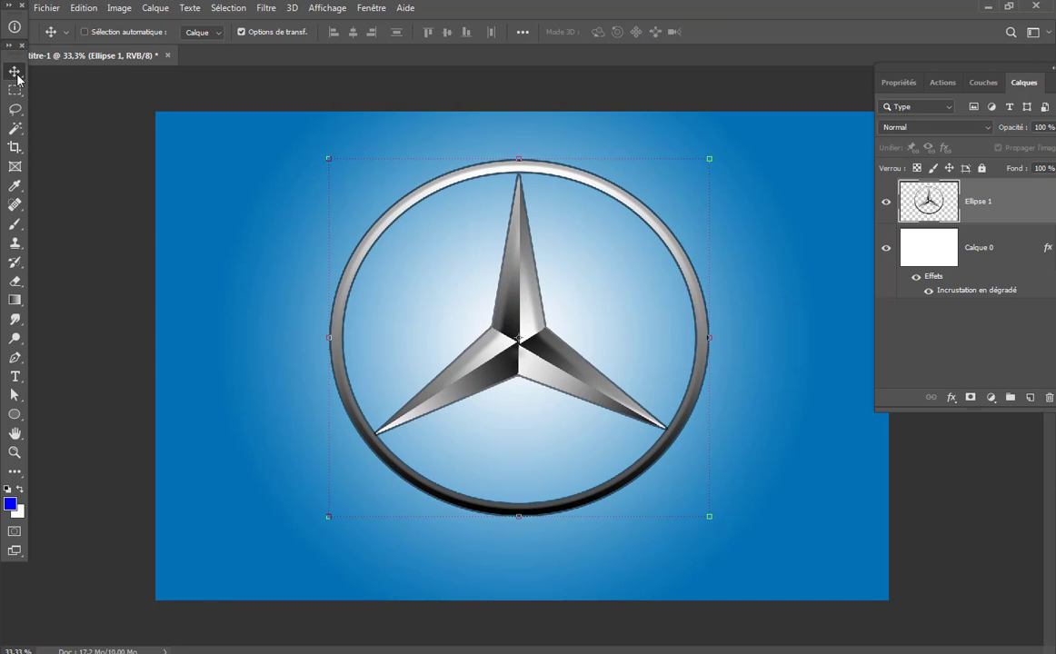
# Centre the merged logo horizontally and vertically on the canvas, aligning it to a selection of the whole canvas.
pyautogui.hotkey('ctrl', 'a')
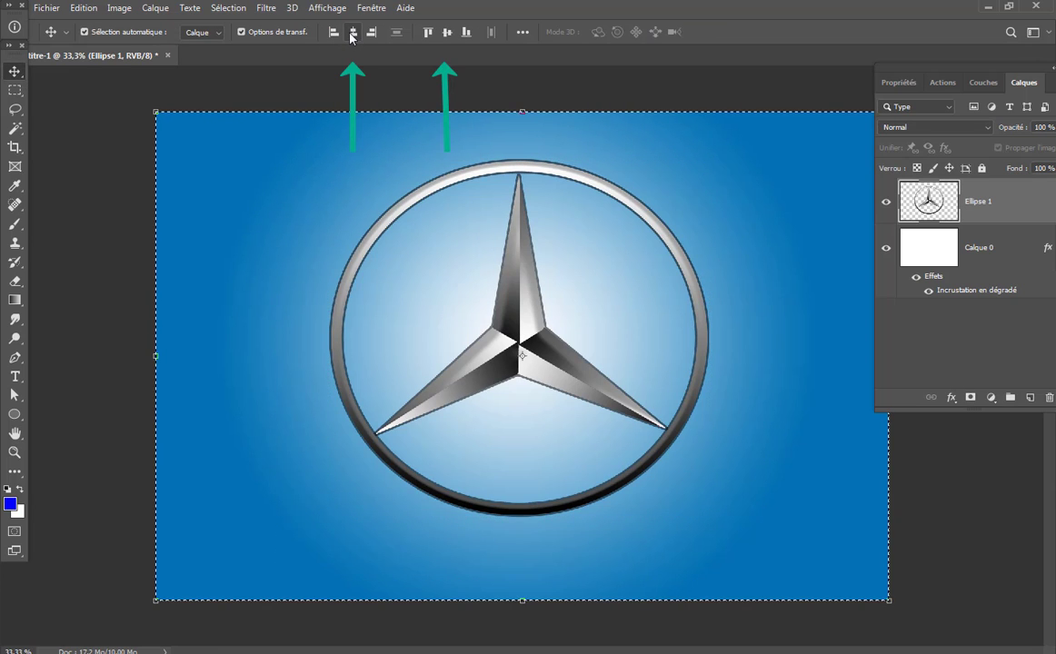
pyautogui.click(353, 33)
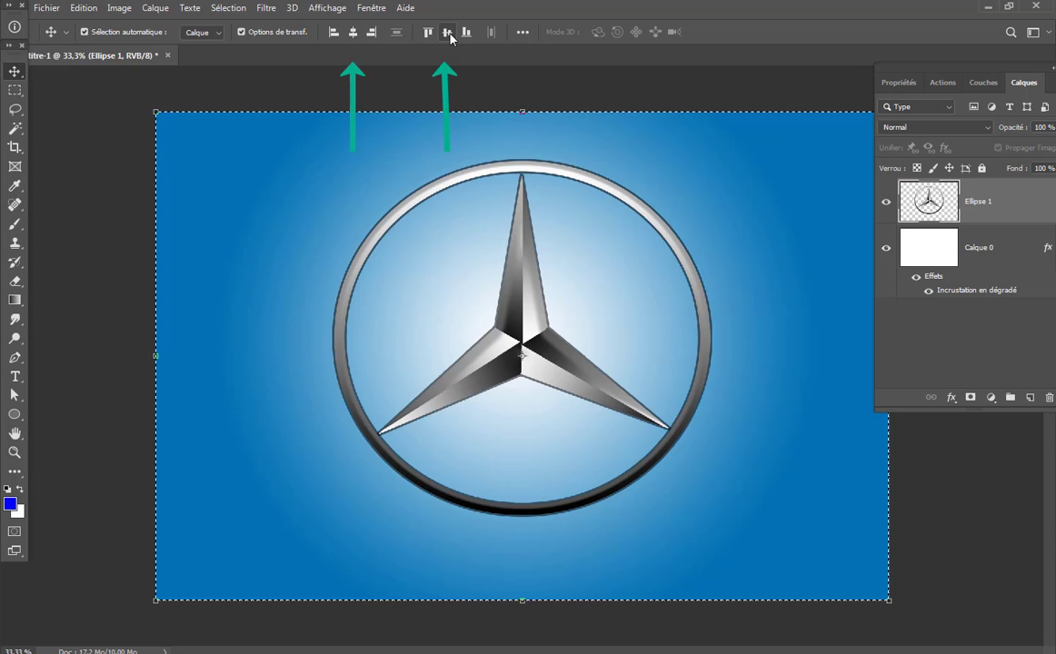
pyautogui.click(450, 35)
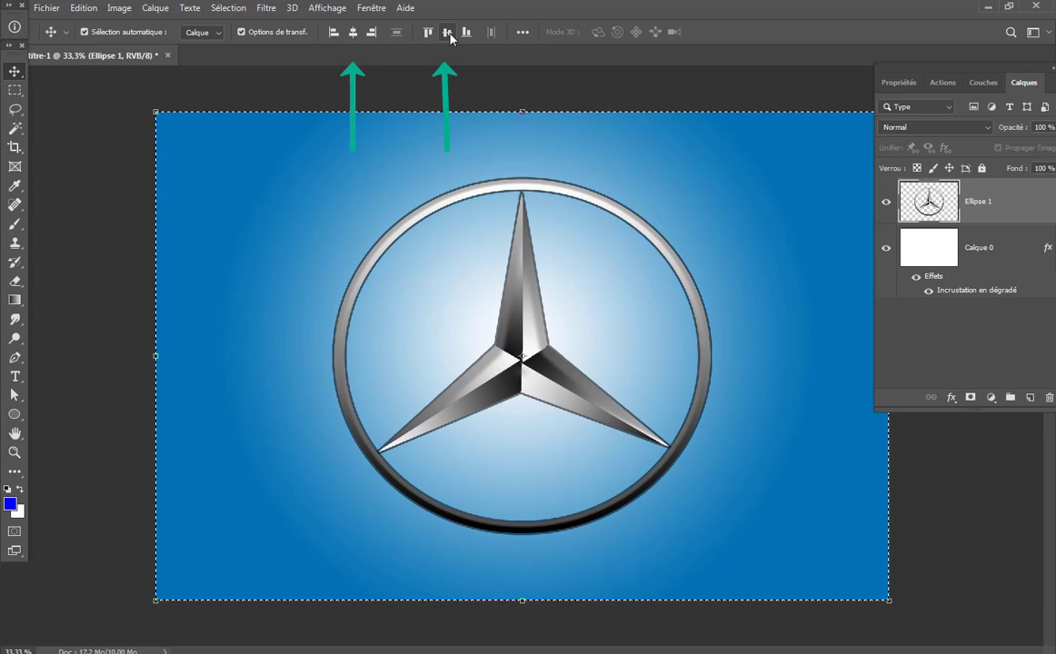
# Add the text "AMG" in Corbel Italic 72 pt just below the ring, on a layer directly above the background.
pyautogui.click(917, 253)
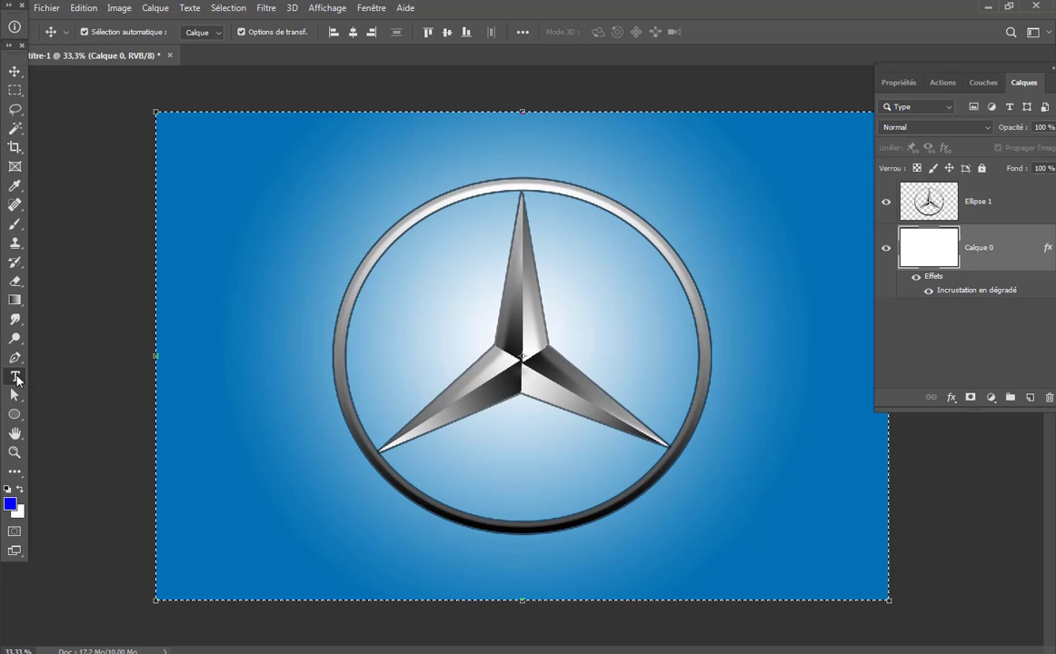
pyautogui.click(15, 378)
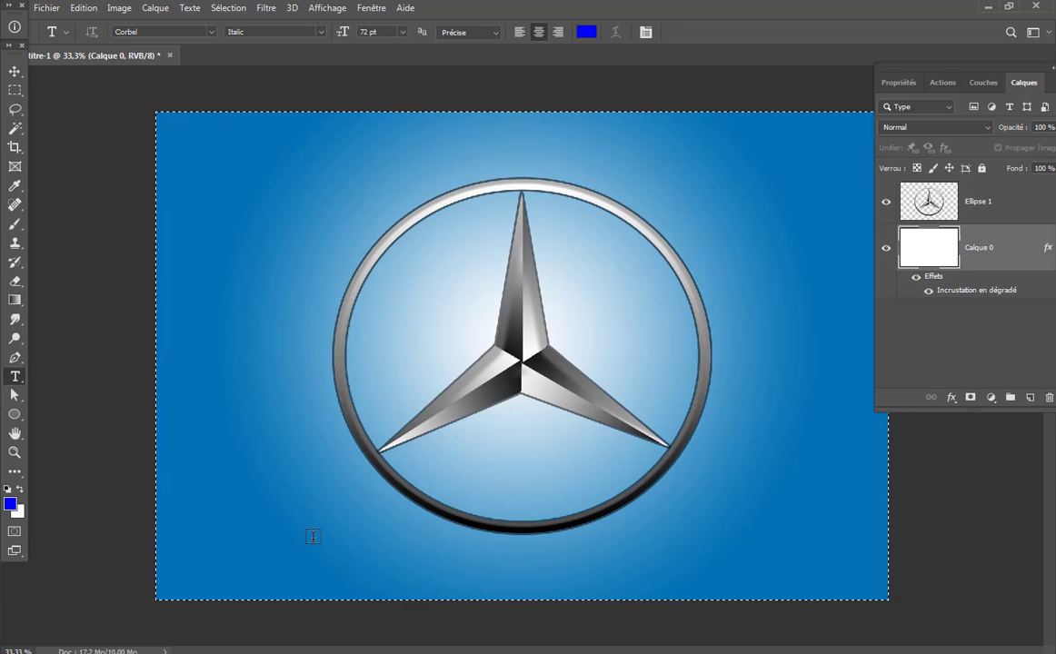
pyautogui.click(445, 550)
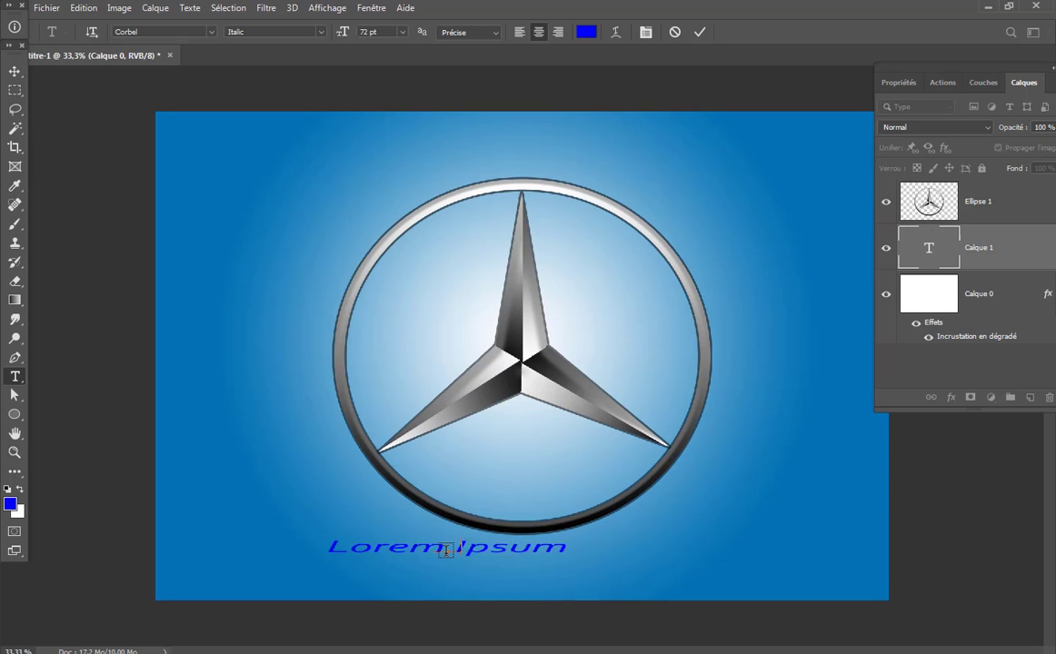
pyautogui.write('AMG')
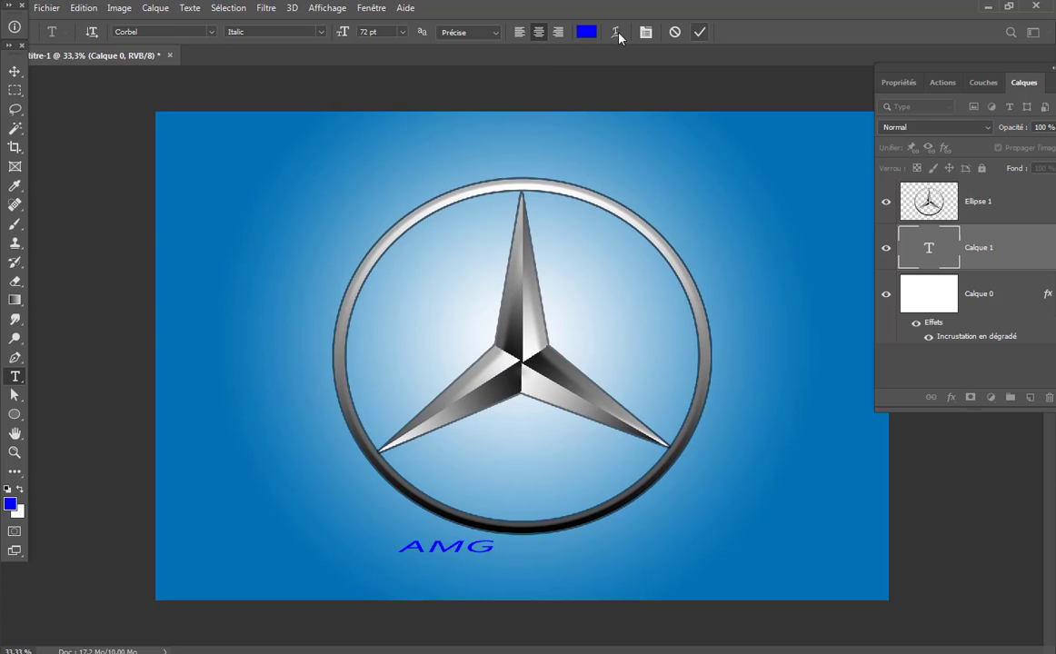
# Set the colour of the AMG text to near-white fdfdfd.
pyautogui.click(645, 33)
pyautogui.click(639, 215)
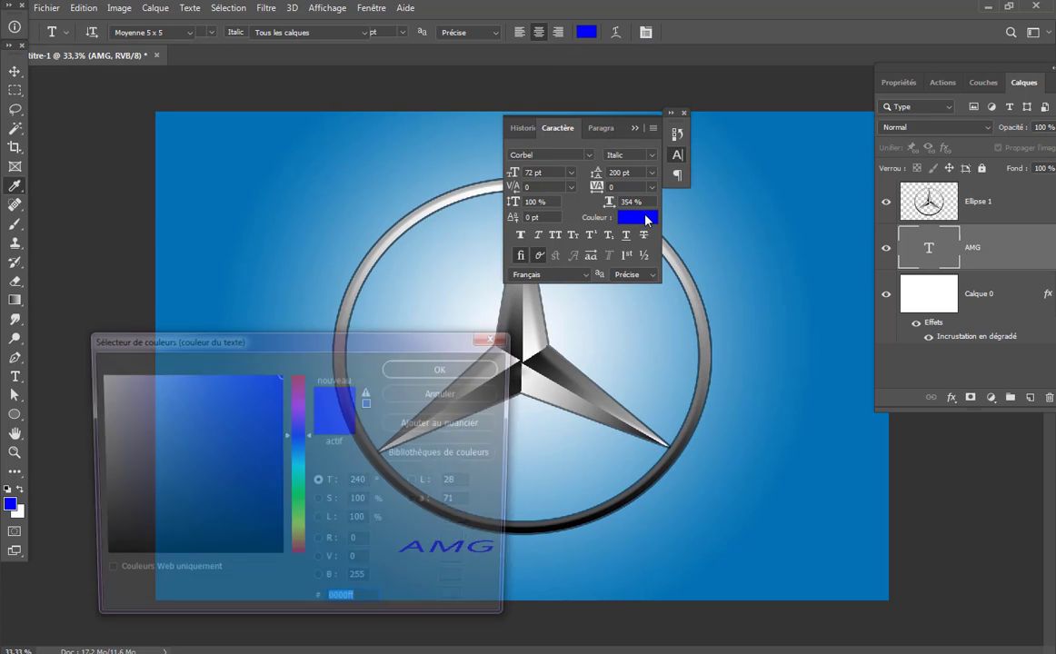
pyautogui.moveTo(122, 402); pyautogui.dragTo(97, 375)
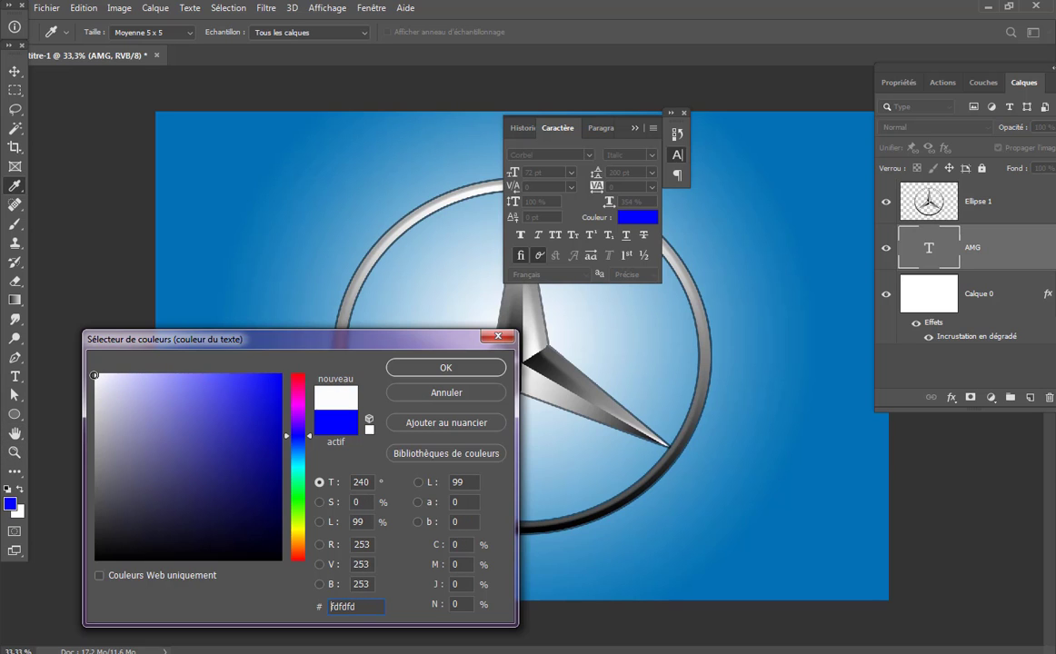
pyautogui.click(423, 368)
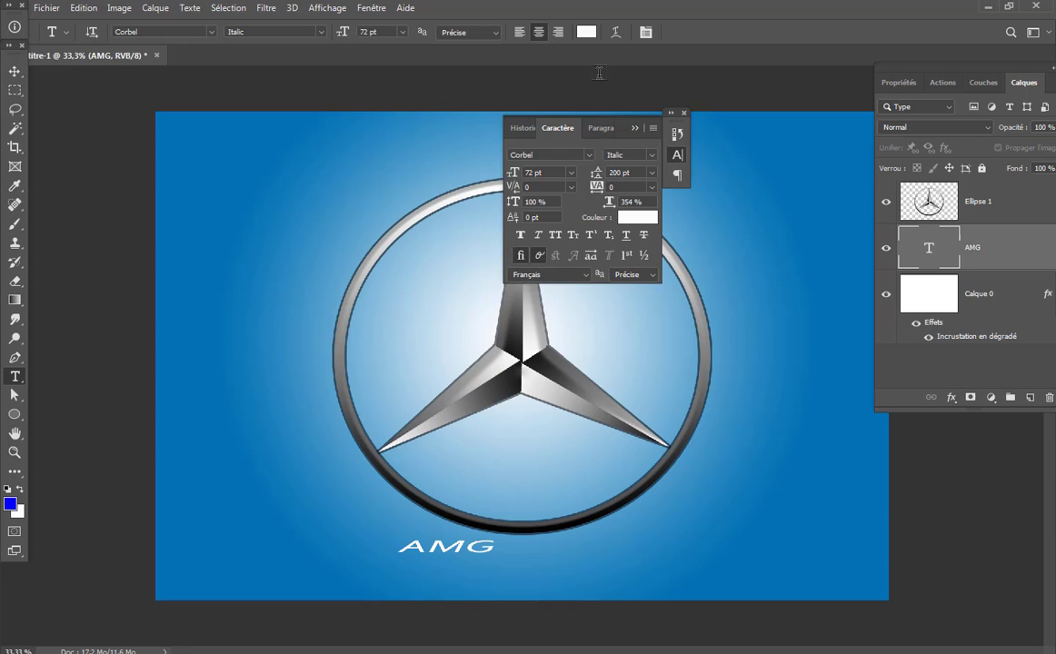
# Scale the AMG text proportionally to about 368% and centre it horizontally on the canvas, beneath the ring.
pyautogui.click(85, 8)
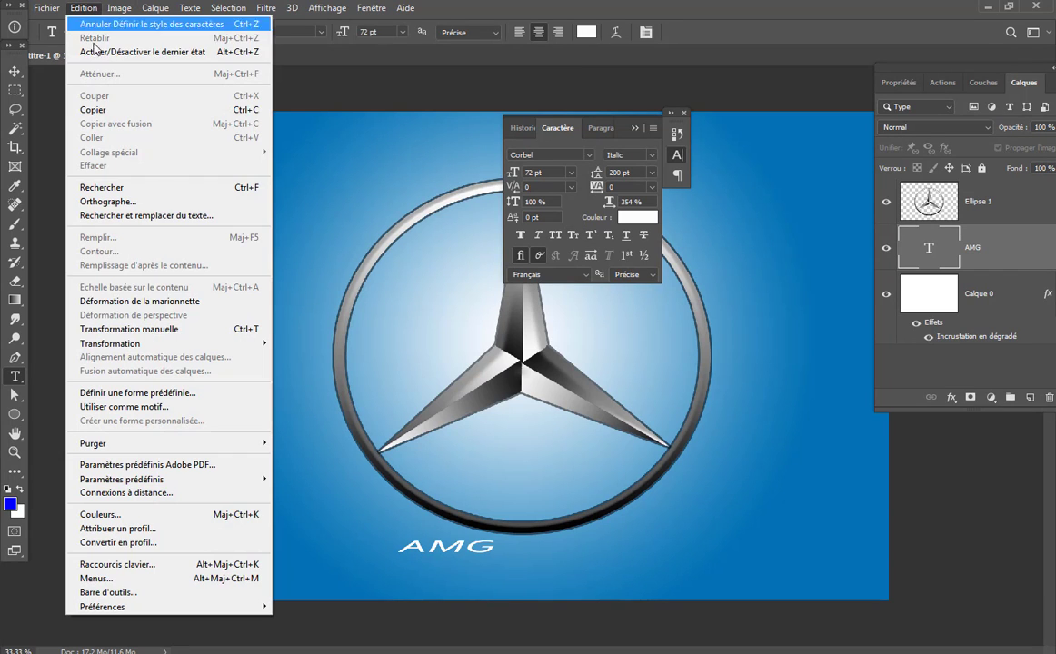
pyautogui.moveTo(173, 343)
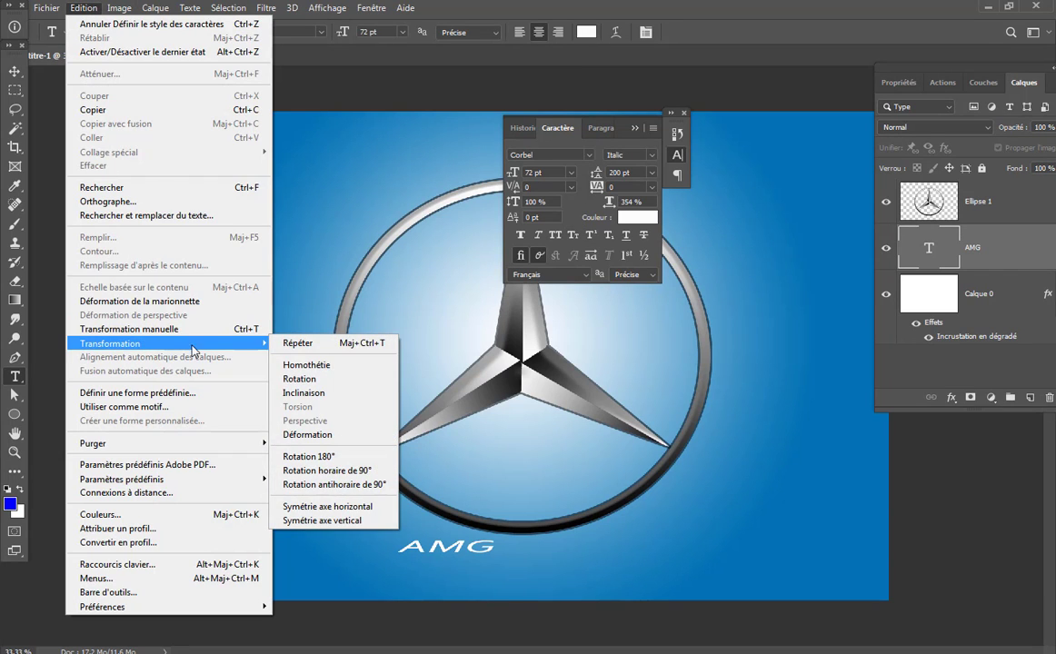
pyautogui.click(315, 366)
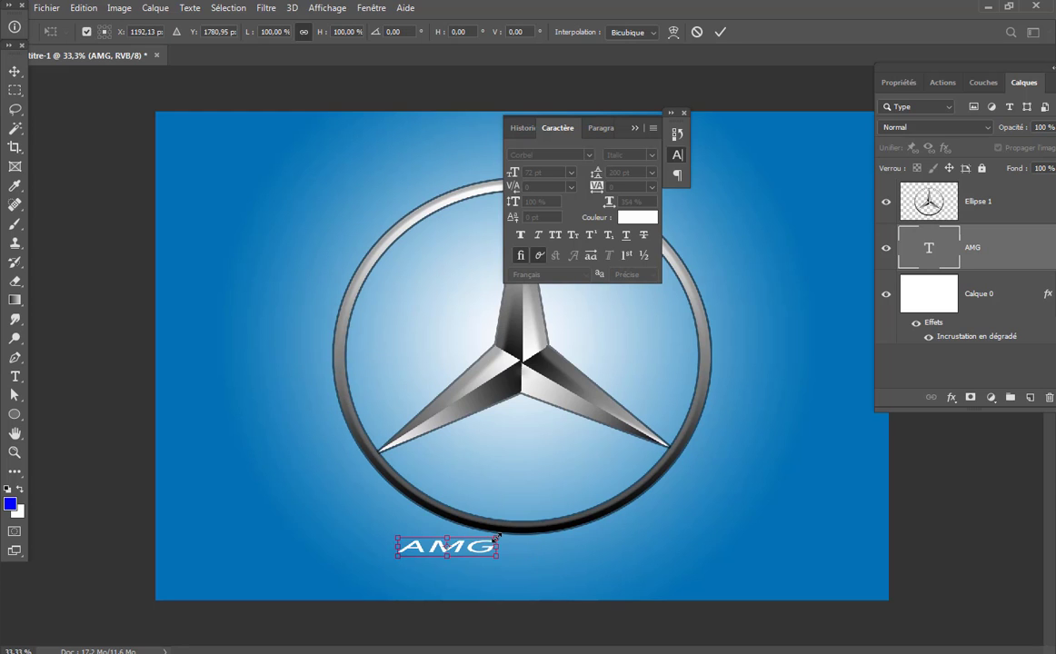
pyautogui.moveTo(496, 538); pyautogui.dragTo(758, 487)
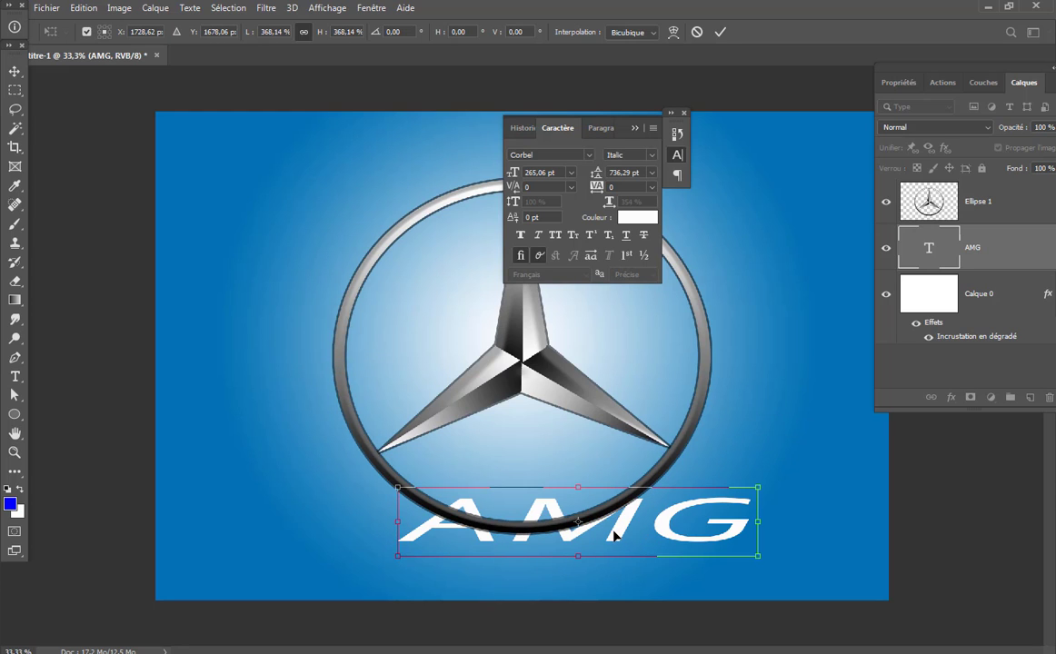
pyautogui.moveTo(614, 537); pyautogui.dragTo(587, 581)
pyautogui.press('Return')
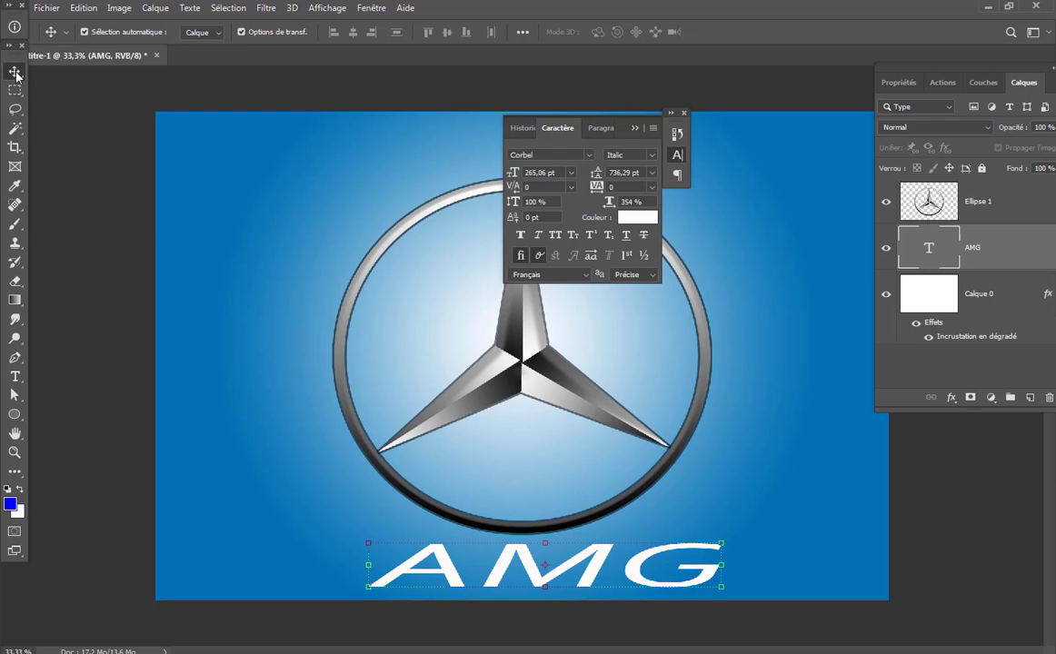
pyautogui.click(85, 31)
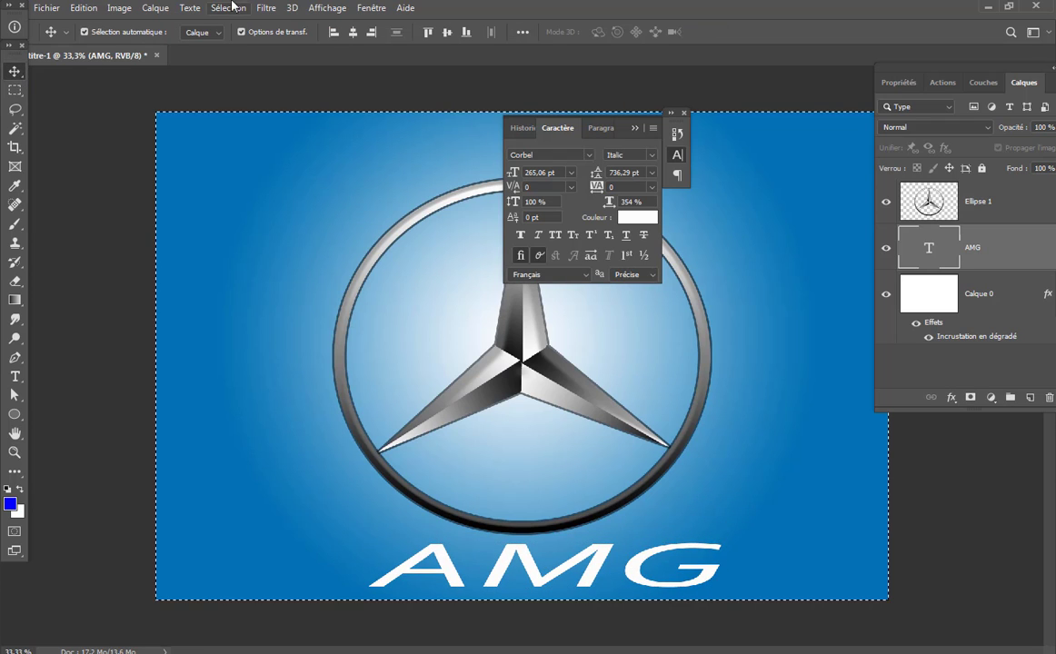
pyautogui.click(353, 33)
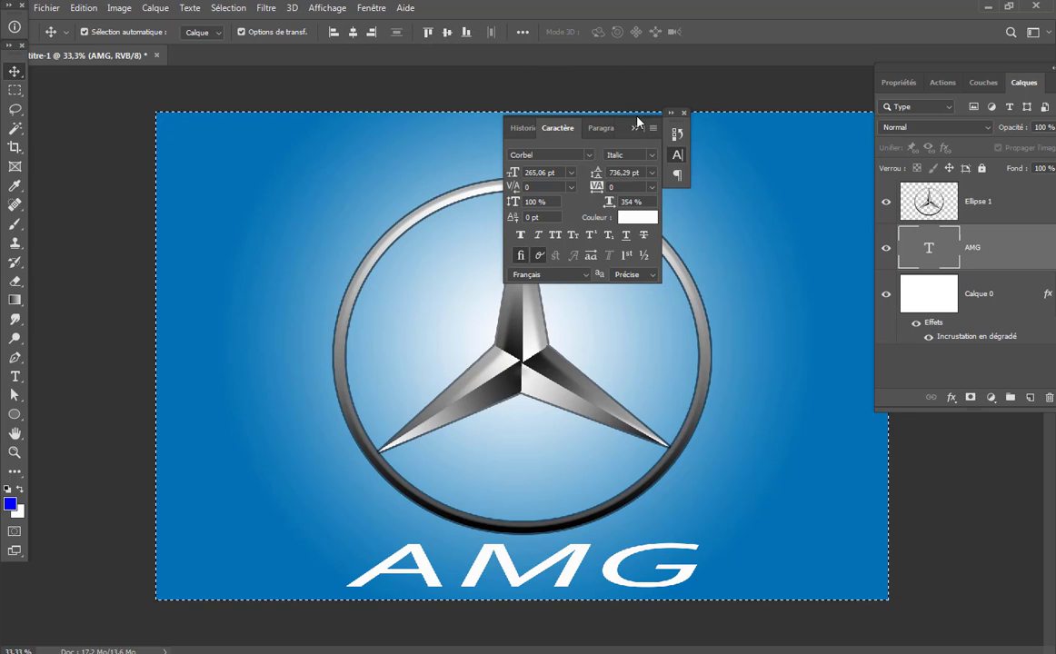
pyautogui.click(589, 160)
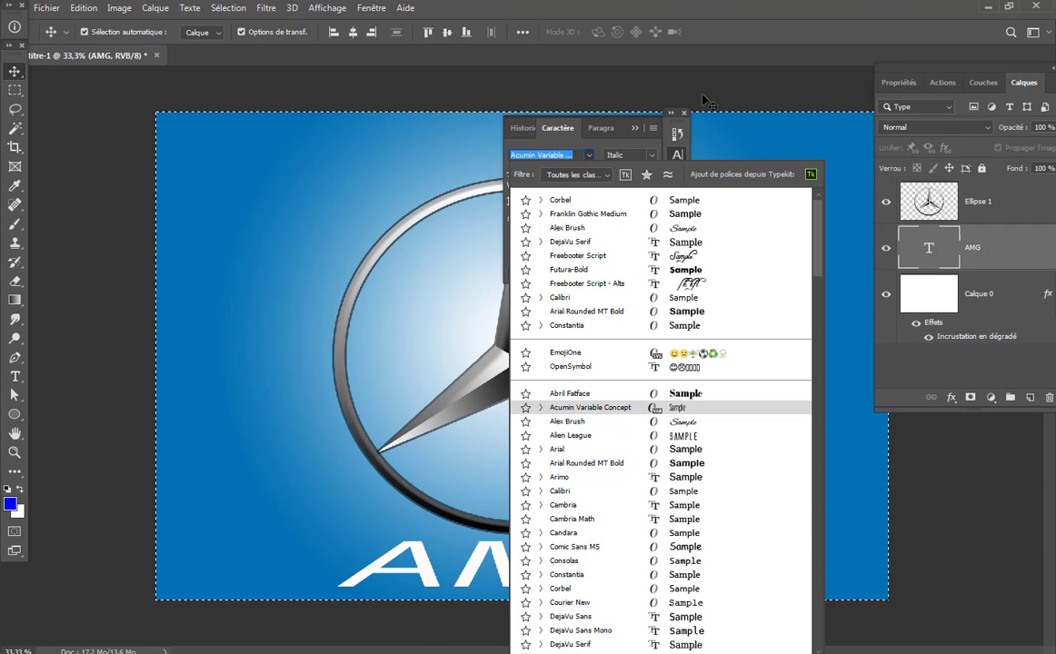
pyautogui.click(762, 82)
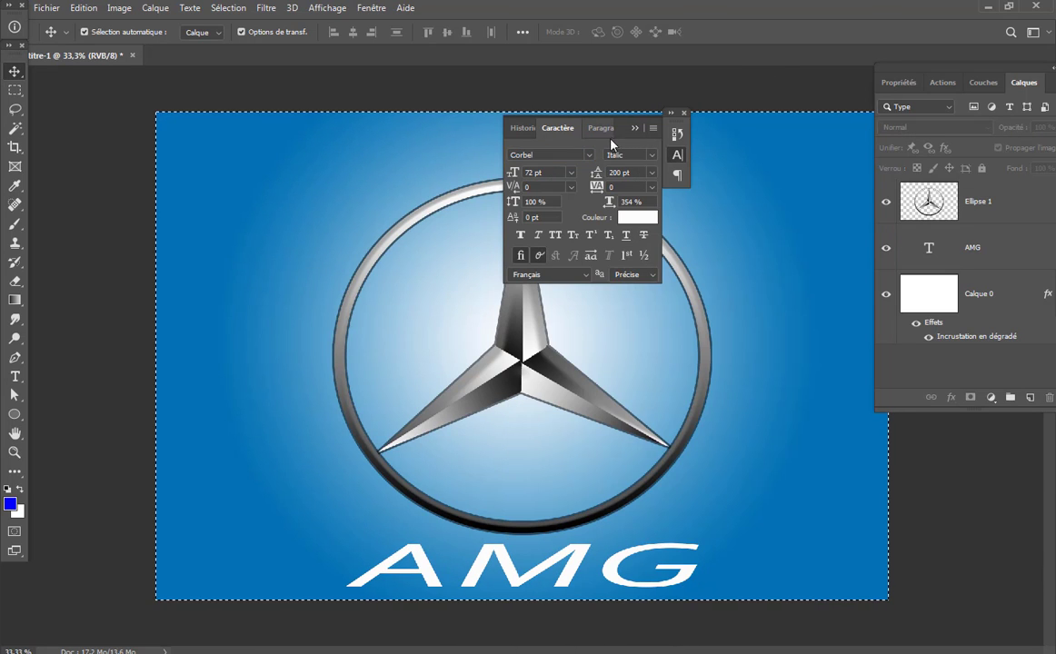
pyautogui.click(656, 159)
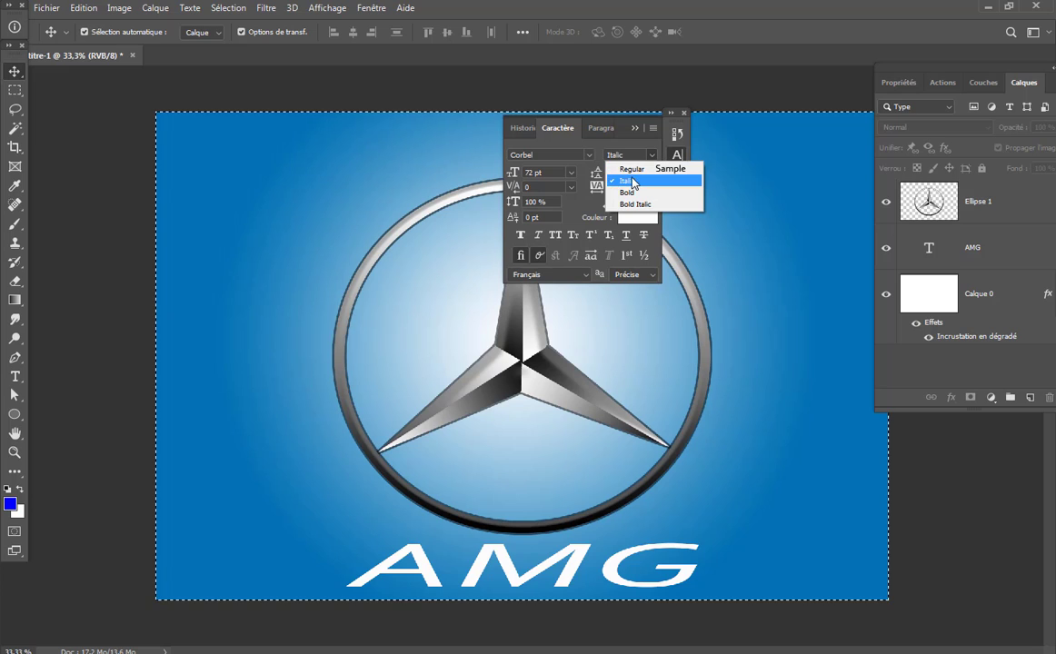
pyautogui.click(649, 184)
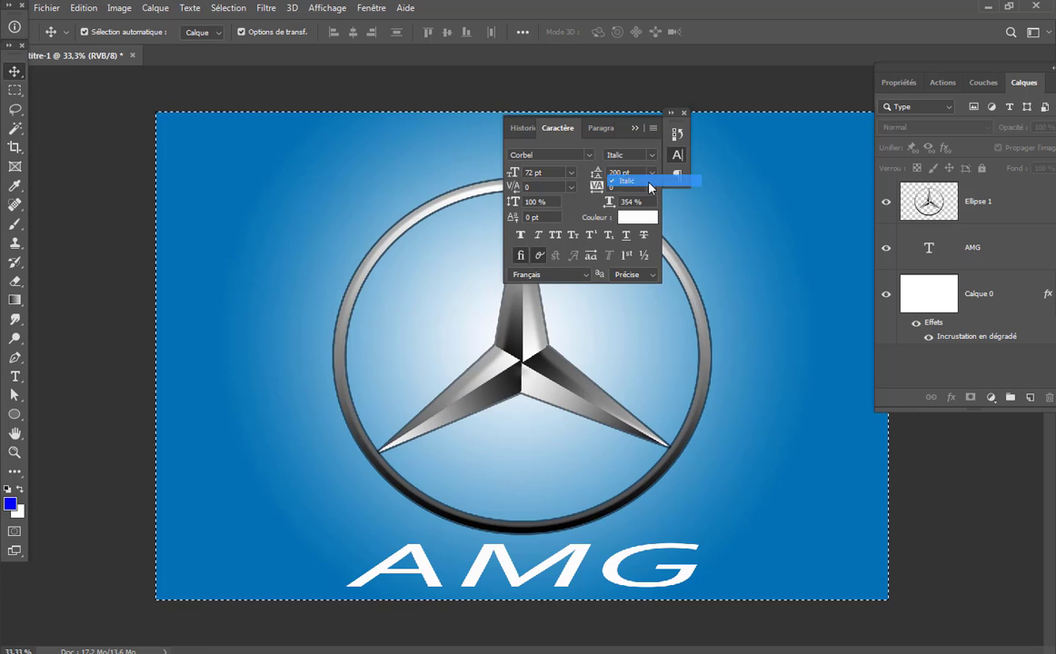
pyautogui.click(637, 130)
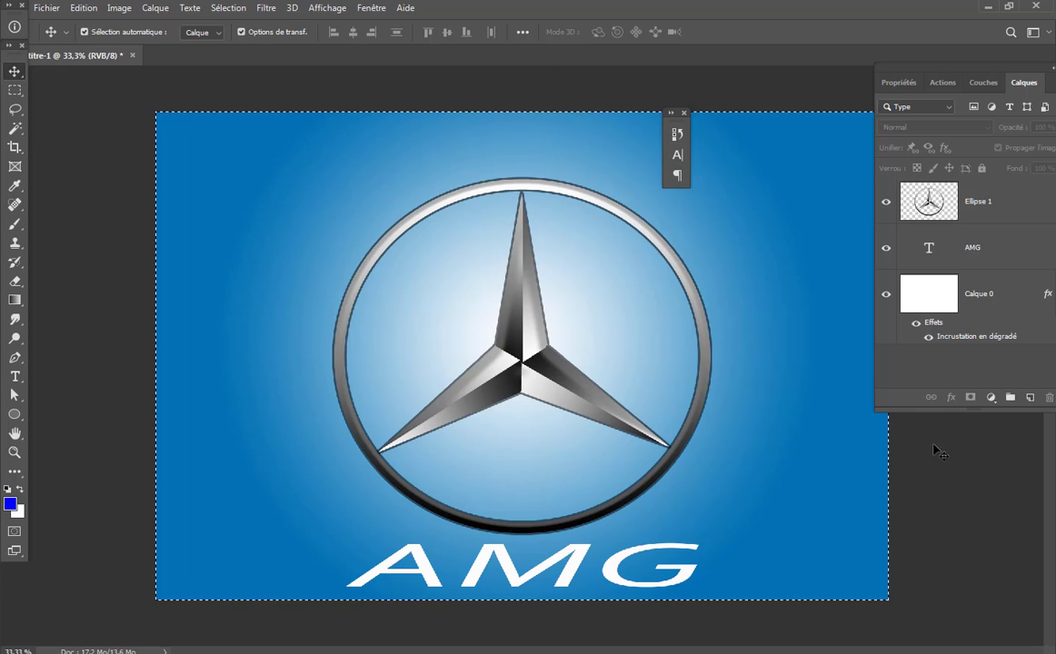
# Add an outer glow to the AMG text layer in Normal mode with 100% opacity, 47% spread and 46 px size.
pyautogui.click(947, 252)
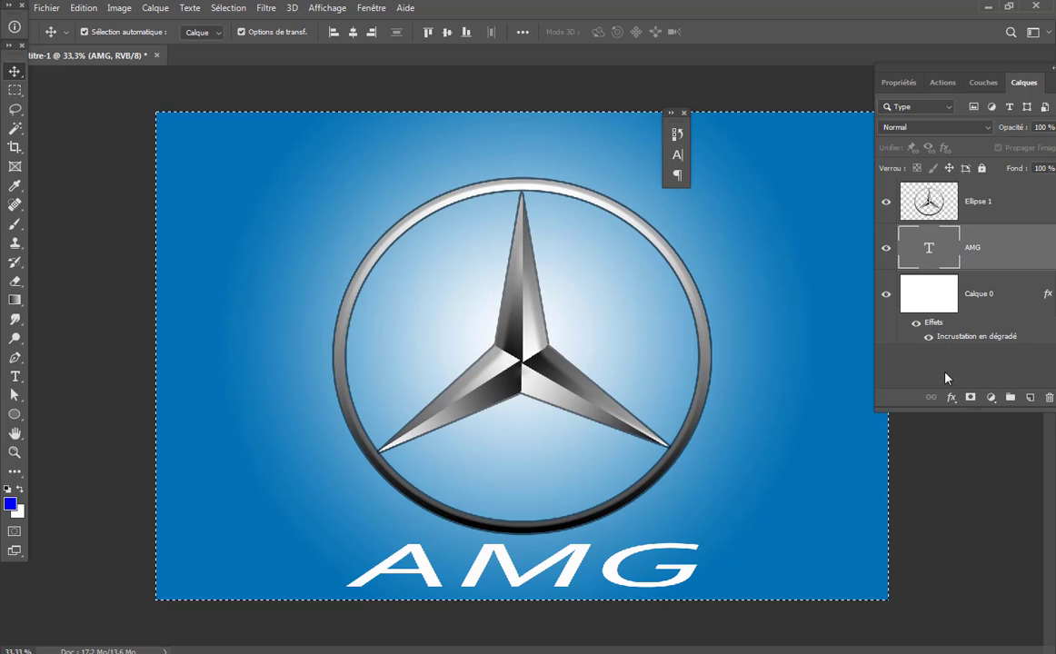
pyautogui.click(952, 398)
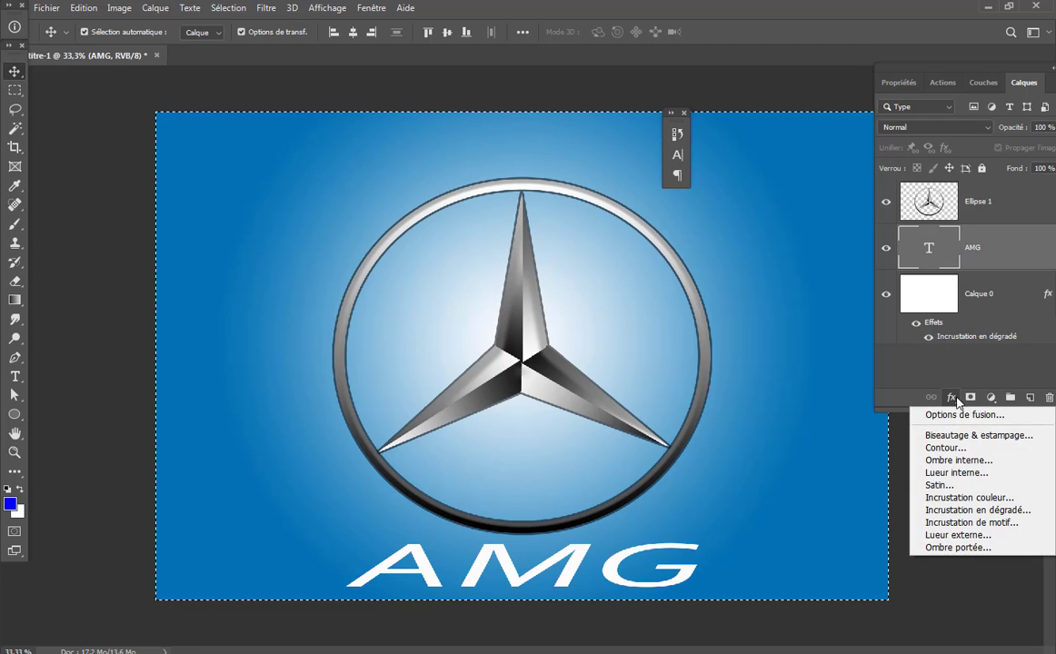
pyautogui.click(975, 538)
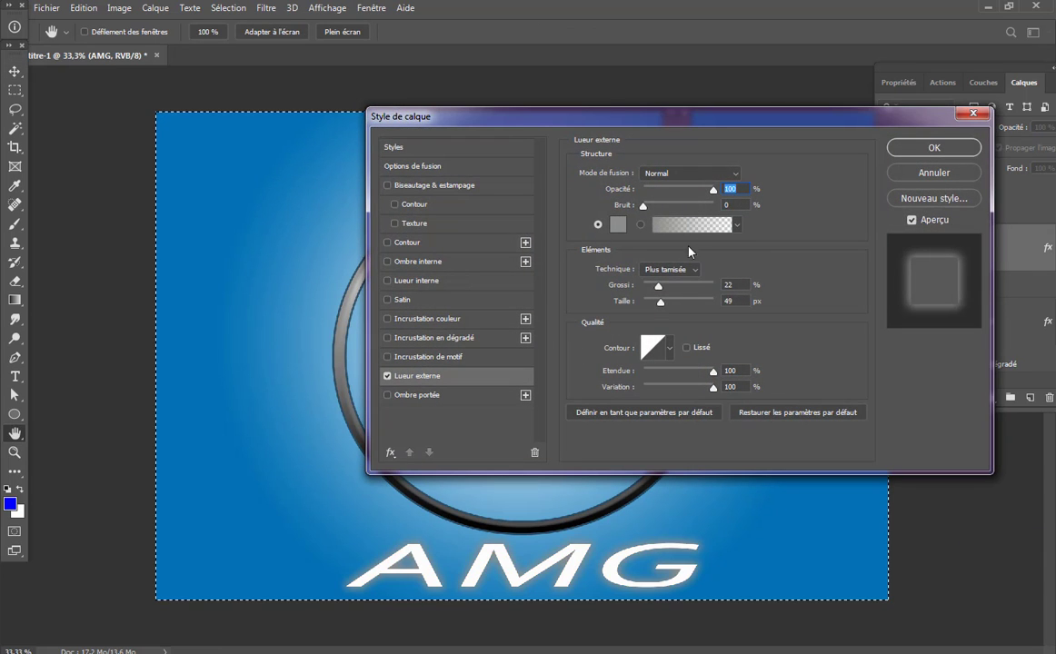
pyautogui.moveTo(664, 289)
pyautogui.mouseDown()
pyautogui.moveTo(677, 287)
pyautogui.moveTo(661, 305)
pyautogui.mouseUp()
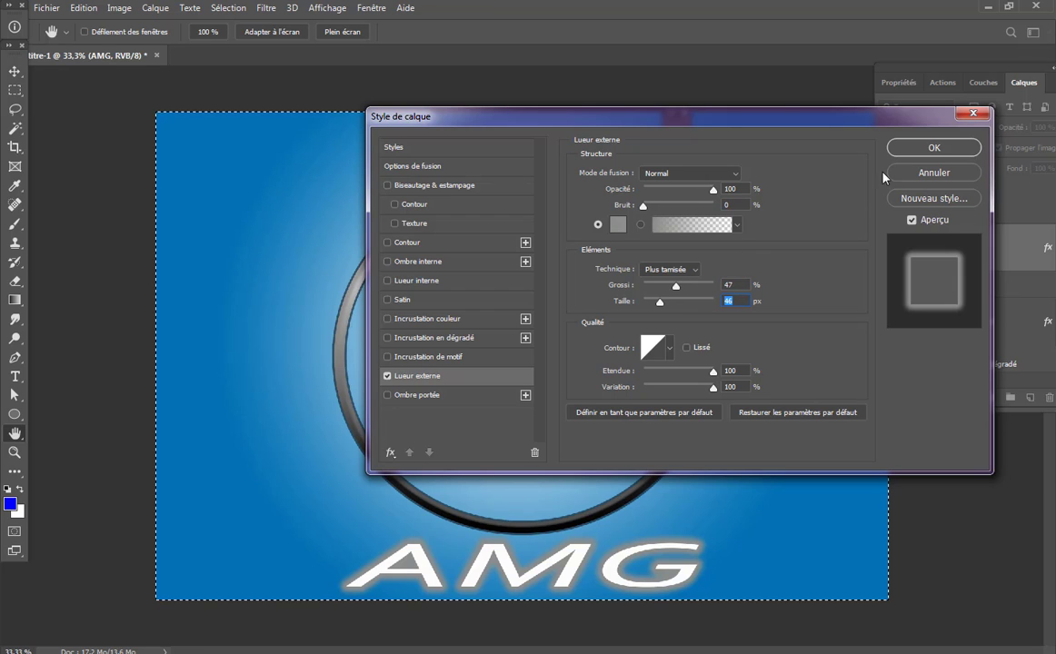
# Add a smooth inner bevel to the AMG text with 199% depth, downward direction and 29 px size, and apply the layer style.
pyautogui.click(421, 188)
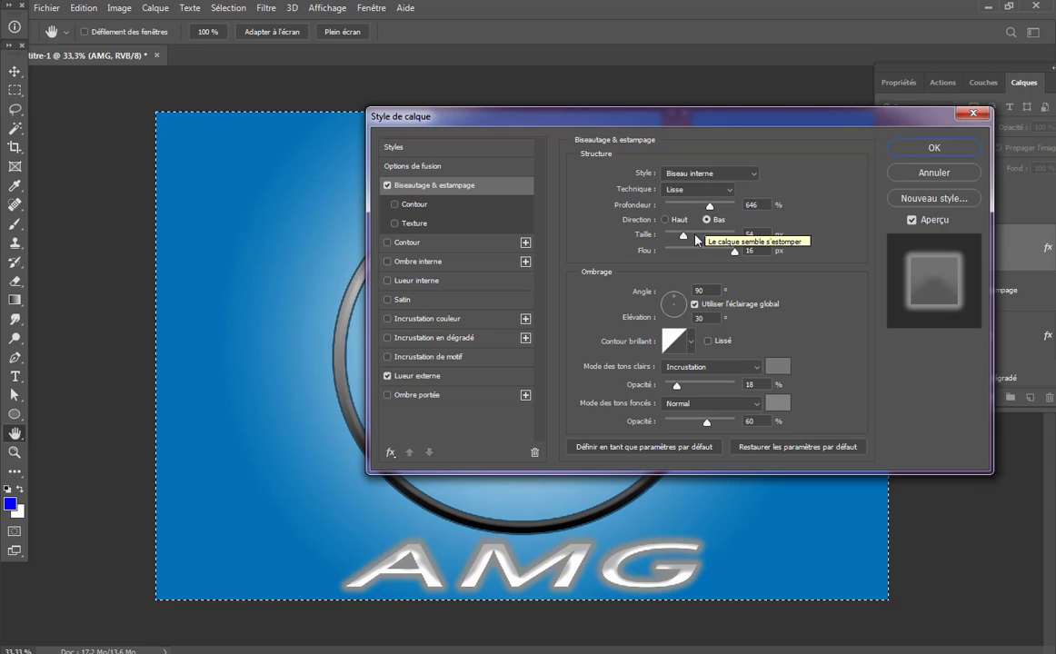
pyautogui.moveTo(686, 238); pyautogui.dragTo(679, 238)
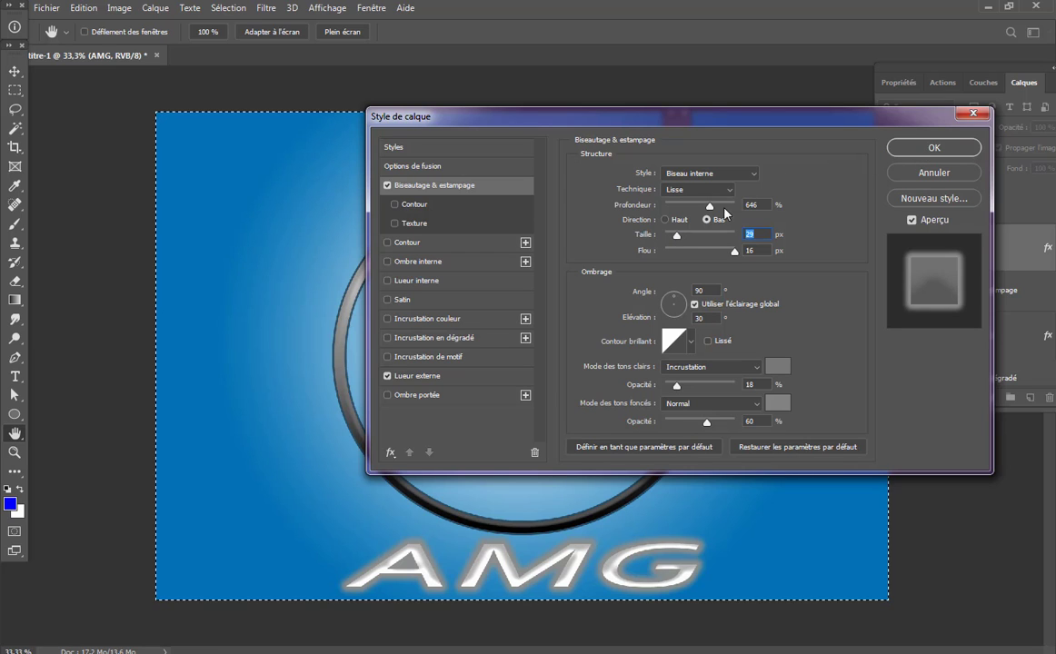
pyautogui.click(665, 221)
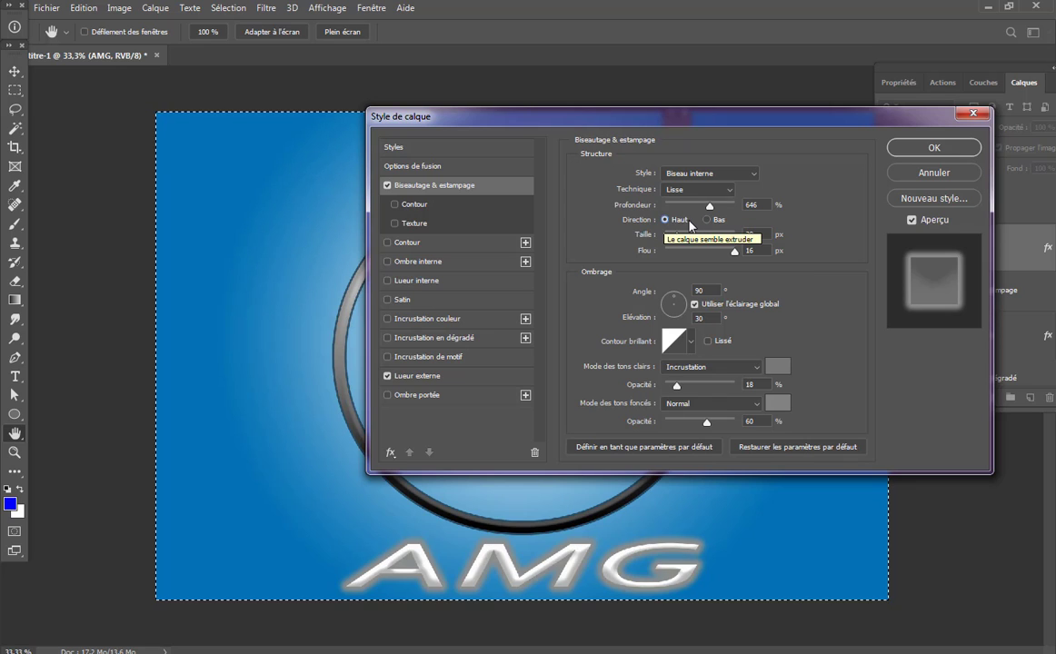
pyautogui.click(708, 220)
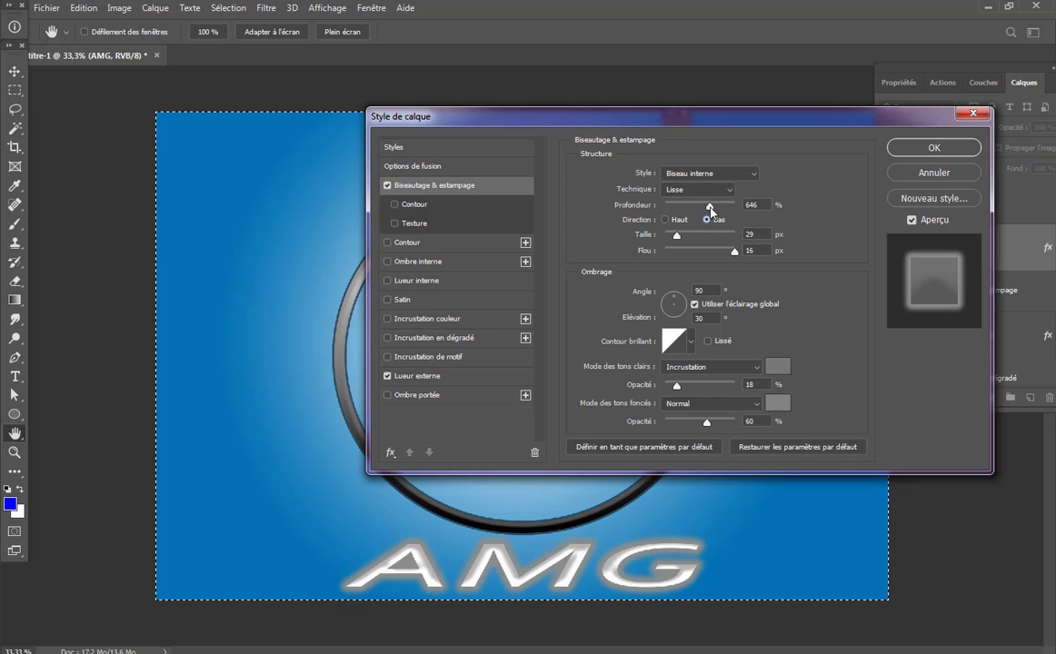
pyautogui.moveTo(709, 206); pyautogui.dragTo(680, 210)
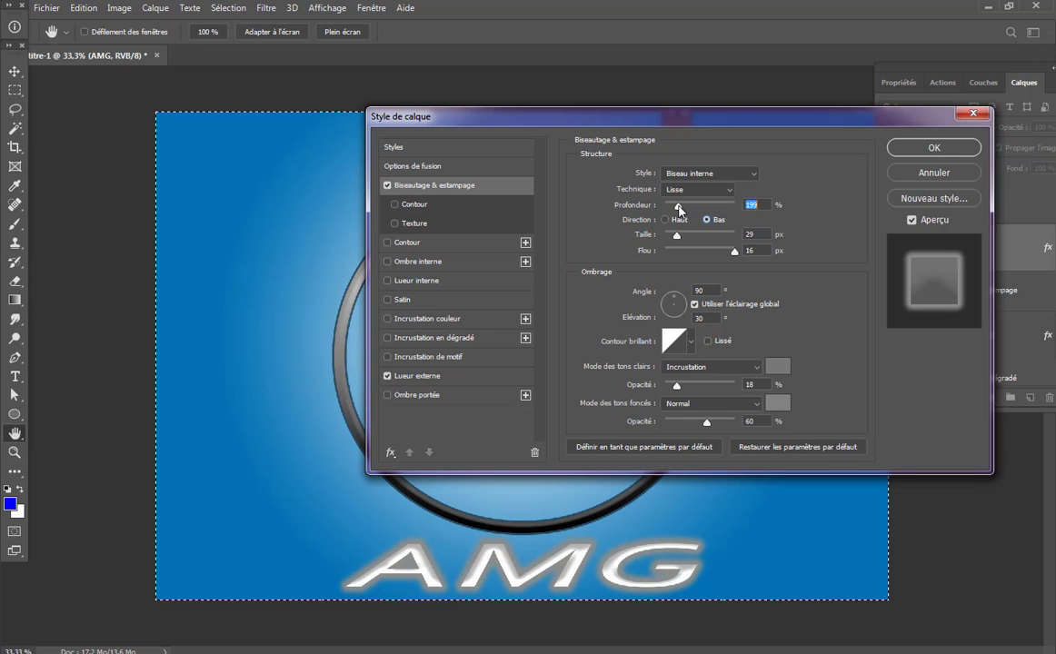
pyautogui.click(920, 152)
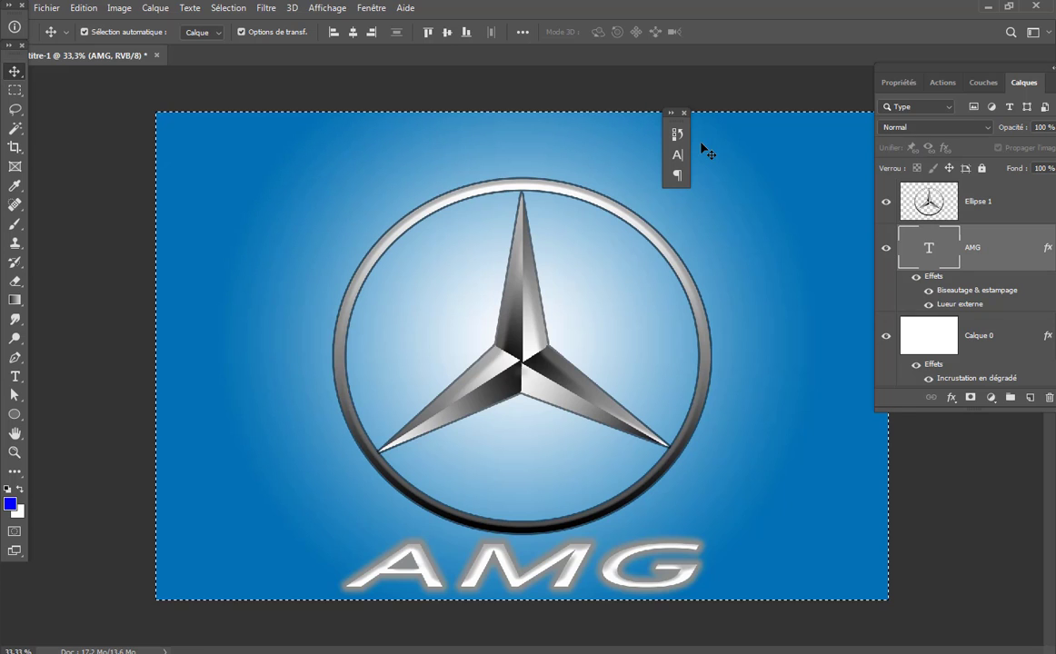
# Close the floating character and paragraph panel group and activate the Rectangular Marquee tool.
pyautogui.click(683, 112)
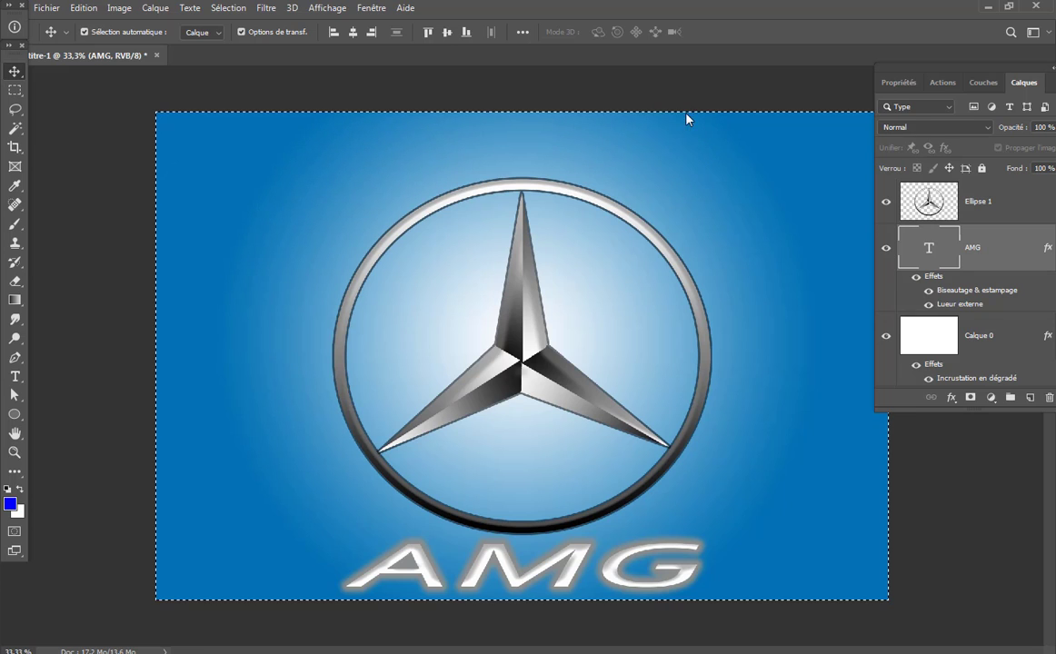
pyautogui.click(15, 90)
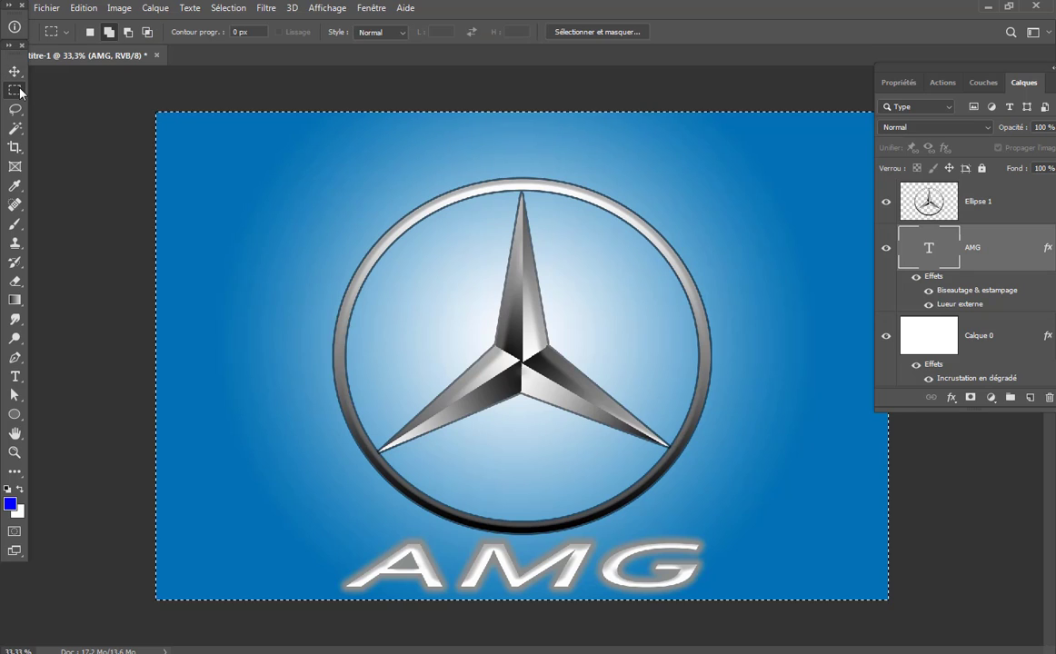